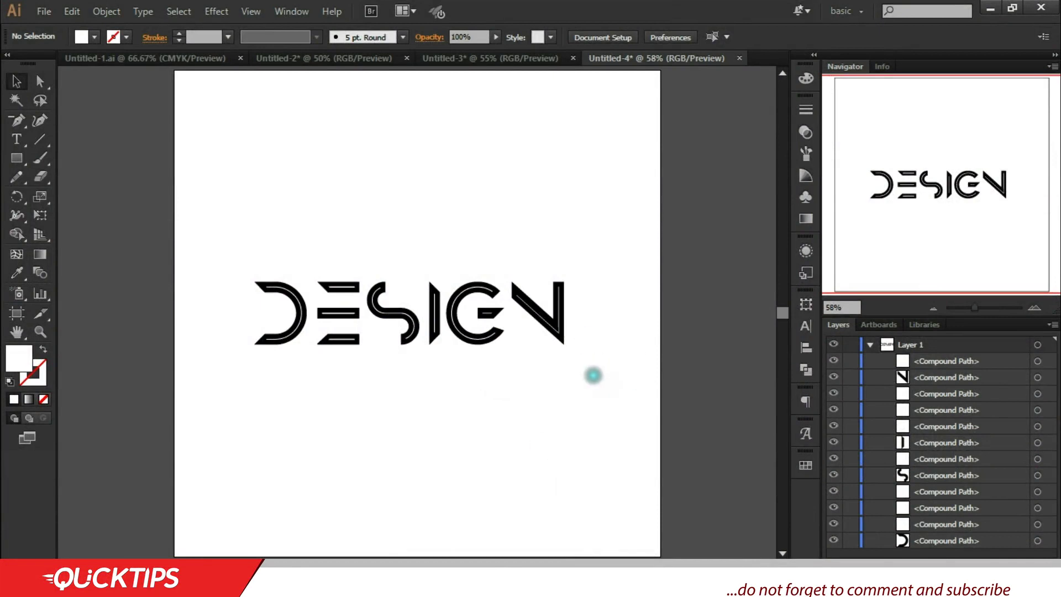
pyautogui.moveTo(593, 378); pyautogui.dragTo(248, 227)
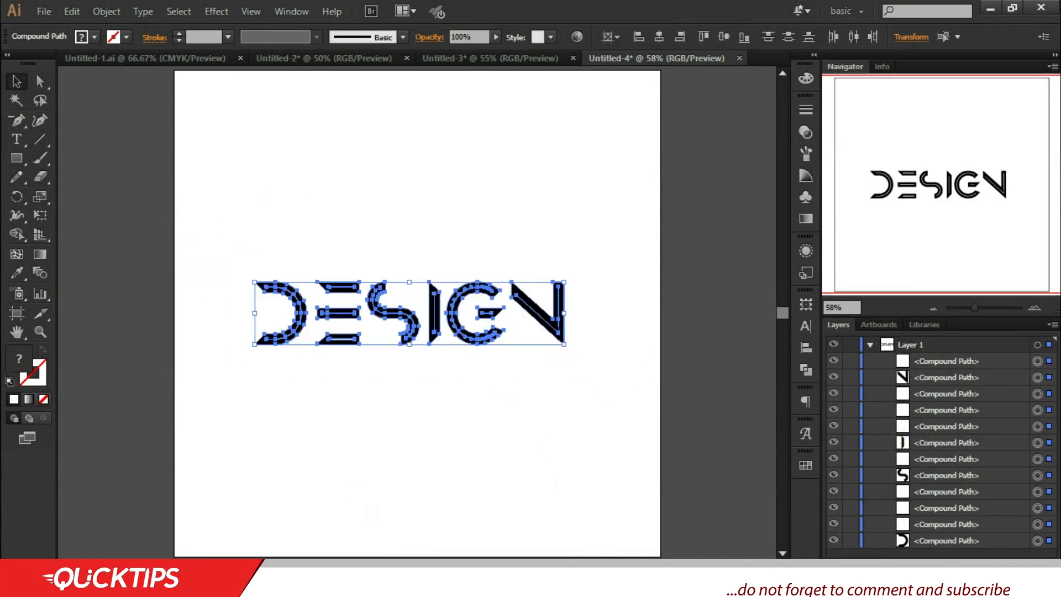
pyautogui.click(357, 499)
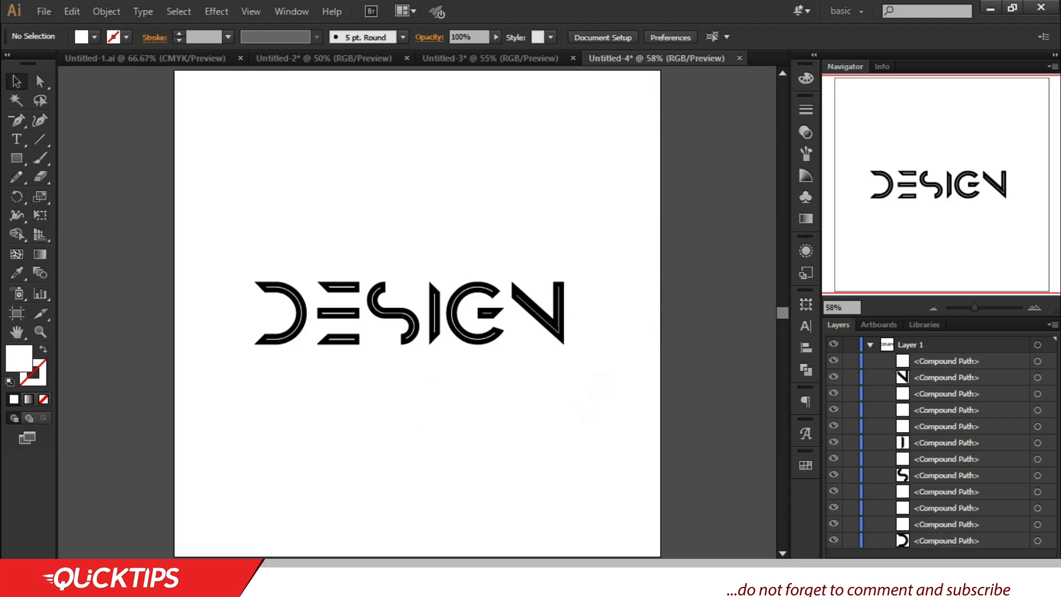
# Give both paths of the letter D a 1 pt black stroke and no fill.
pyautogui.hotkey('ctrl', '1')
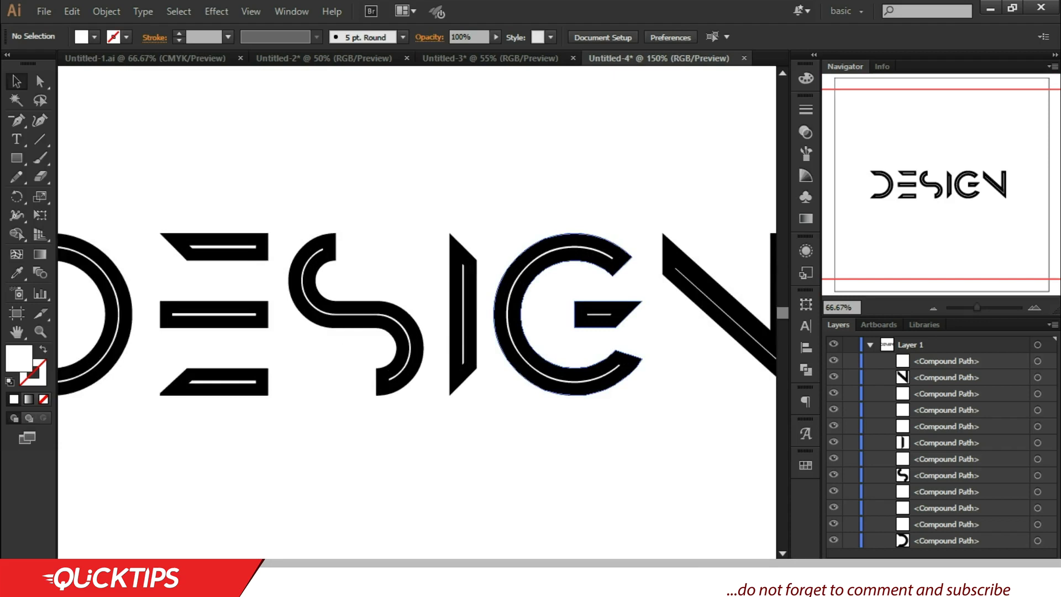
pyautogui.press('x')
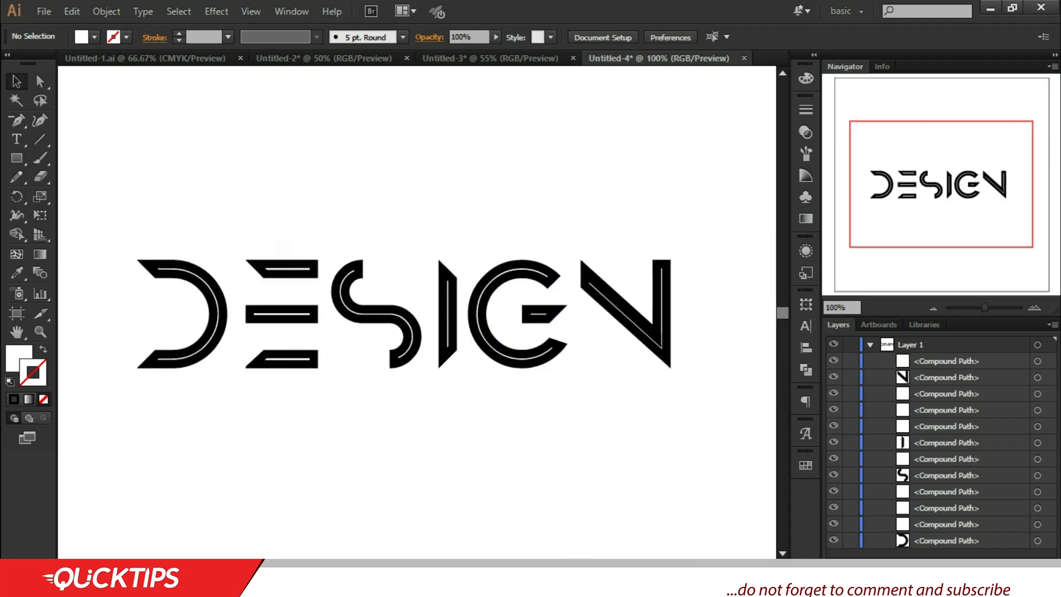
pyautogui.moveTo(142, 230); pyautogui.dragTo(217, 364)
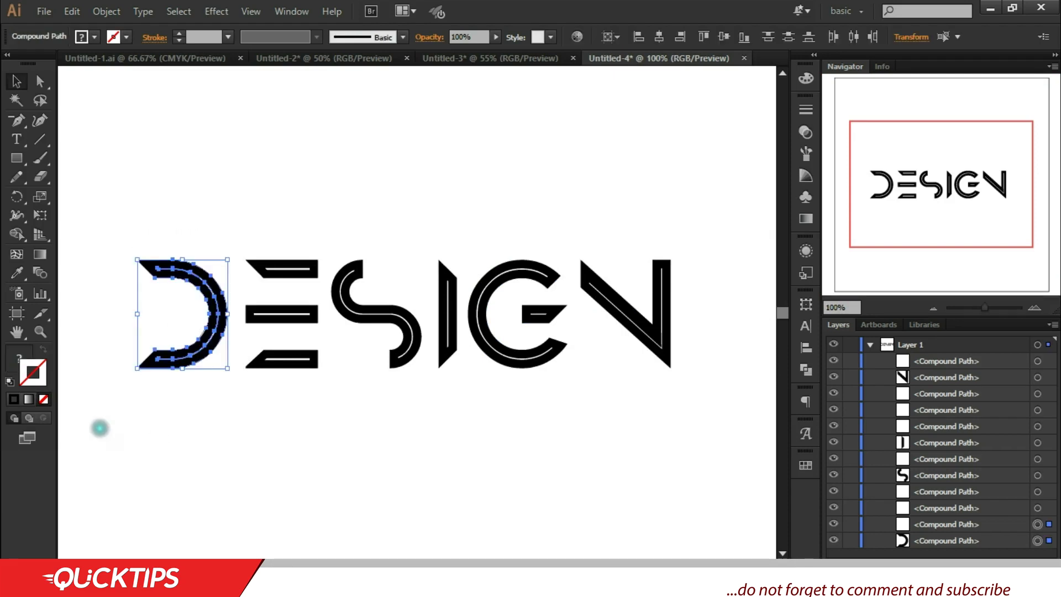
pyautogui.click(14, 400)
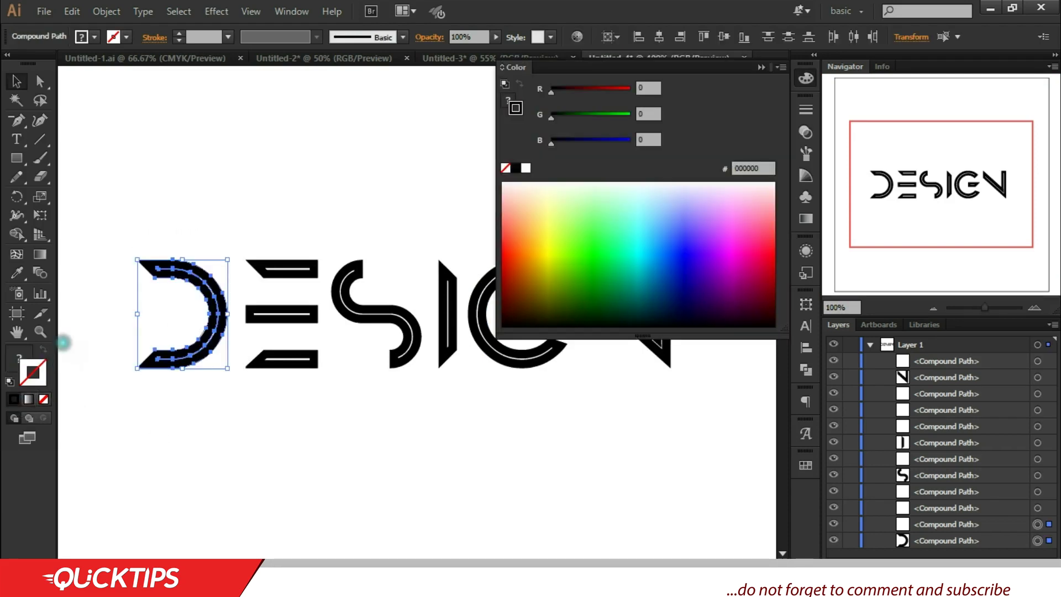
pyautogui.click(49, 402)
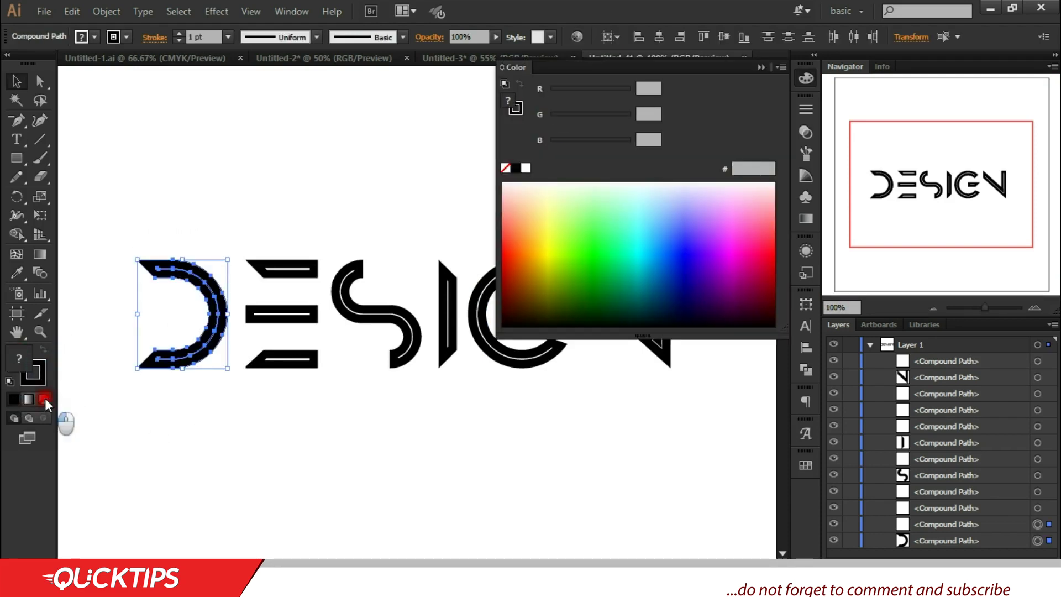
pyautogui.click(45, 399)
pyautogui.click(334, 149)
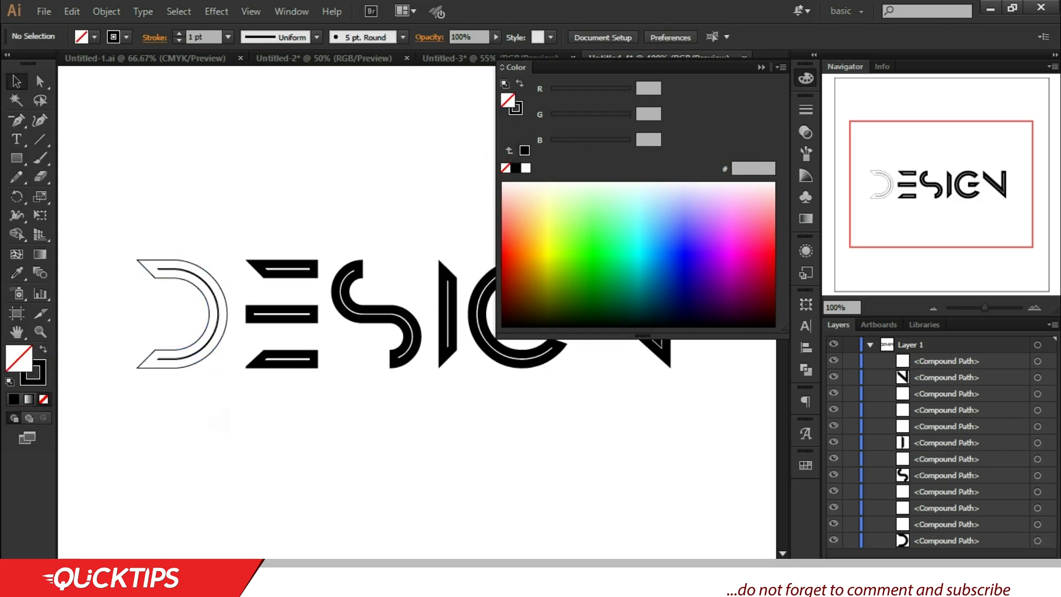
pyautogui.click(175, 350)
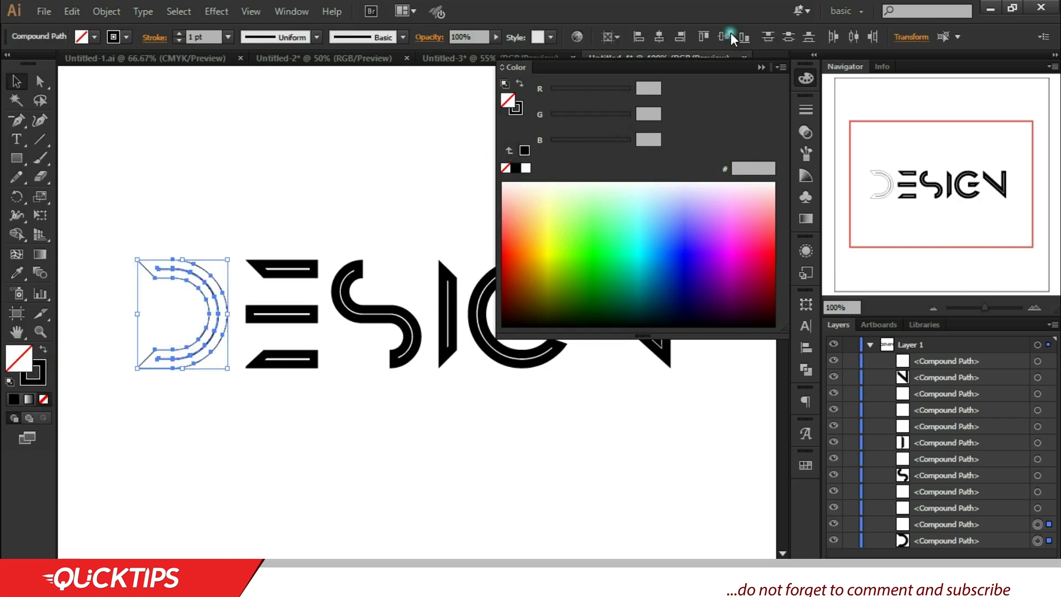
pyautogui.click(760, 60)
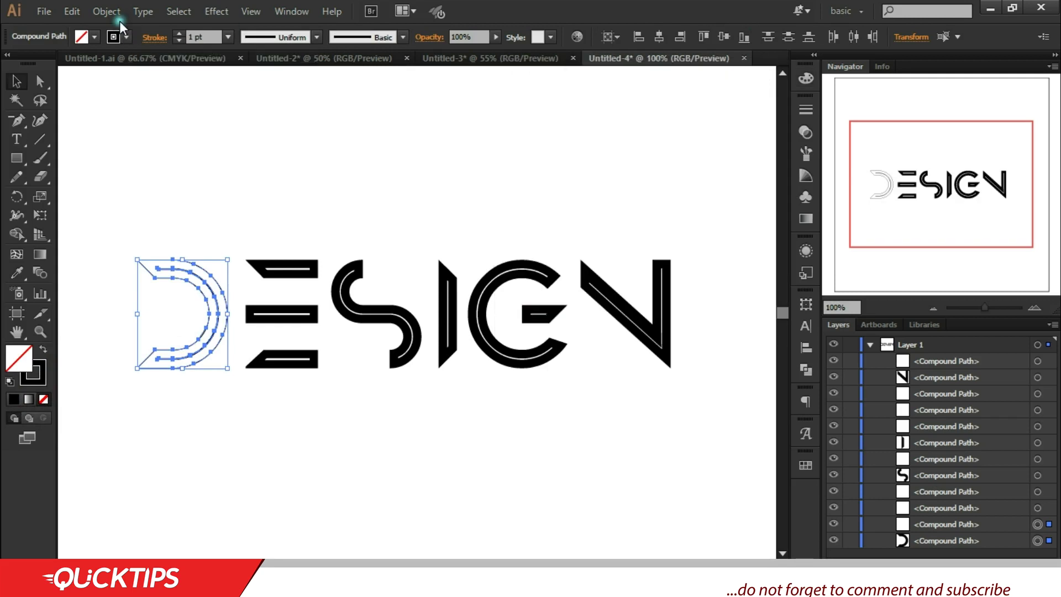
# Set the blend options to Specified Steps spacing with 5 steps.
pyautogui.click(106, 11)
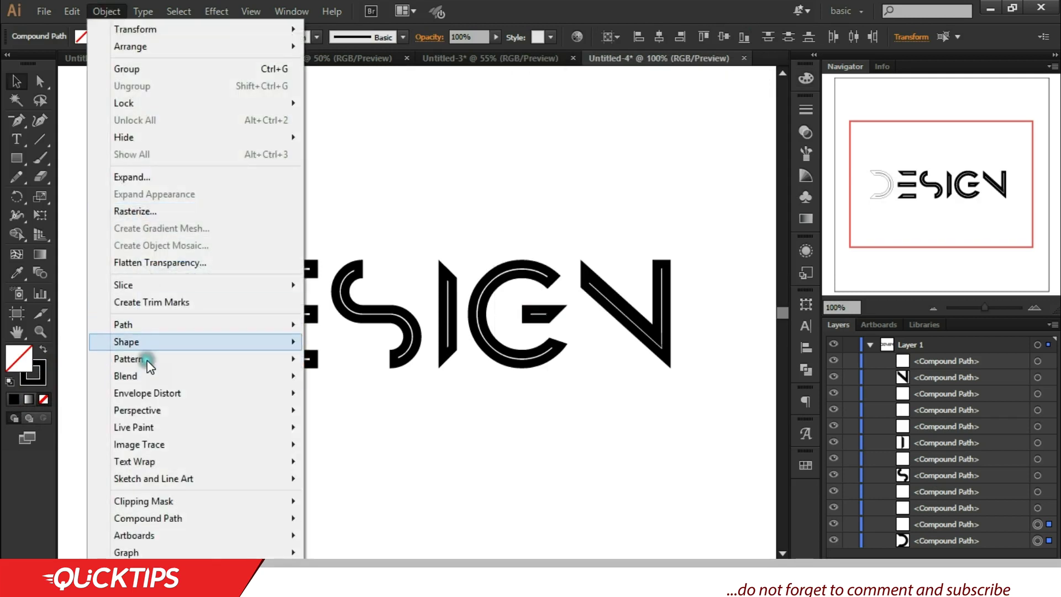
pyautogui.moveTo(150, 376)
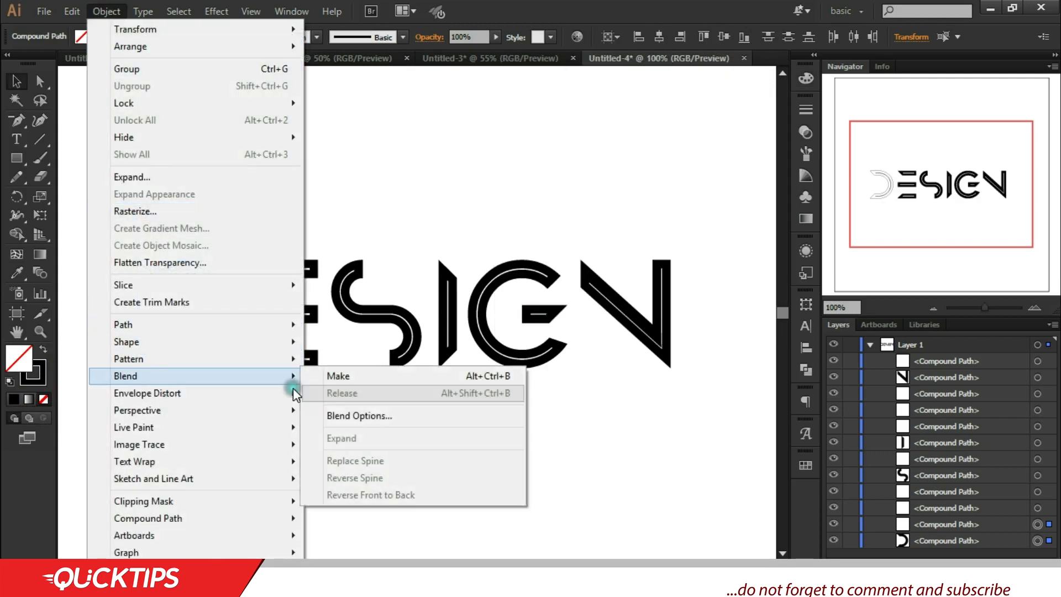
pyautogui.click(362, 412)
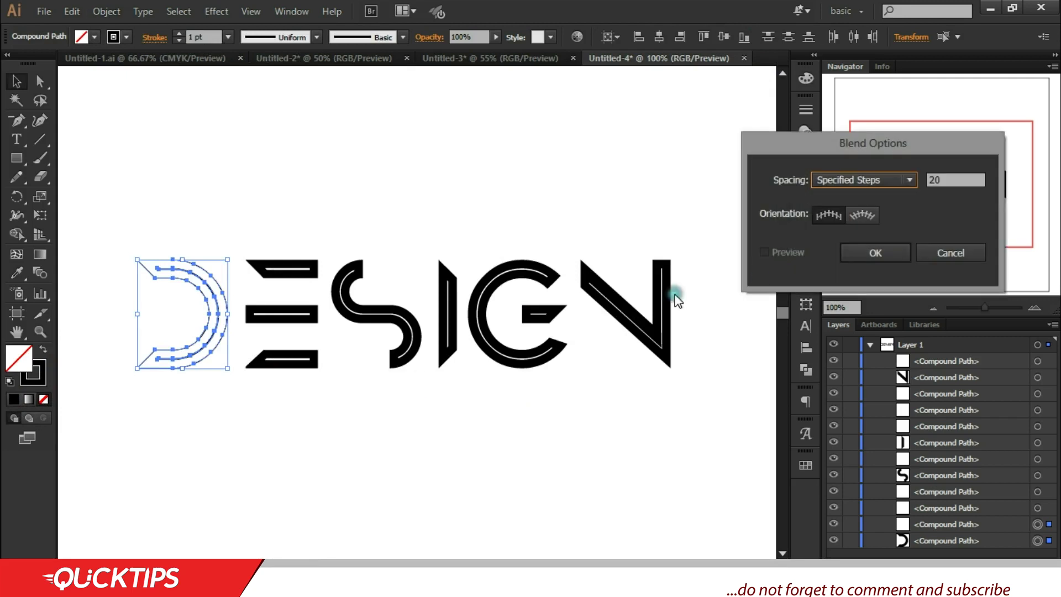
pyautogui.click(950, 181)
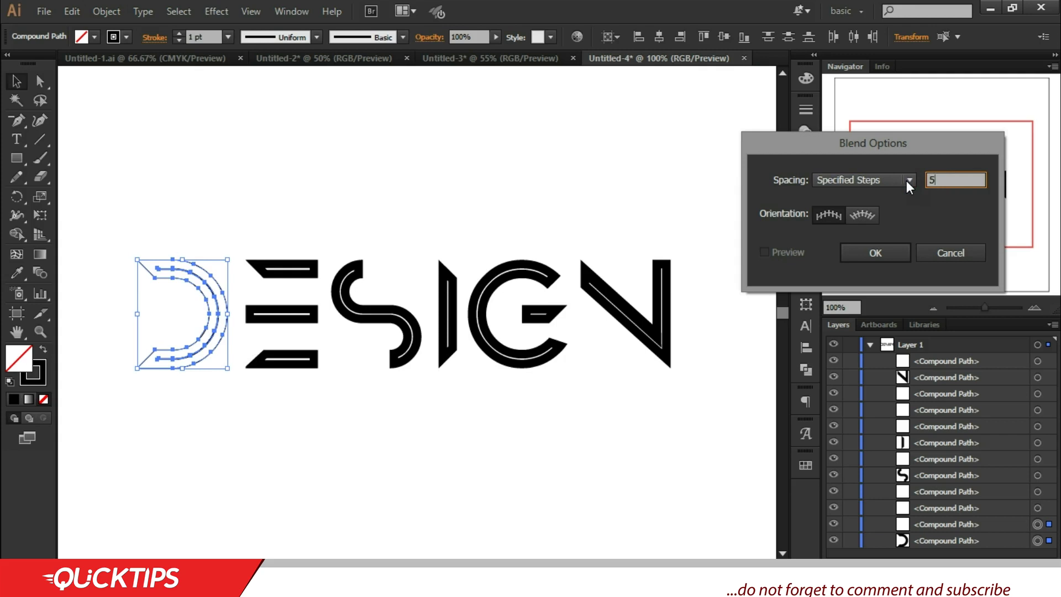
pyautogui.click(873, 252)
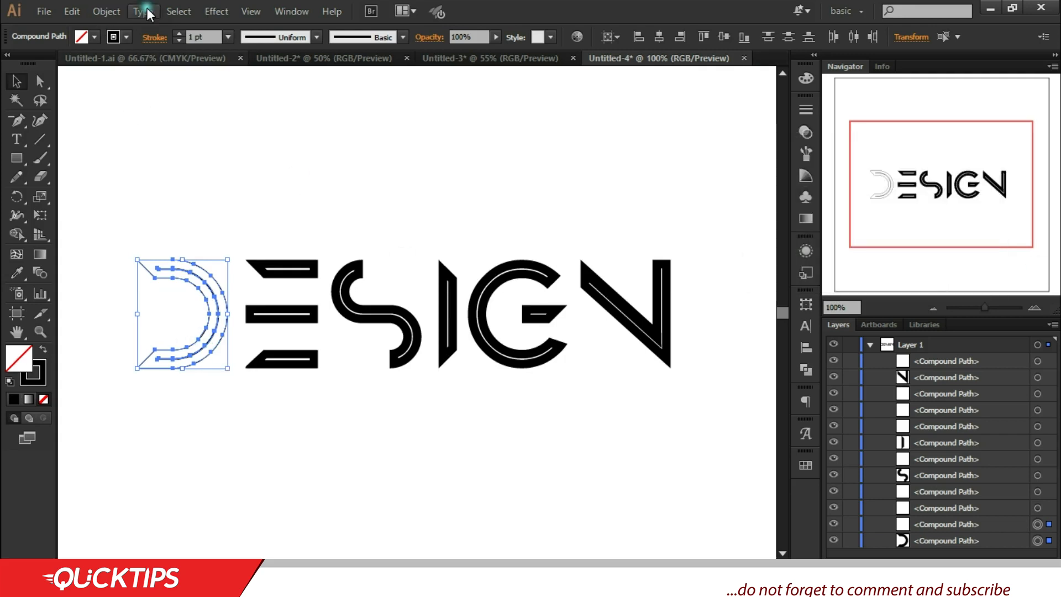
# Blend the outer and inner outlines of the letter D.
pyautogui.click(106, 11)
pyautogui.moveTo(173, 375)
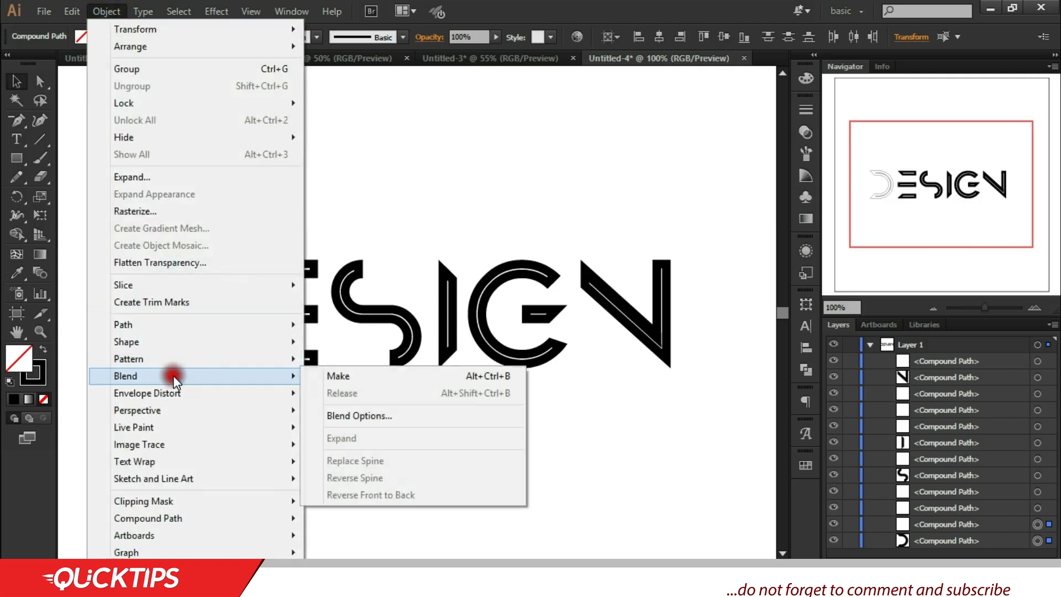
pyautogui.click(349, 377)
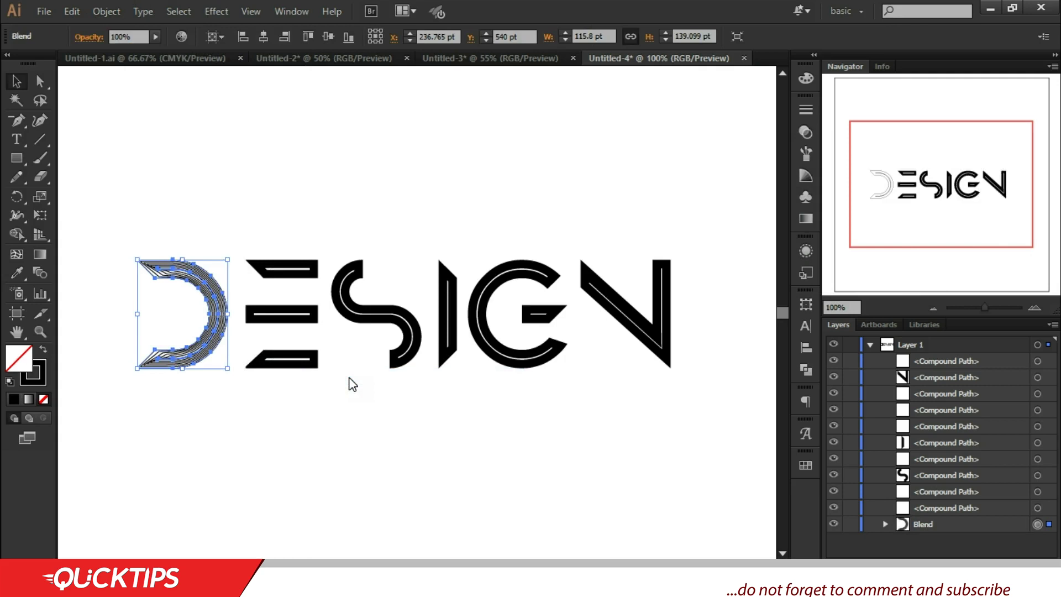
pyautogui.click(296, 440)
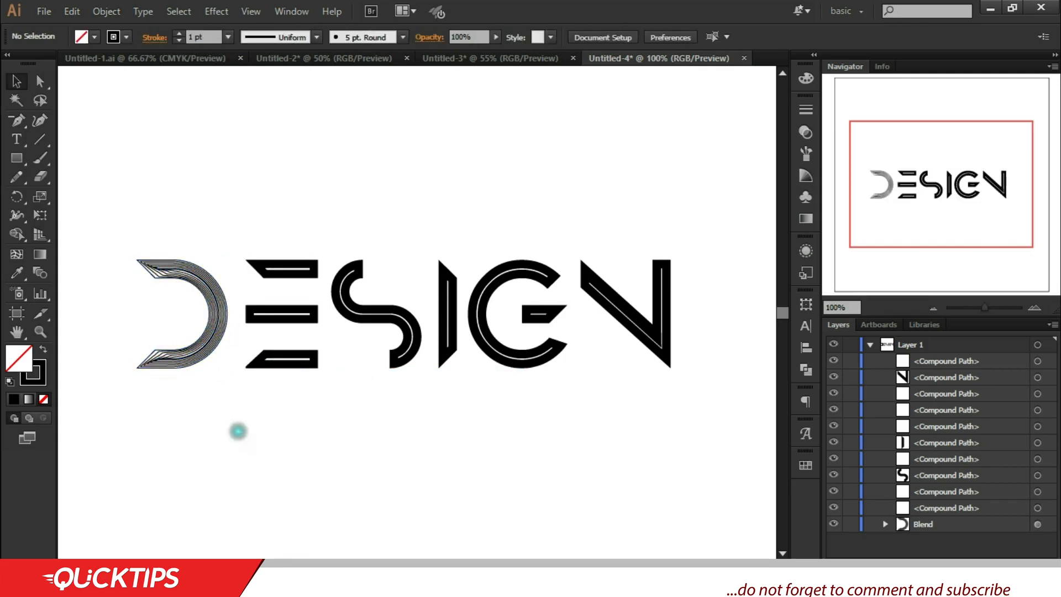
pyautogui.click(214, 360)
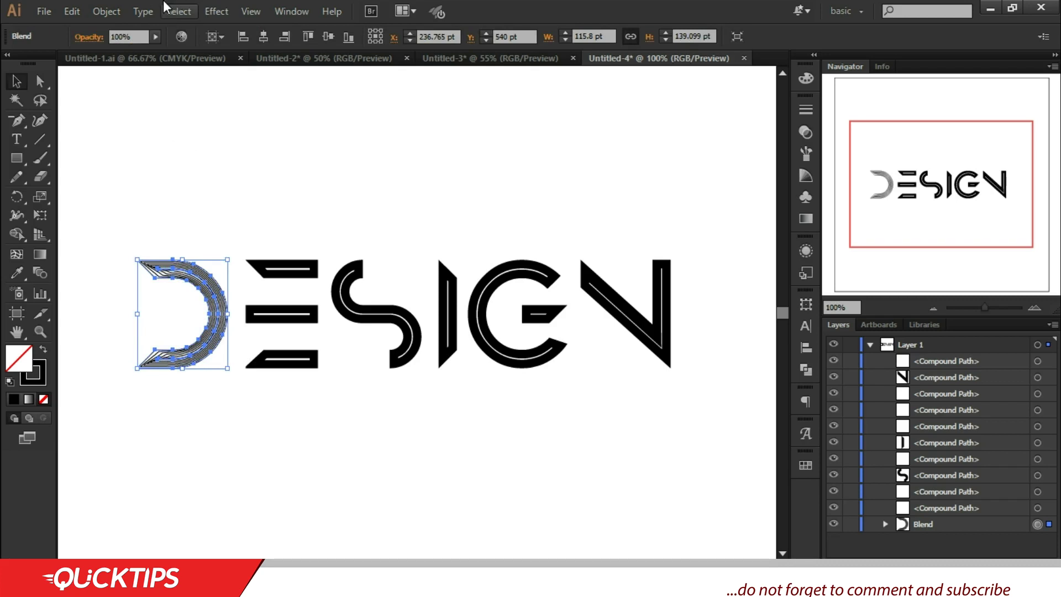
pyautogui.click(219, 12)
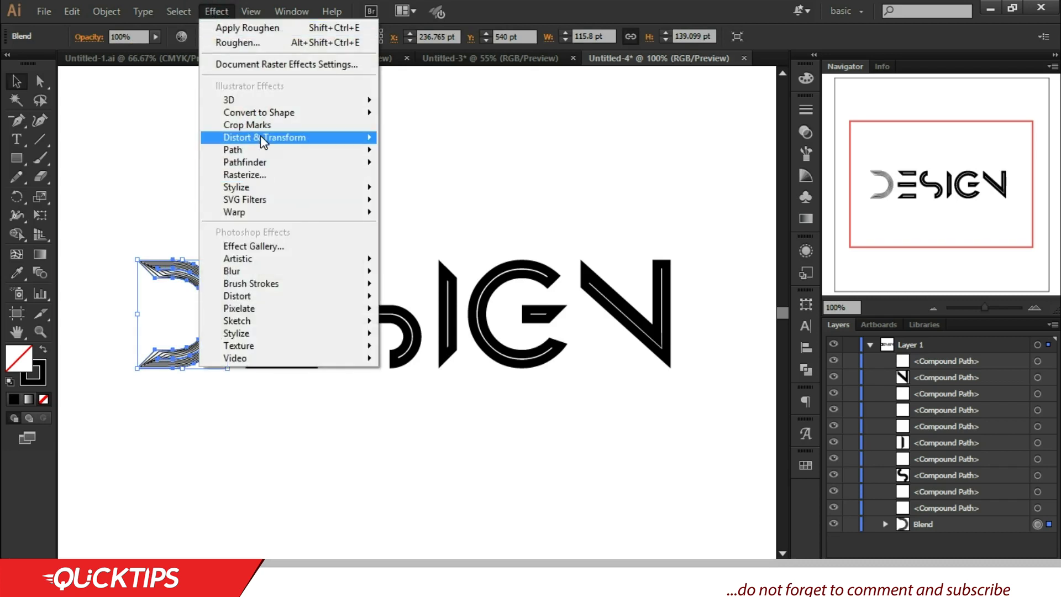
pyautogui.moveTo(262, 138)
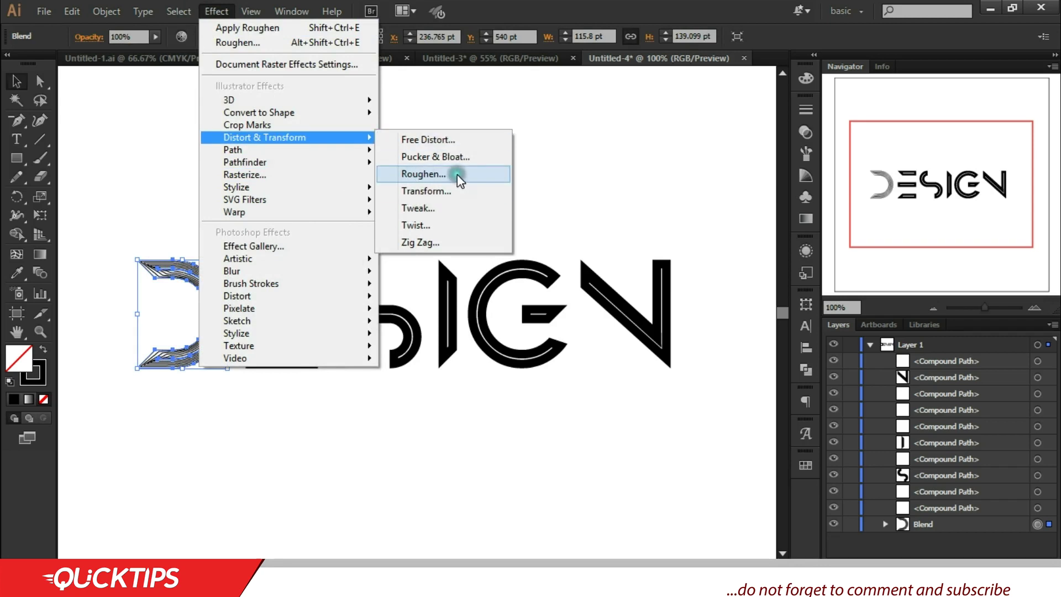
pyautogui.click(597, 175)
pyautogui.click(627, 201)
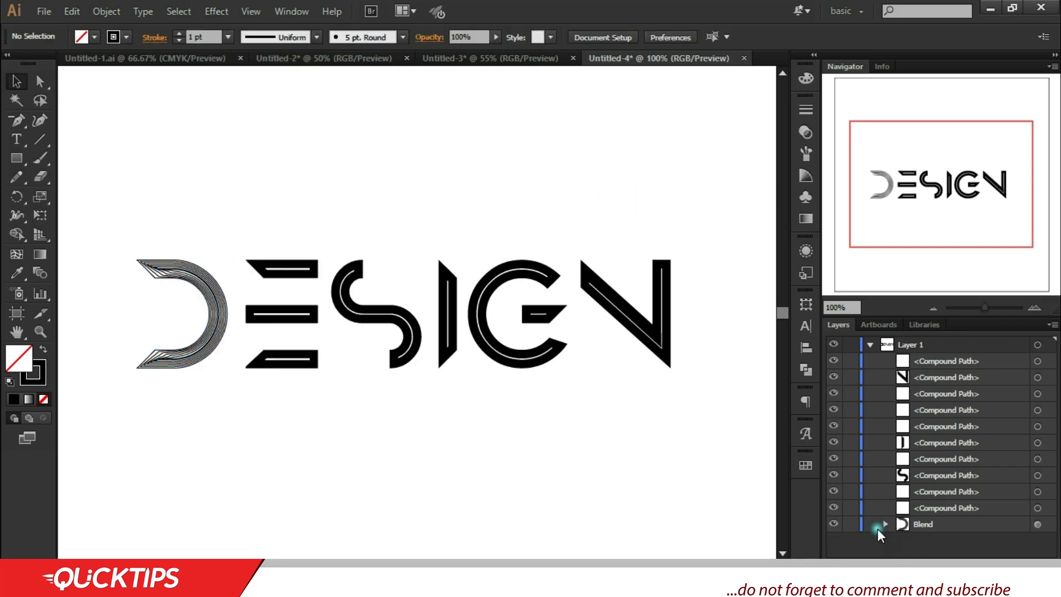
# Select only the inner compound path inside the D's blend and start a Roughen effect on it with preview enabled.
pyautogui.moveTo(147, 166); pyautogui.dragTo(196, 442)
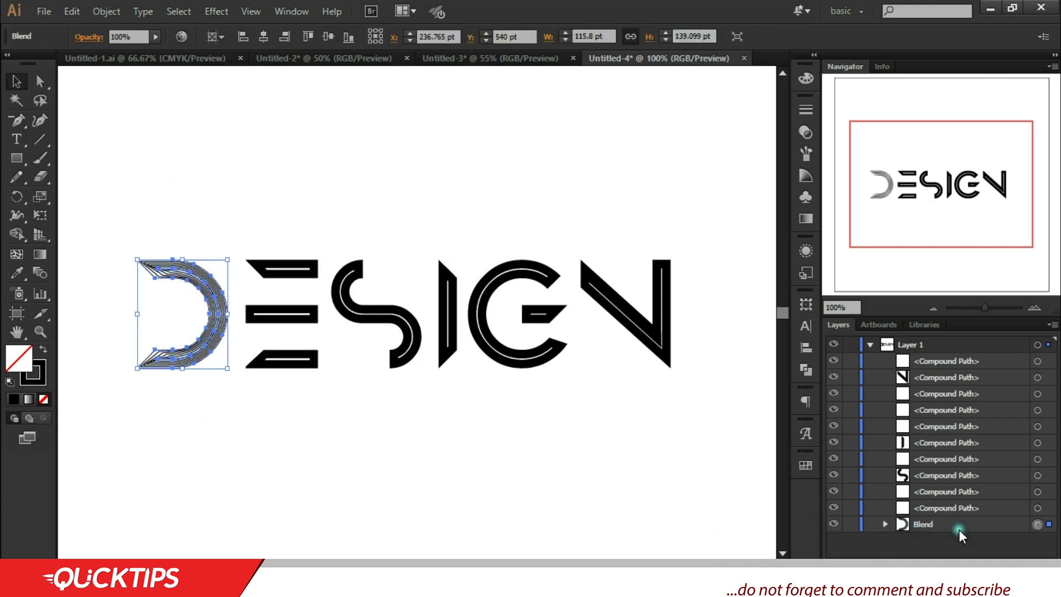
pyautogui.click(885, 524)
pyautogui.scroll(-1, 914, 502)
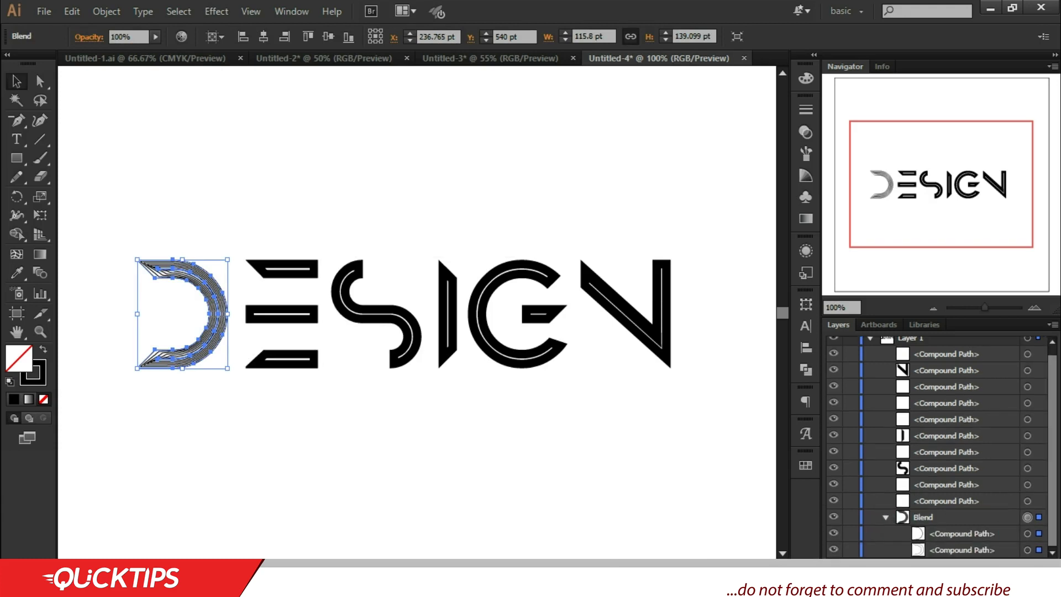
pyautogui.click(1027, 534)
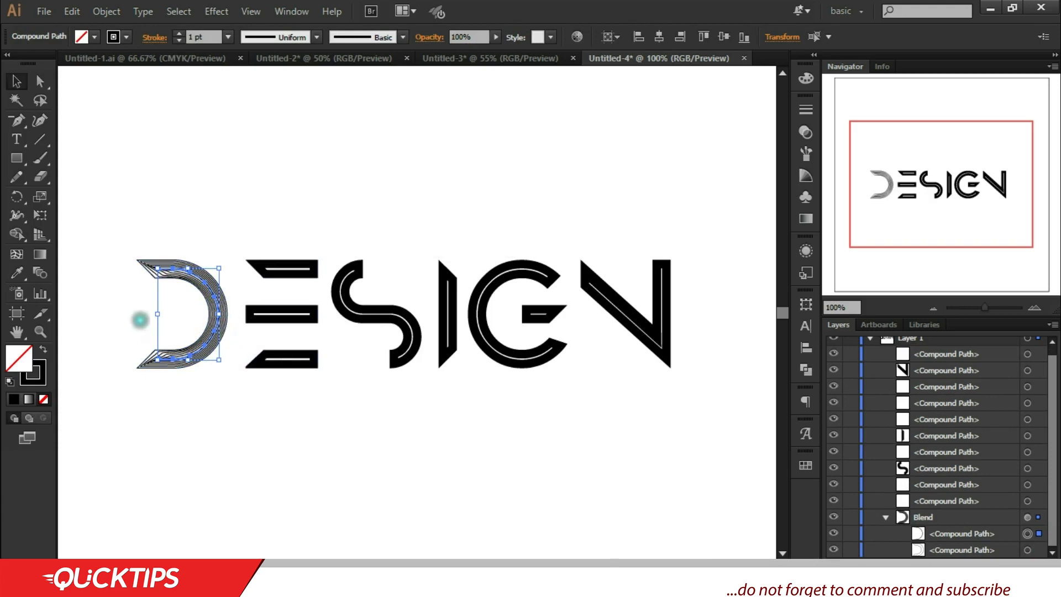
pyautogui.click(220, 12)
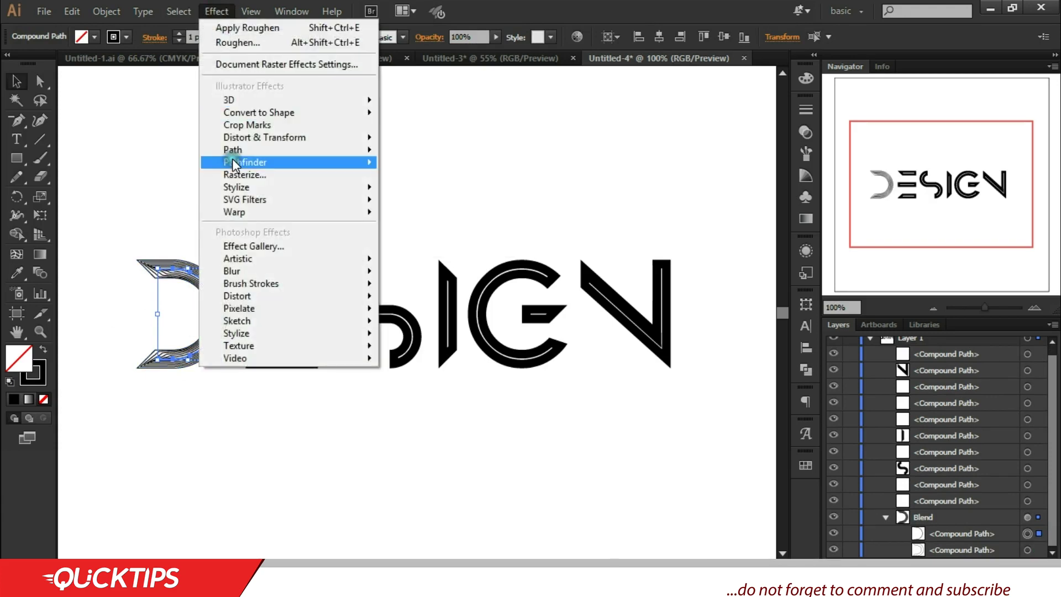
pyautogui.moveTo(240, 138)
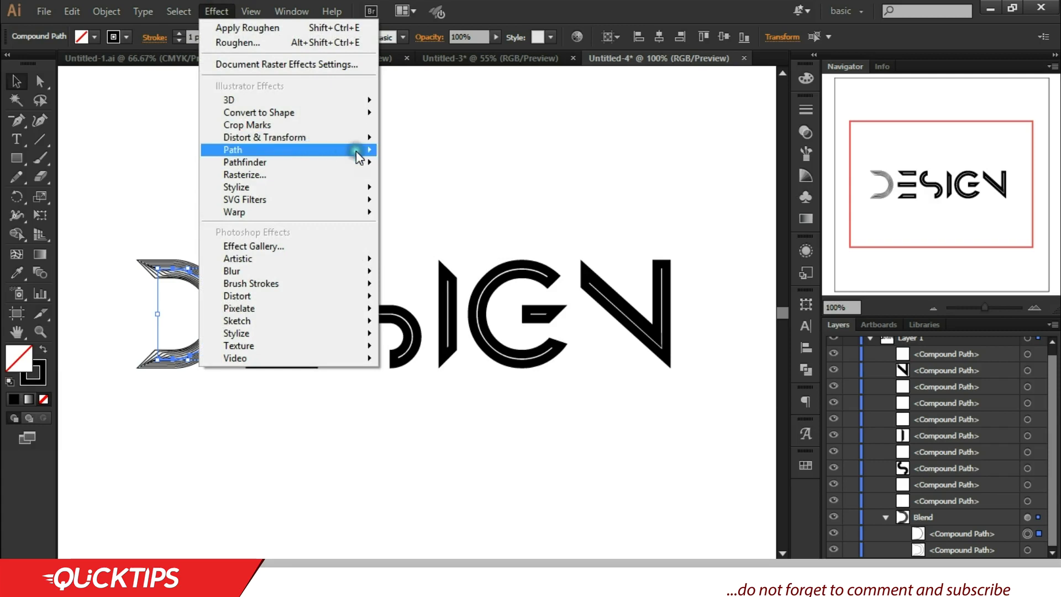
pyautogui.click(410, 182)
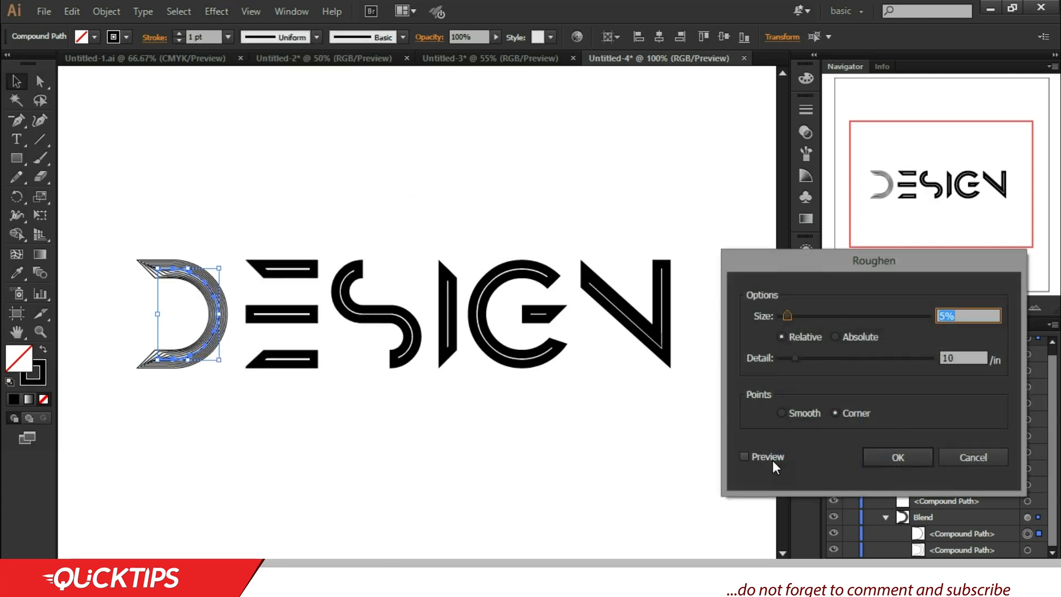
pyautogui.click(773, 460)
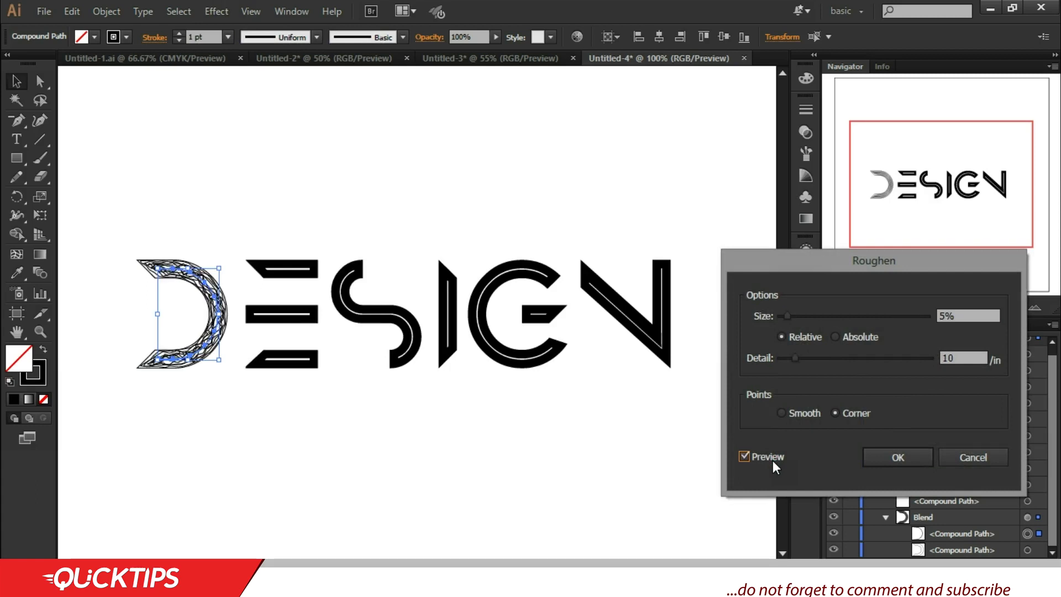
# Set the Roughen effect to a relative size of 10% and a detail of 55 per inch.
pyautogui.click(788, 337)
pyautogui.click(840, 412)
pyautogui.moveTo(794, 356); pyautogui.dragTo(851, 356)
pyautogui.moveTo(787, 316)
pyautogui.mouseDown()
pyautogui.moveTo(828, 317)
pyautogui.moveTo(794, 319)
pyautogui.mouseUp()
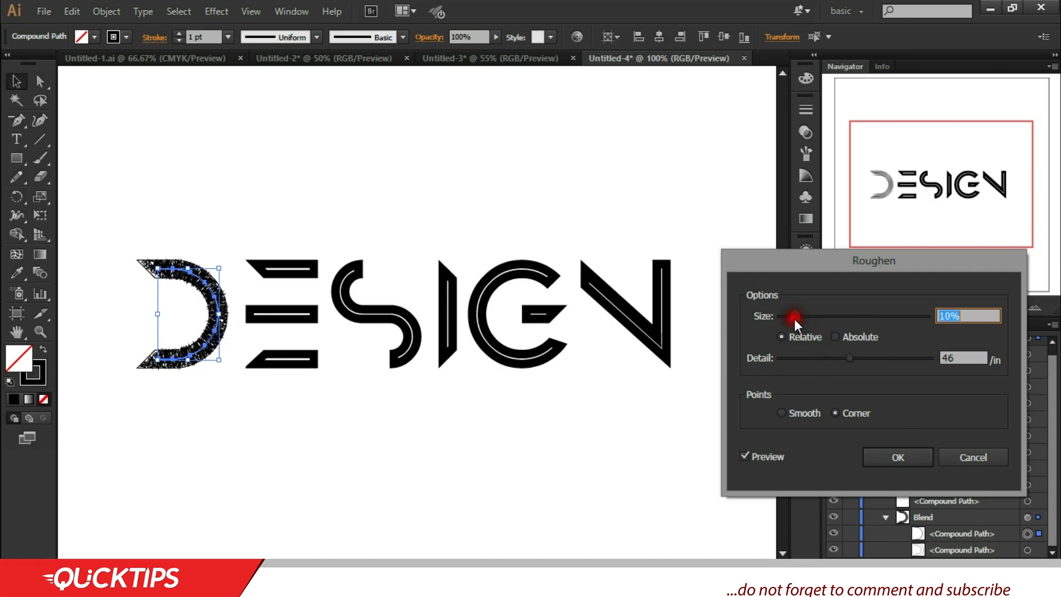
pyautogui.moveTo(849, 358)
pyautogui.mouseDown()
pyautogui.moveTo(873, 357)
pyautogui.moveTo(863, 356)
pyautogui.mouseUp()
pyautogui.click(871, 352)
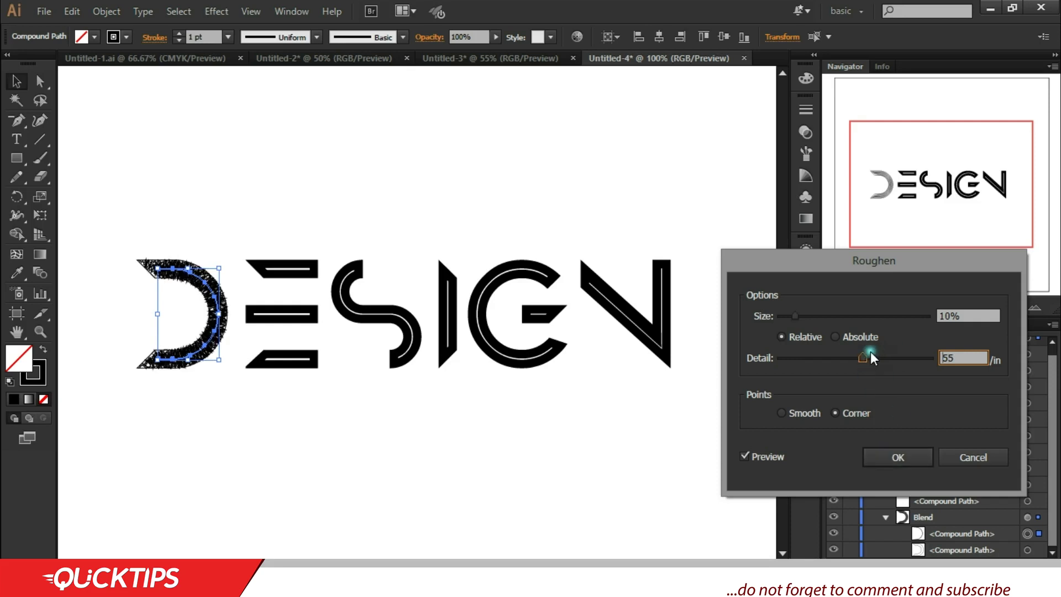
# Compare smooth and corner points in the preview and apply the Roughen effect with corner points.
pyautogui.click(972, 316)
pyautogui.press('Tab')
pyautogui.click(808, 412)
pyautogui.click(834, 416)
pyautogui.click(795, 415)
pyautogui.click(844, 413)
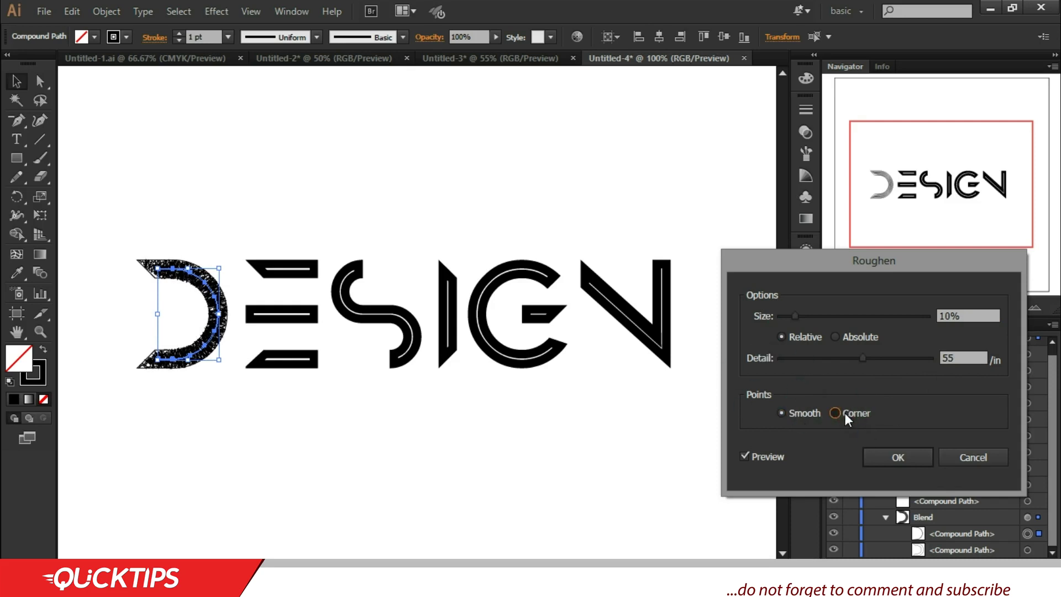
pyautogui.click(888, 457)
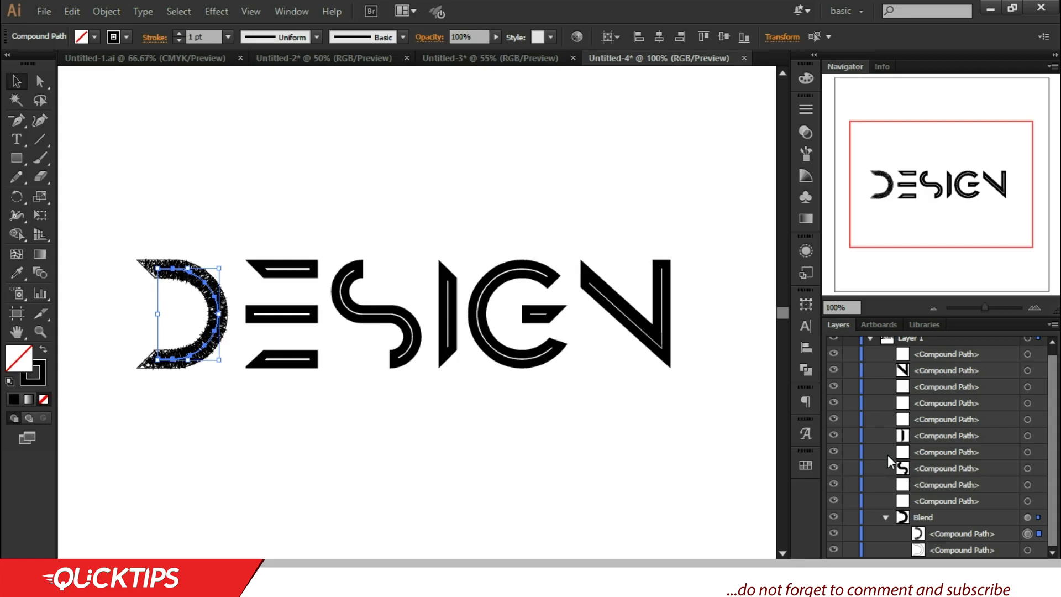
# Release both compound paths of the letter E into separate paths.
pyautogui.moveTo(265, 238); pyautogui.dragTo(301, 288)
pyautogui.click(295, 249)
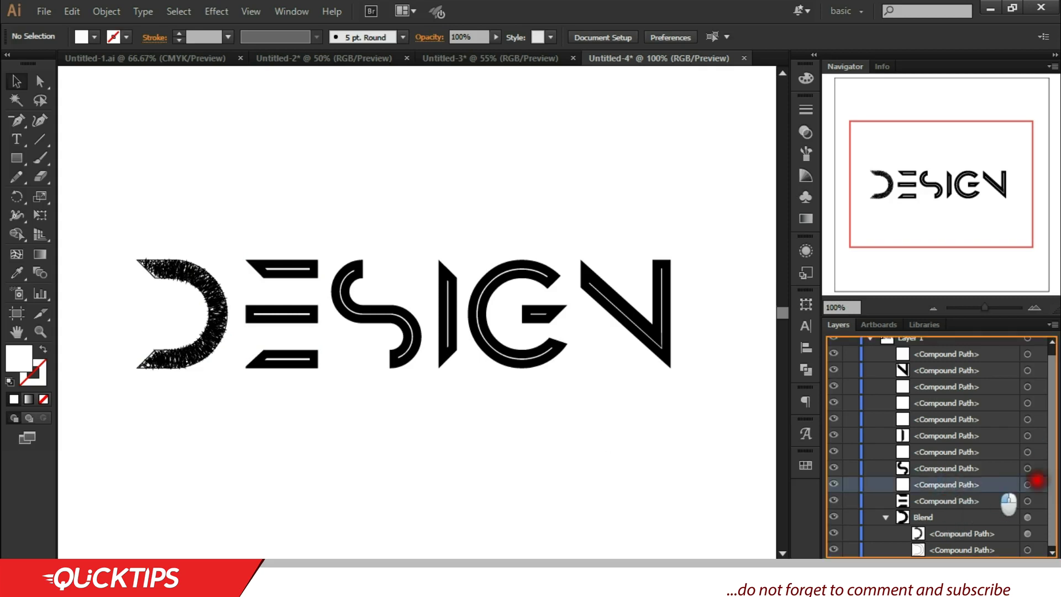
pyautogui.click(1027, 501)
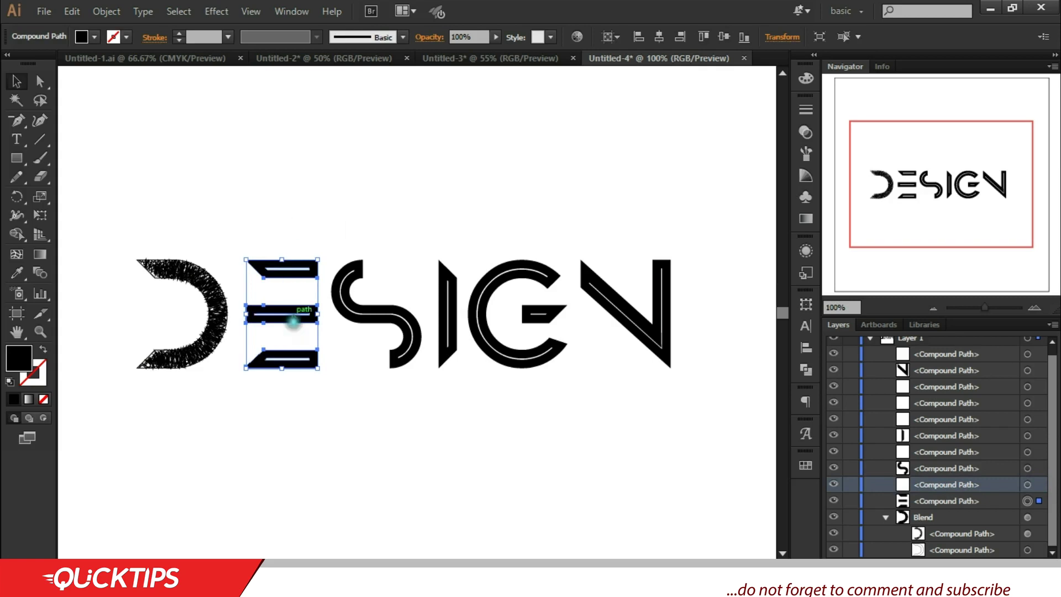
pyautogui.click(254, 171)
pyautogui.moveTo(254, 171); pyautogui.dragTo(310, 450)
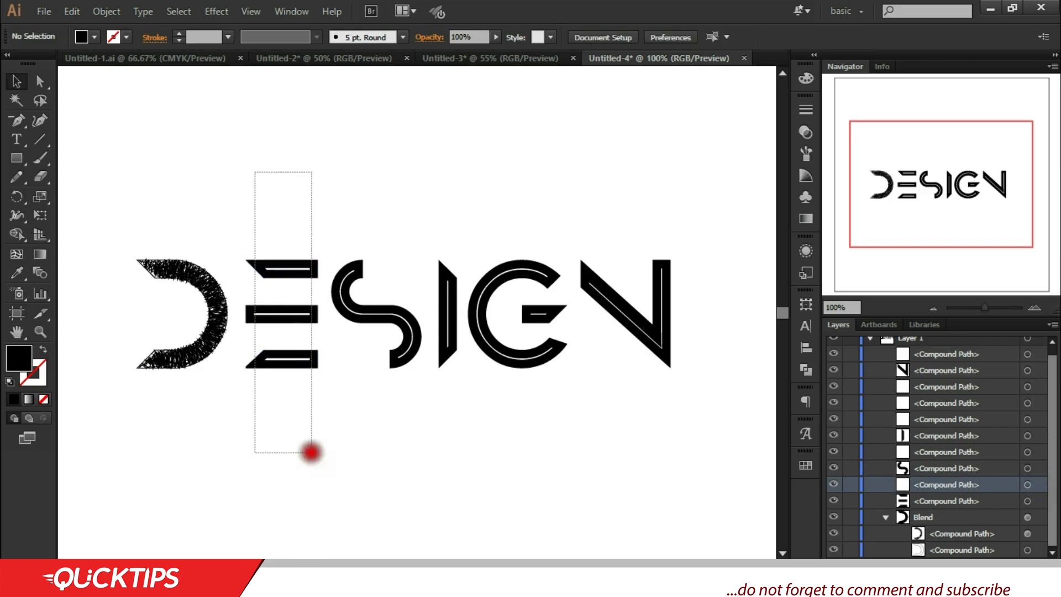
pyautogui.click(108, 11)
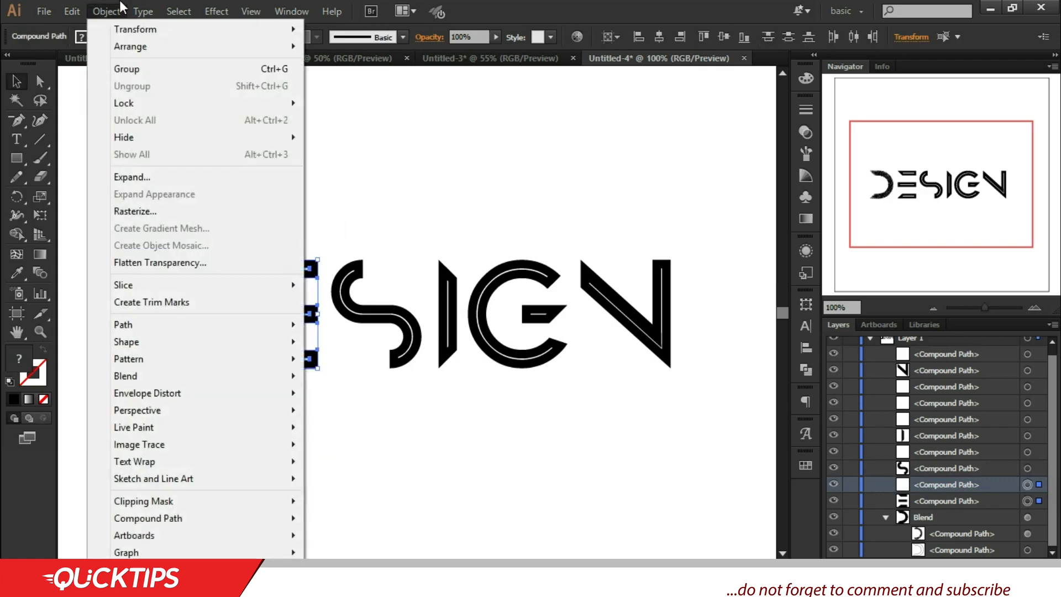
pyautogui.click(151, 13)
pyautogui.click(109, 13)
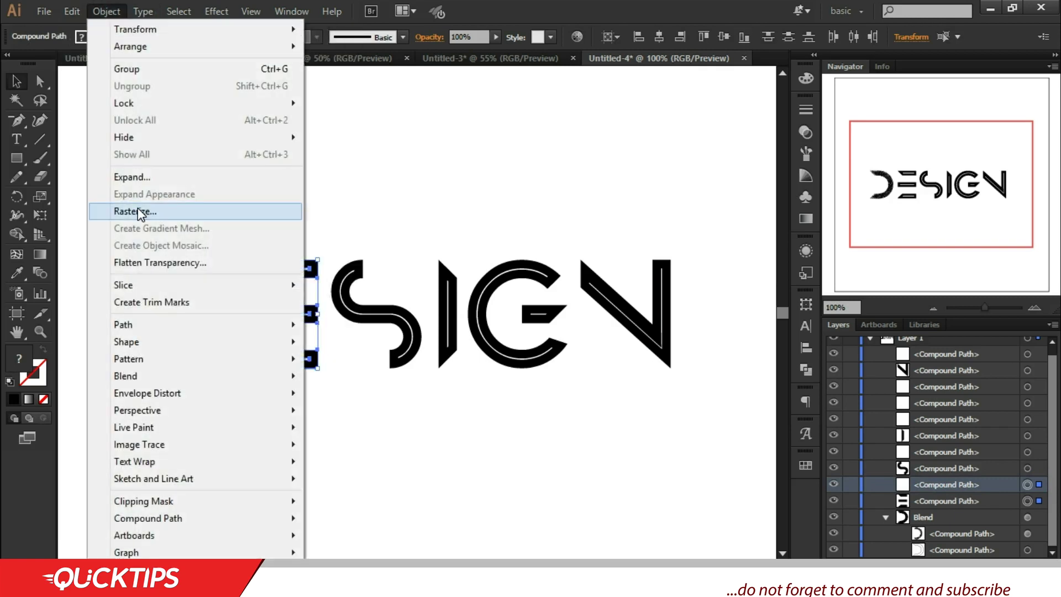
pyautogui.moveTo(183, 518)
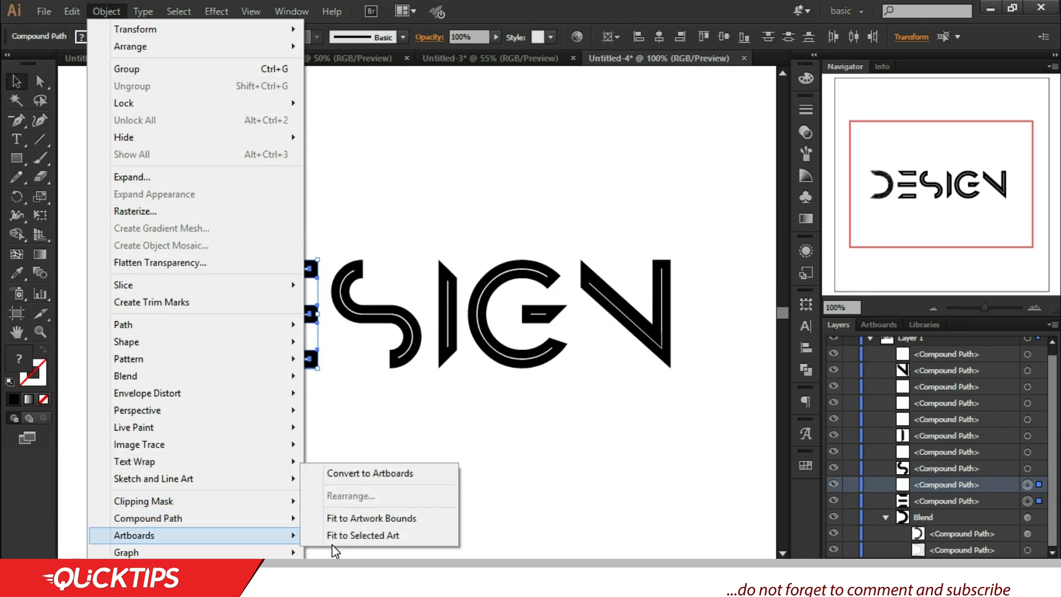
pyautogui.click(339, 539)
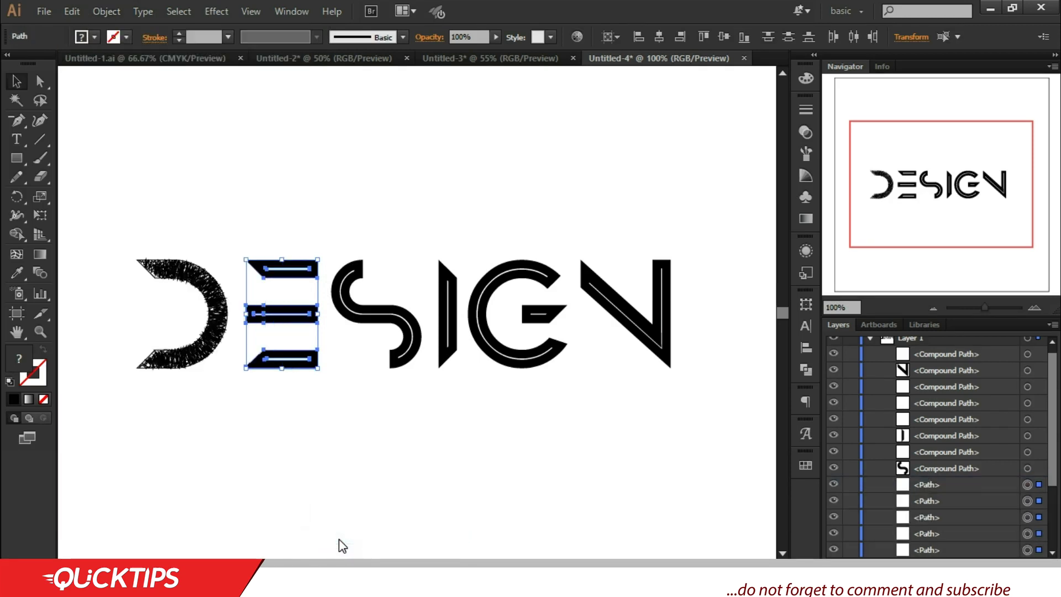
pyautogui.moveTo(1052, 422); pyautogui.dragTo(1054, 522)
pyautogui.click(360, 429)
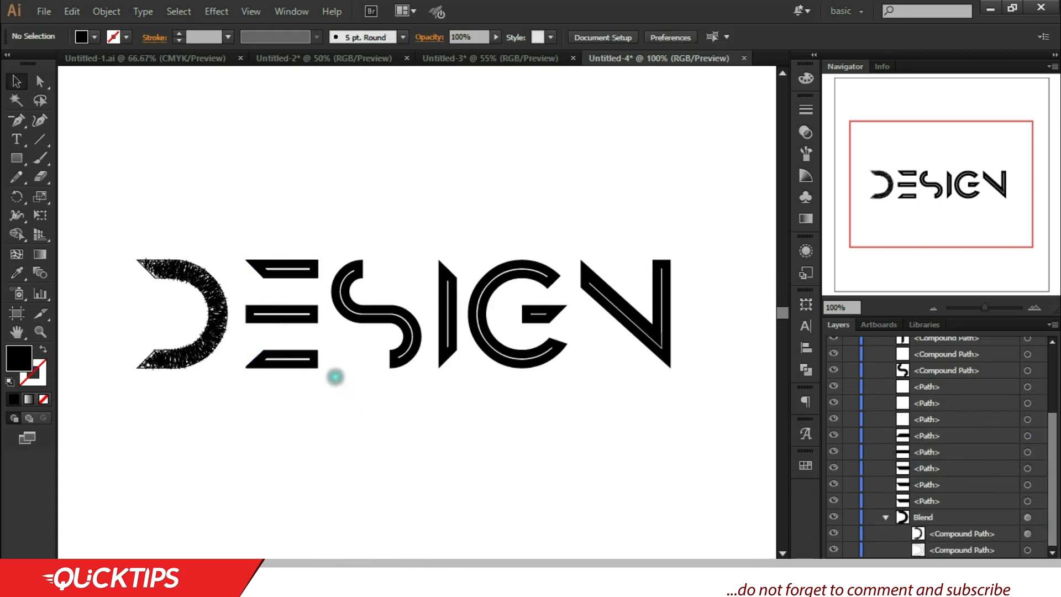
# Give the outlines of the letters E, S, I, G and N the default 1 pt black stroke and no fill.
pyautogui.moveTo(331, 383); pyautogui.dragTo(672, 380)
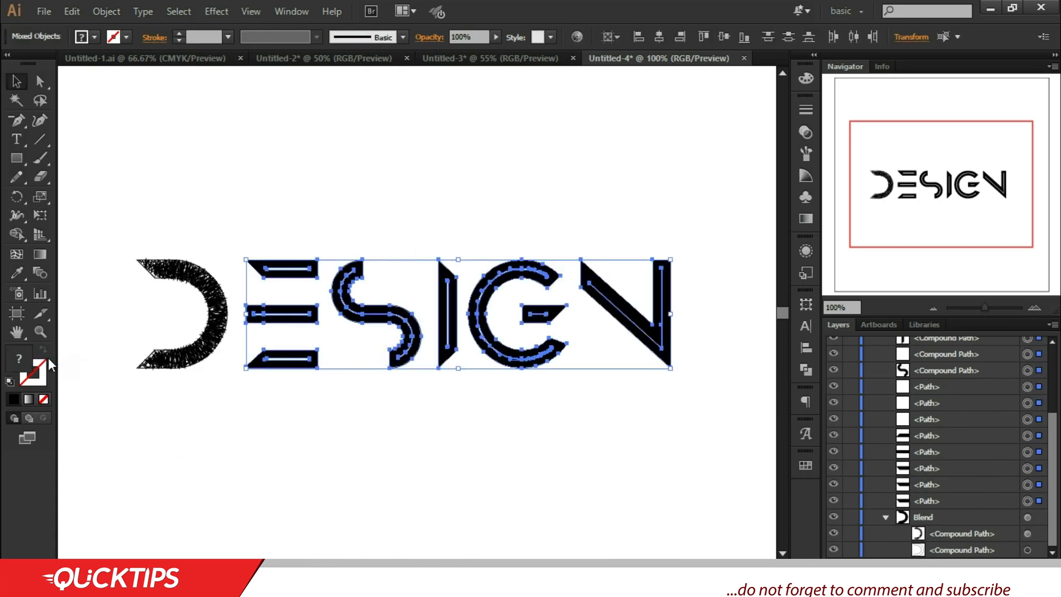
pyautogui.click(9, 381)
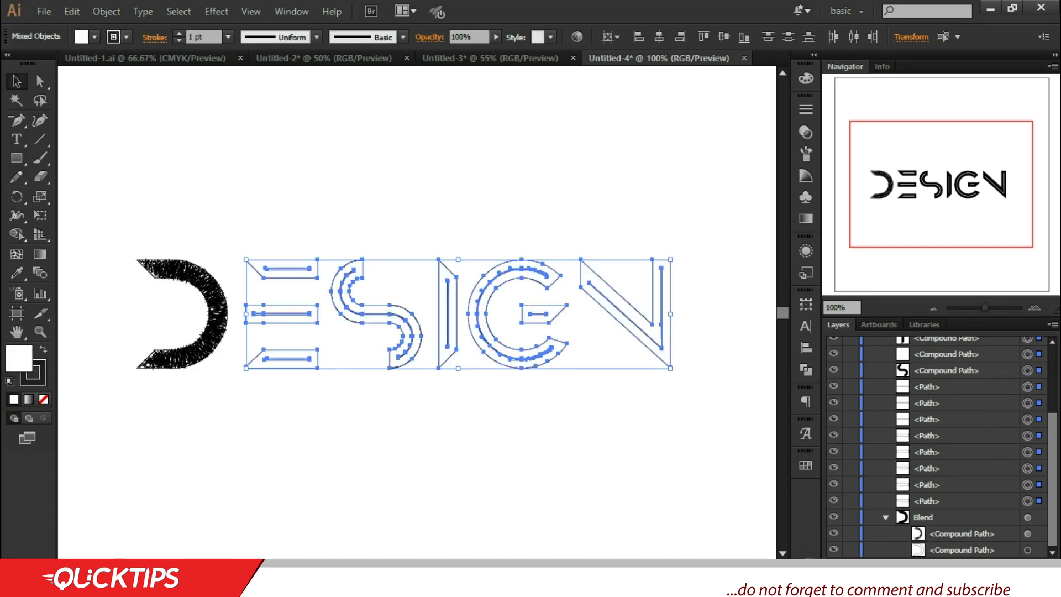
pyautogui.click(43, 401)
pyautogui.click(407, 468)
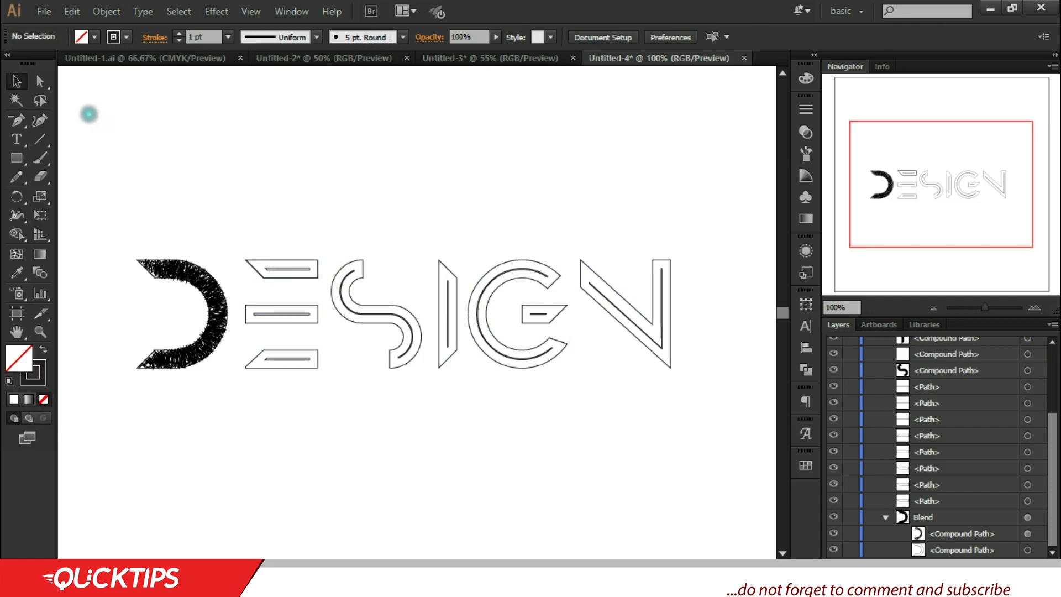
# Blend the outer and inner outlines of the E's top bar, keeping the current blend options.
pyautogui.moveTo(281, 234); pyautogui.dragTo(303, 301)
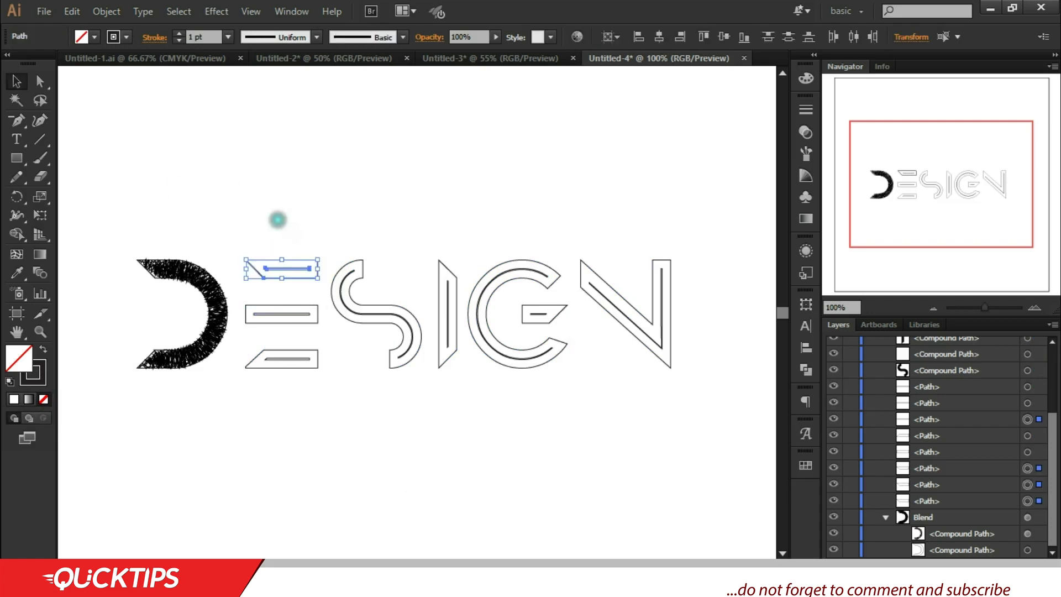
pyautogui.click(106, 11)
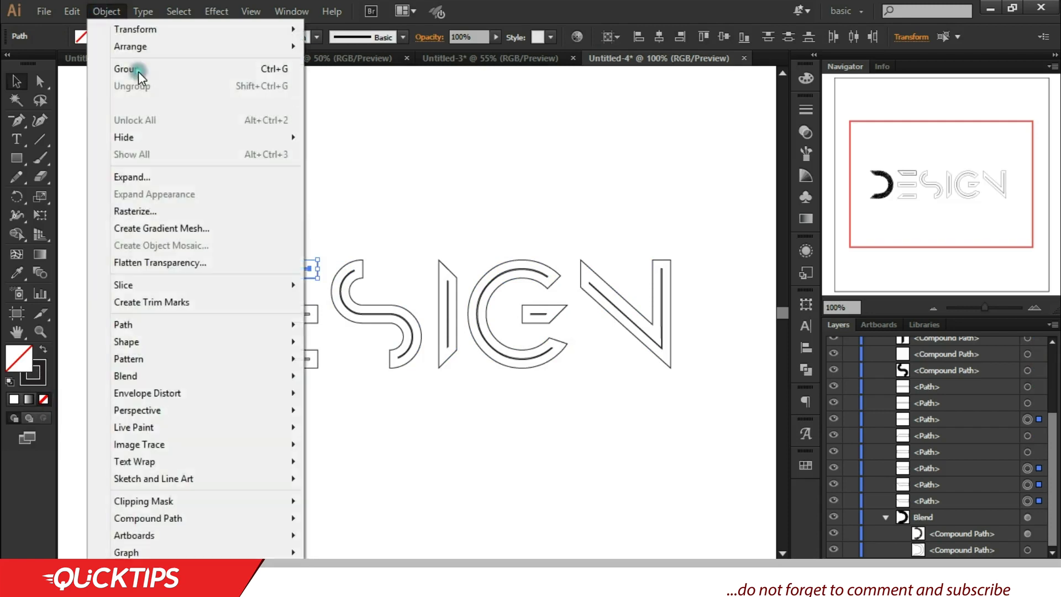
pyautogui.moveTo(206, 377)
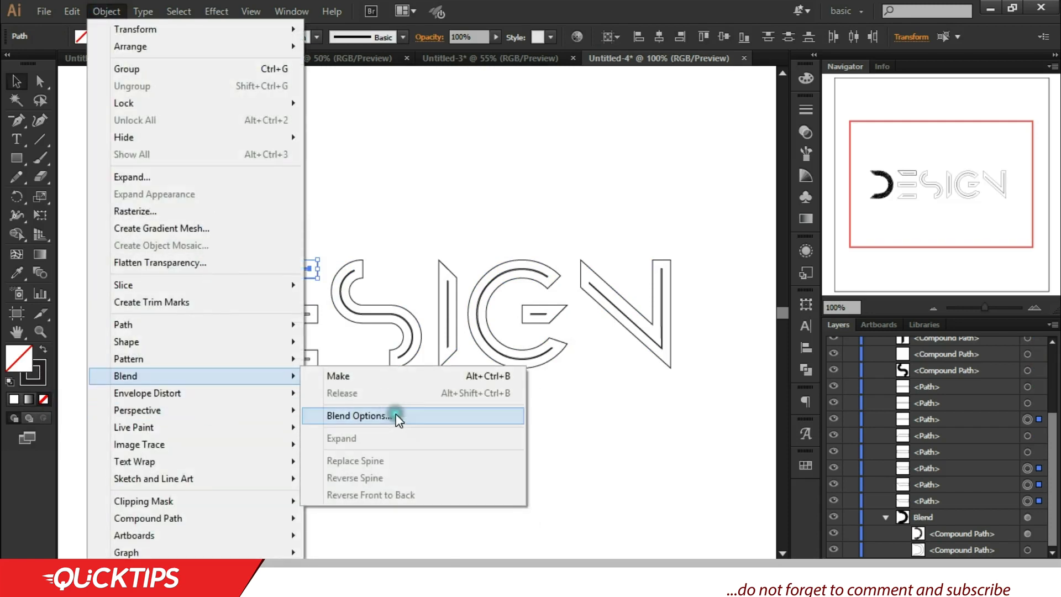
pyautogui.click(392, 413)
pyautogui.click(874, 253)
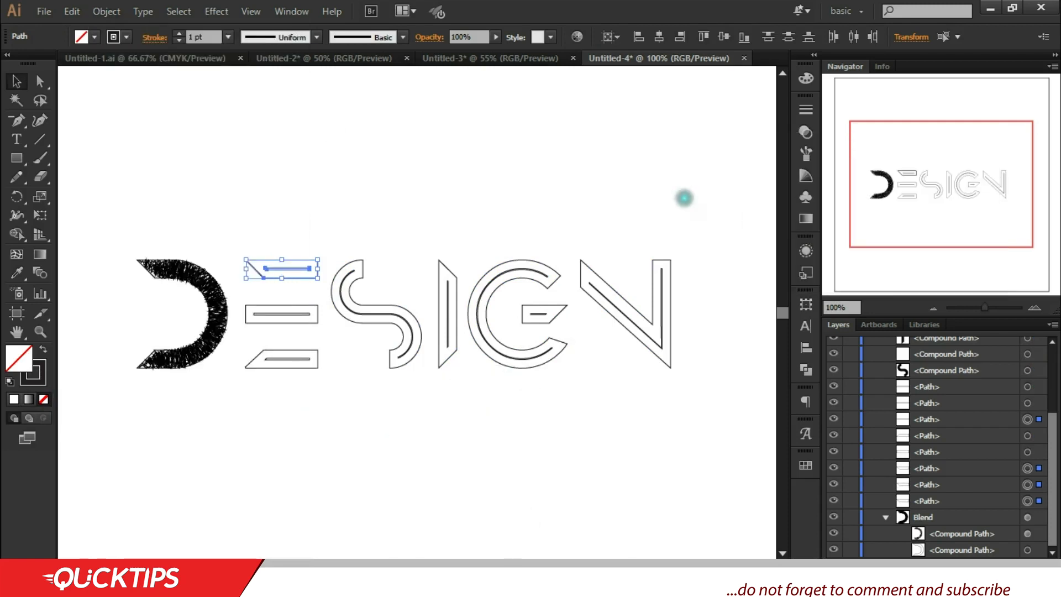
pyautogui.click(106, 11)
pyautogui.moveTo(164, 374)
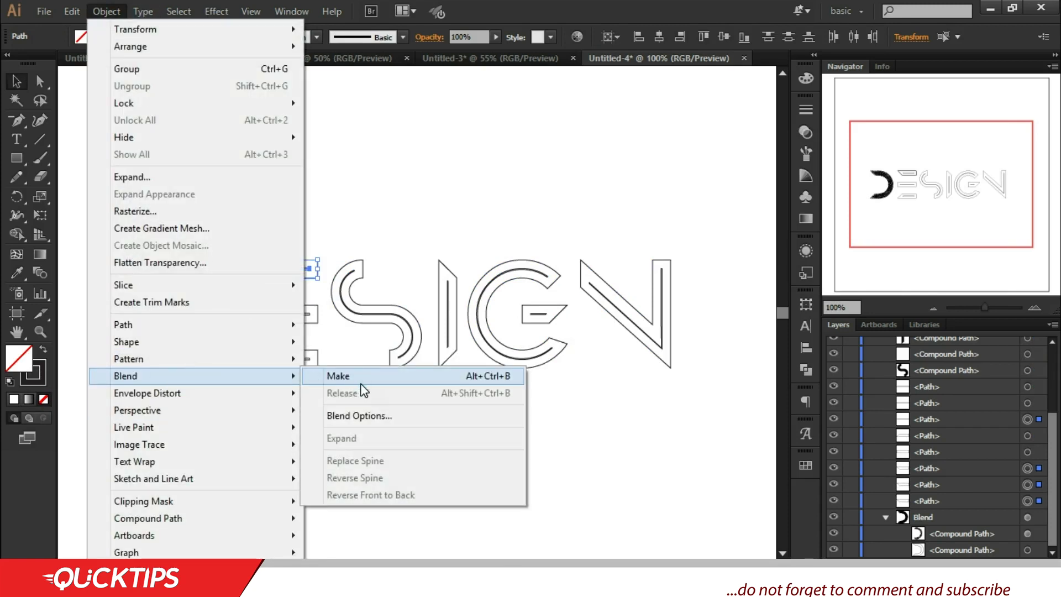
pyautogui.click(483, 379)
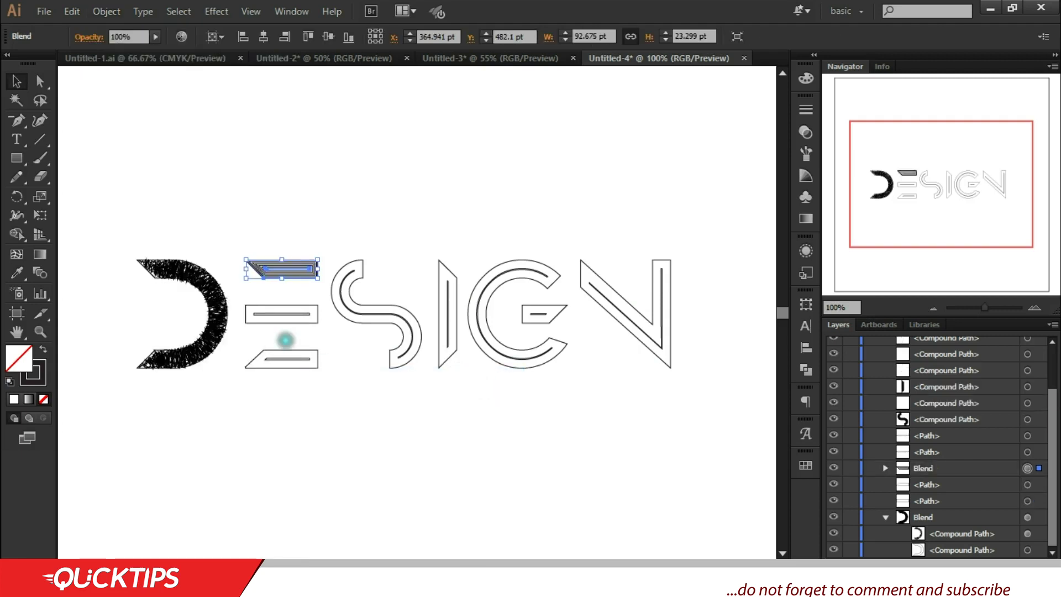
# Blend the outer and inner outlines of the E's middle bar using 5 specified steps.
pyautogui.moveTo(331, 346); pyautogui.dragTo(270, 299)
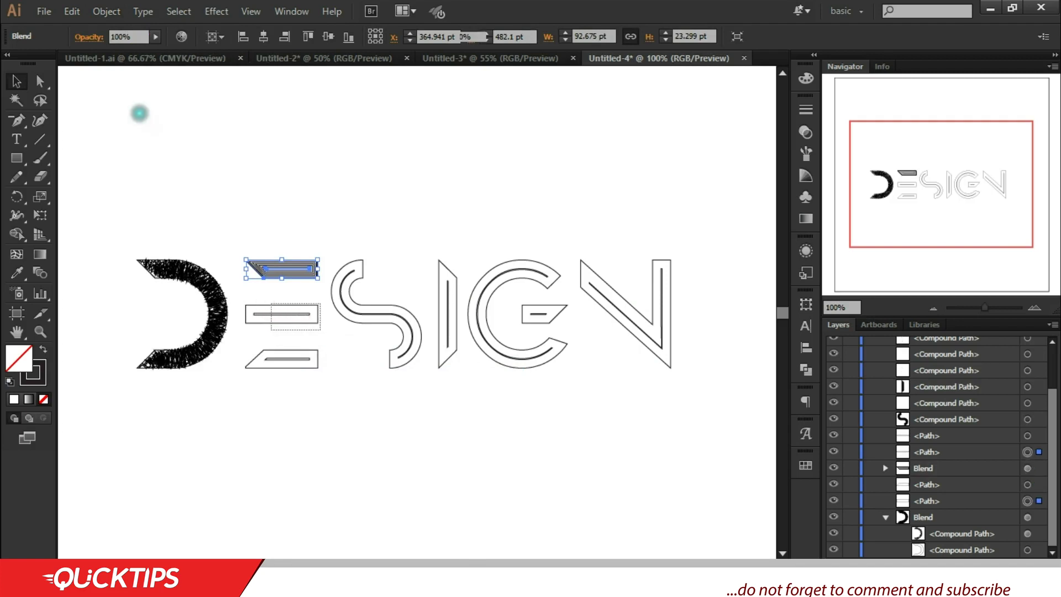
pyautogui.click(72, 11)
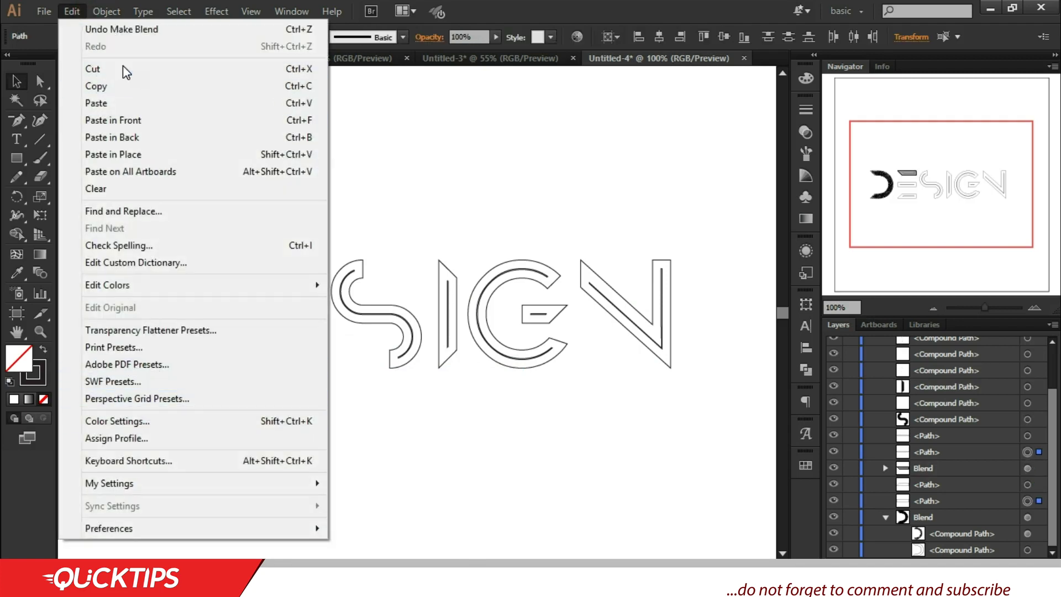
pyautogui.click(106, 11)
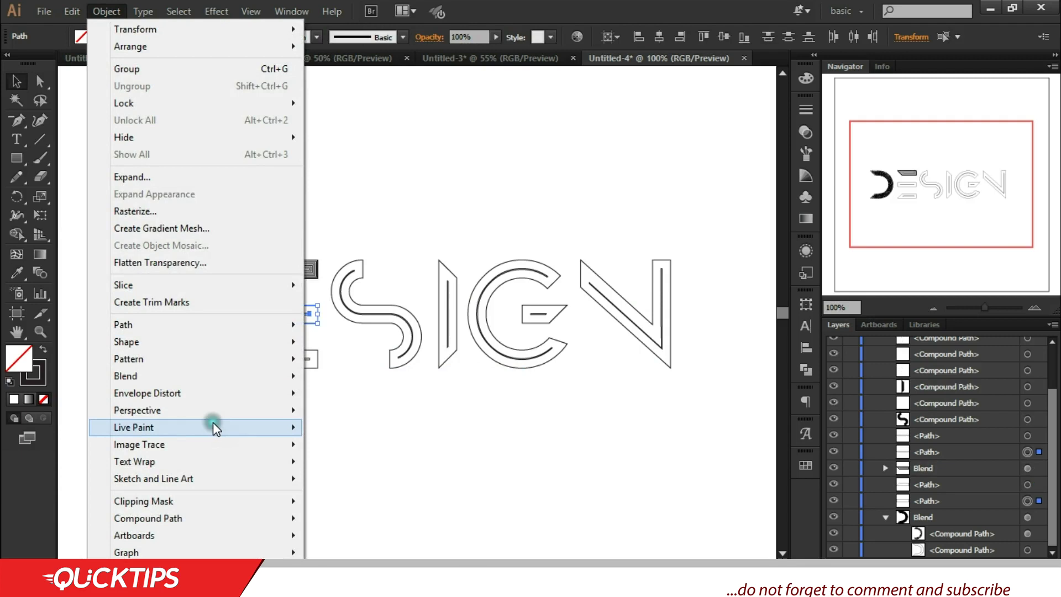
pyautogui.moveTo(232, 381)
pyautogui.click(356, 416)
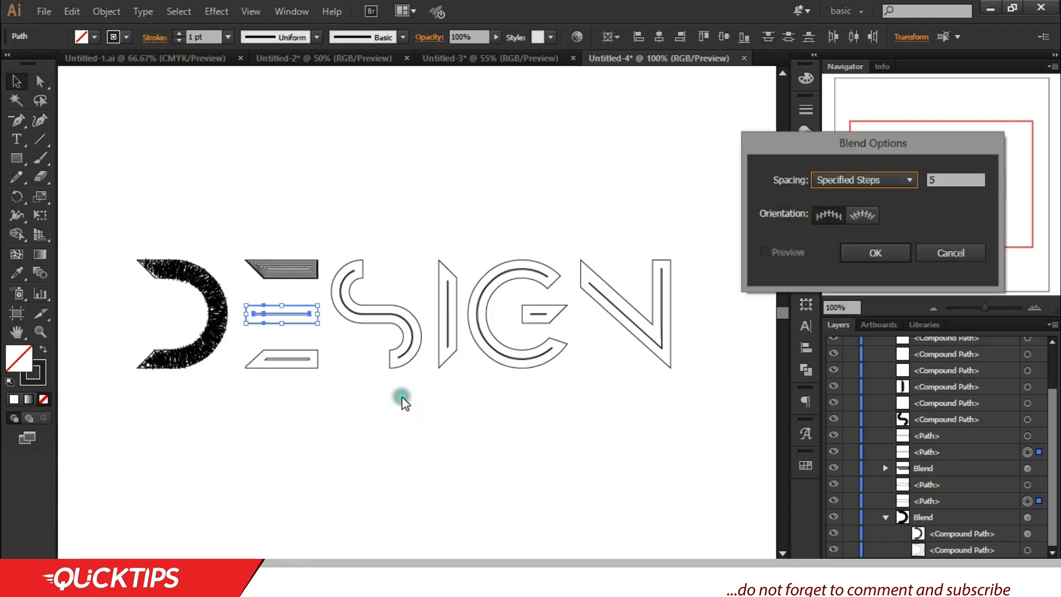
pyautogui.click(902, 247)
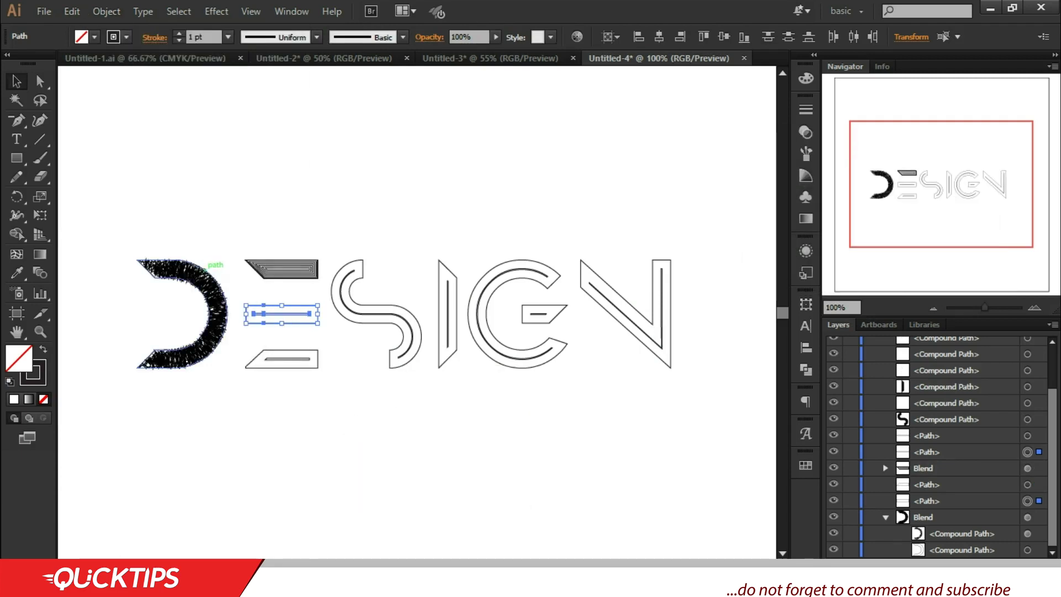
pyautogui.hotkey('ctrl', 'alt', 'b')
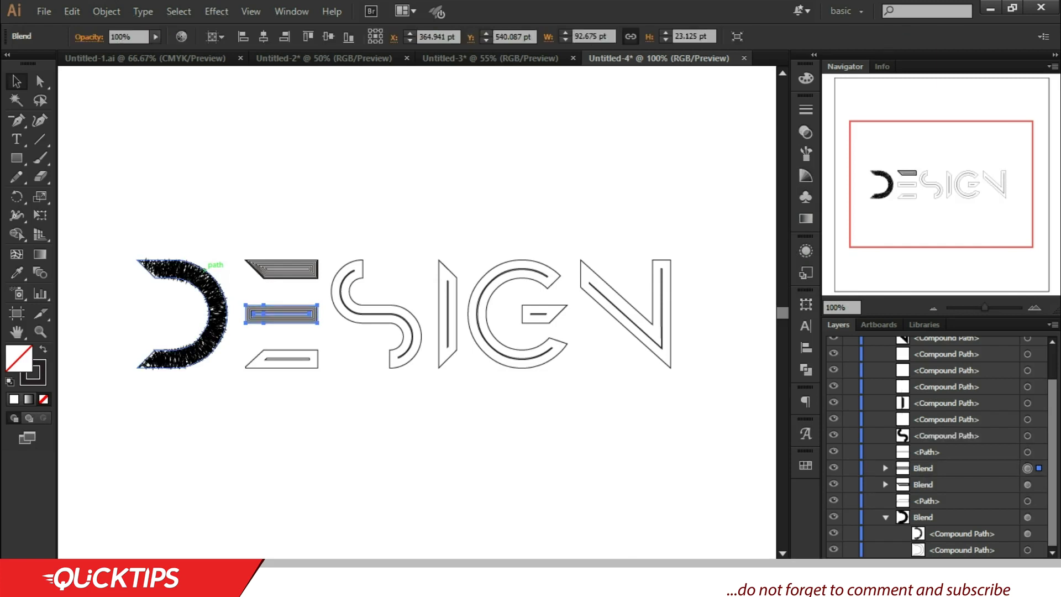
# Blend the outer and inner outlines of the E's bottom bar using 5 specified steps.
pyautogui.moveTo(280, 344); pyautogui.dragTo(292, 382)
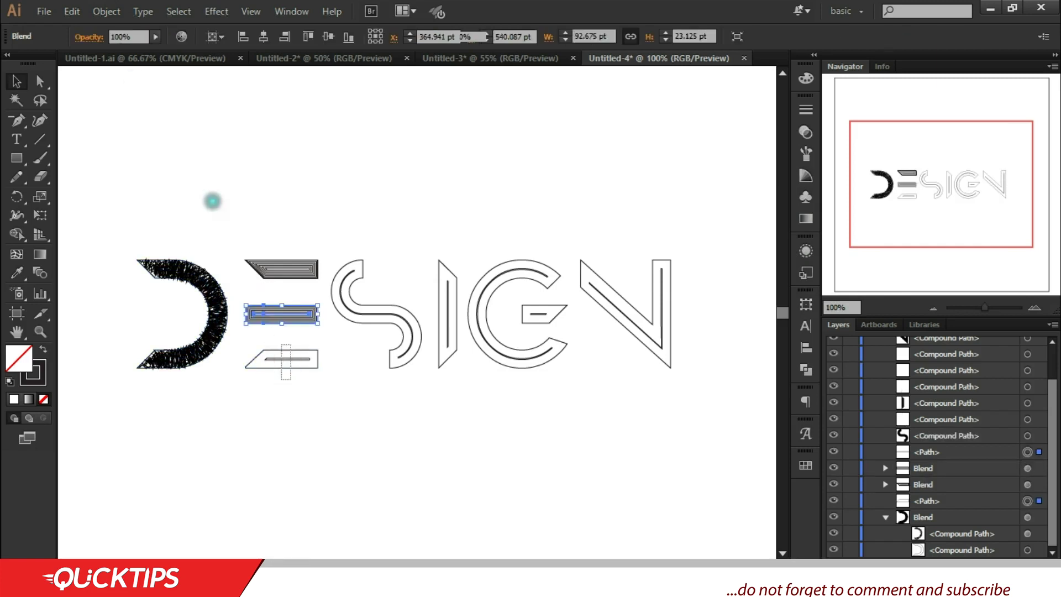
pyautogui.click(106, 11)
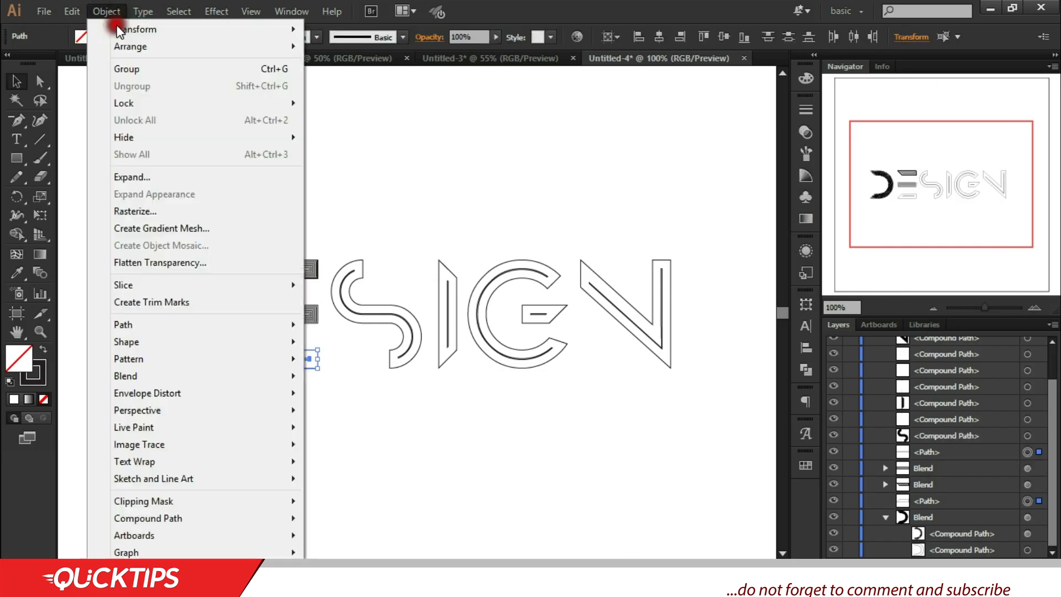
pyautogui.click(173, 375)
pyautogui.click(398, 415)
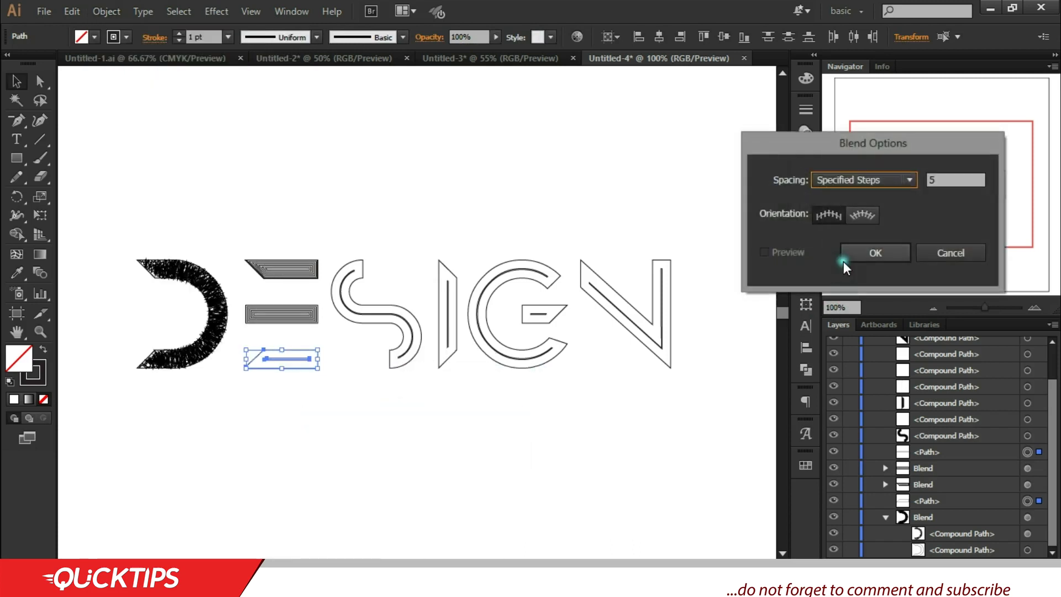
pyautogui.click(861, 252)
pyautogui.click(861, 252)
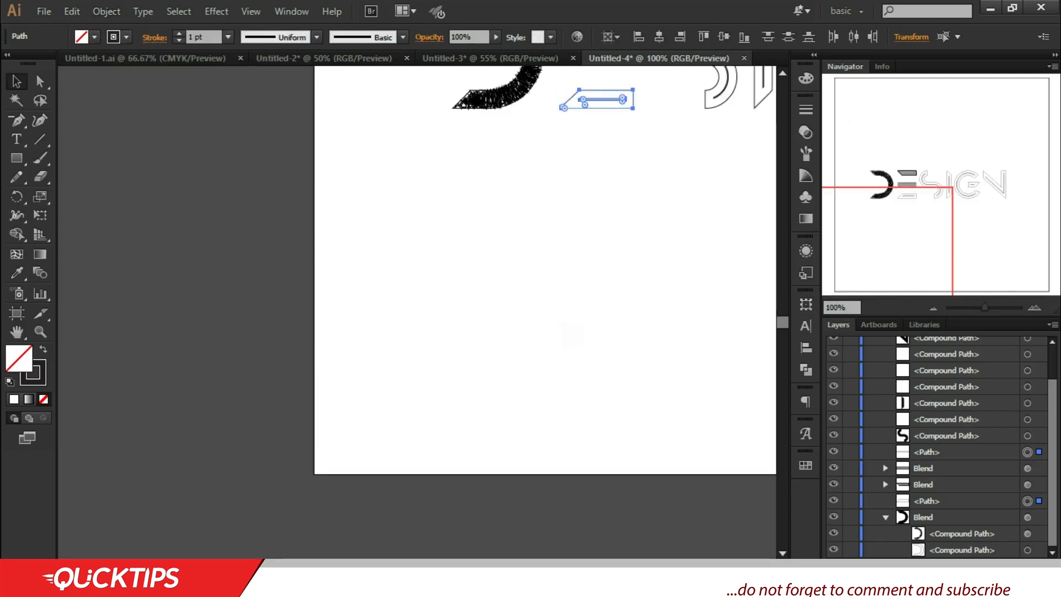
pyautogui.hotkey('ctrl', 'alt', 'b')
pyautogui.click(917, 187)
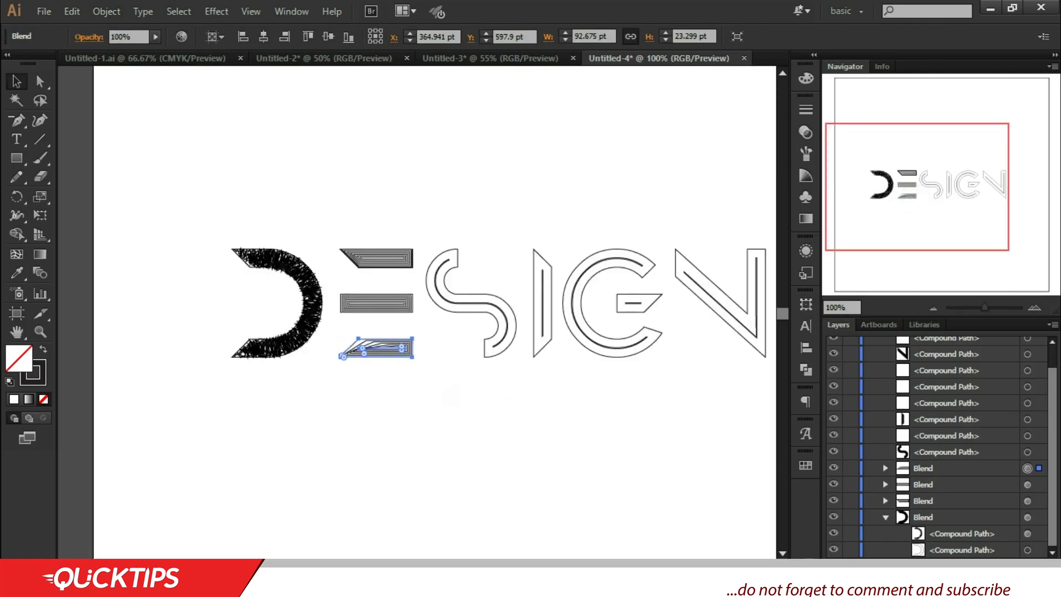
pyautogui.click(448, 396)
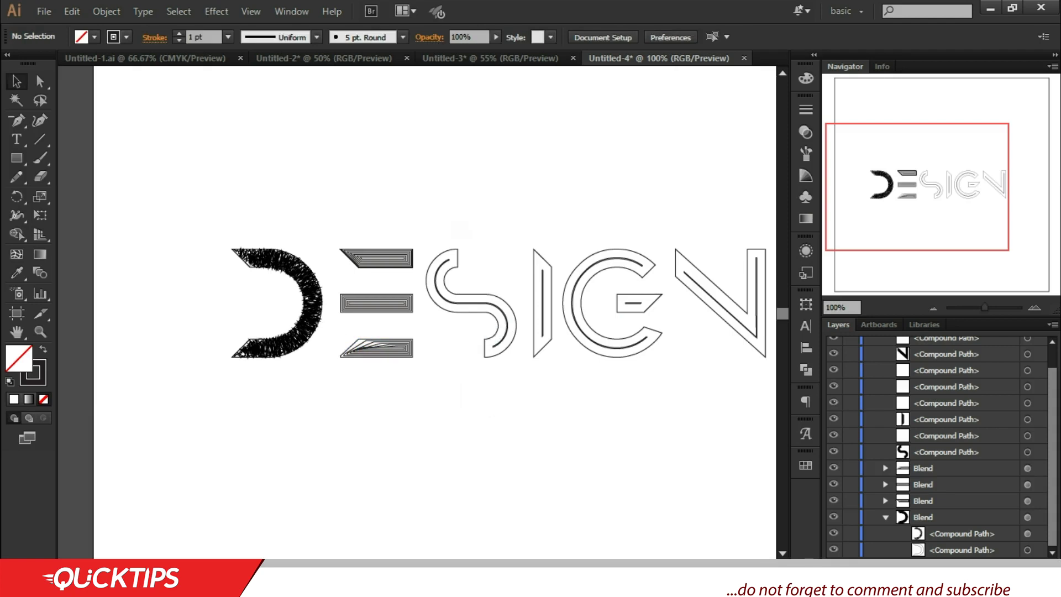
# Apply the last-used Roughen effect to all three blended bars of the letter E.
pyautogui.click(226, 12)
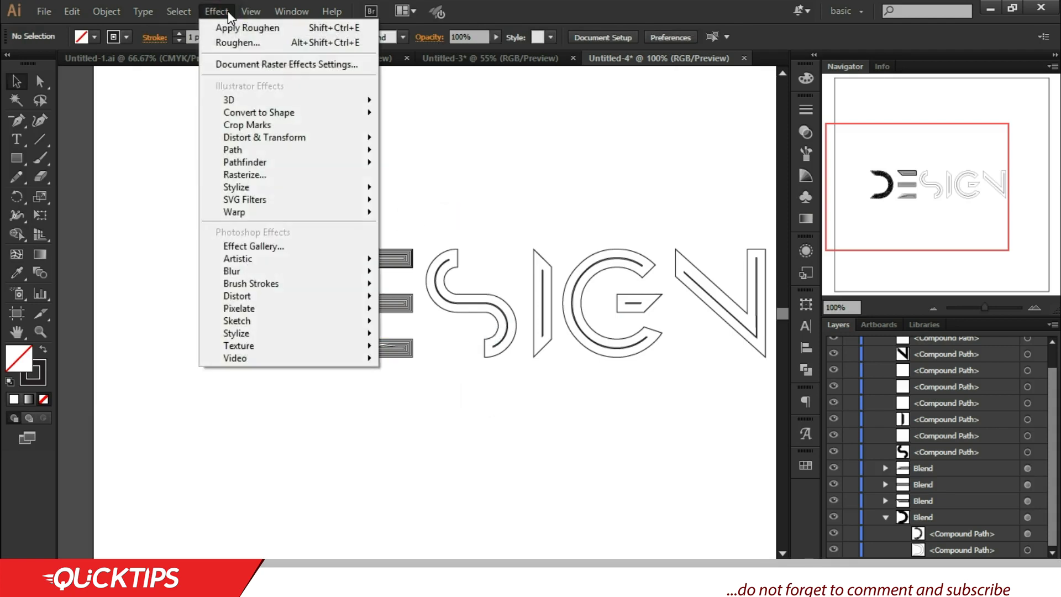
pyautogui.click(606, 2)
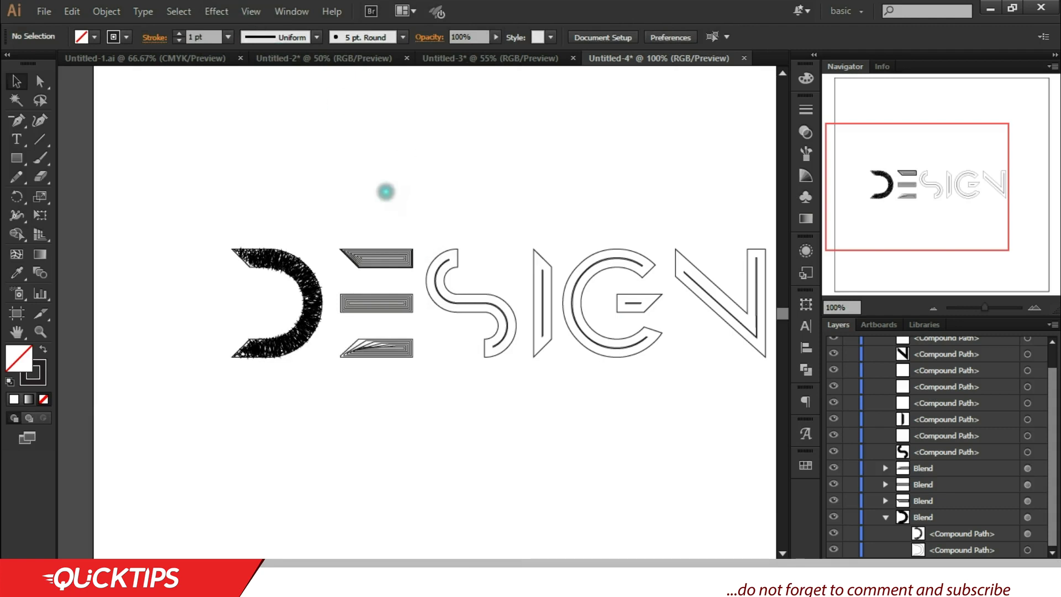
pyautogui.moveTo(383, 190); pyautogui.dragTo(374, 399)
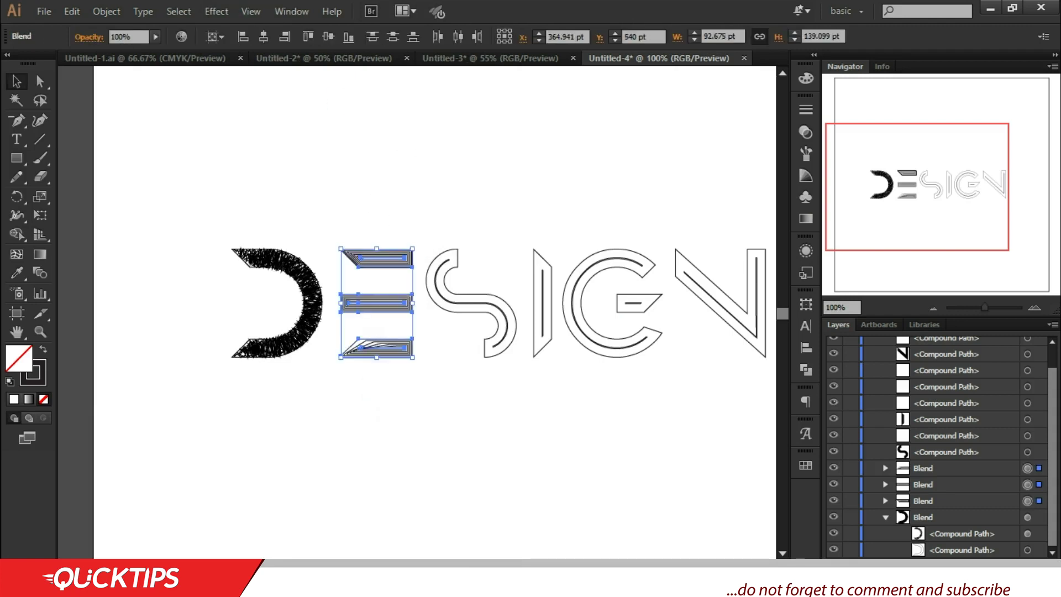
pyautogui.click(231, 10)
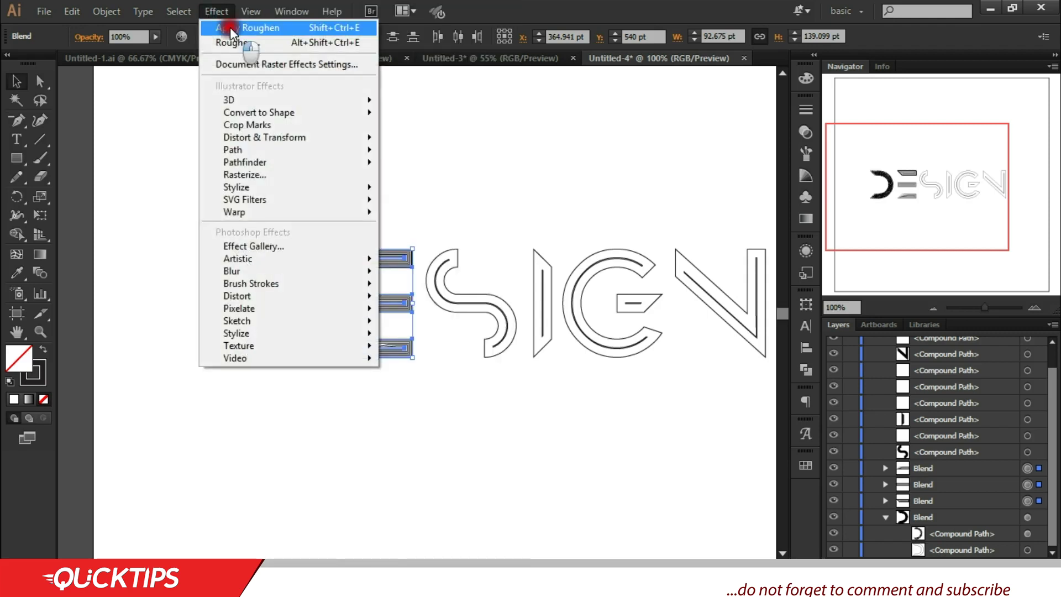
pyautogui.click(230, 27)
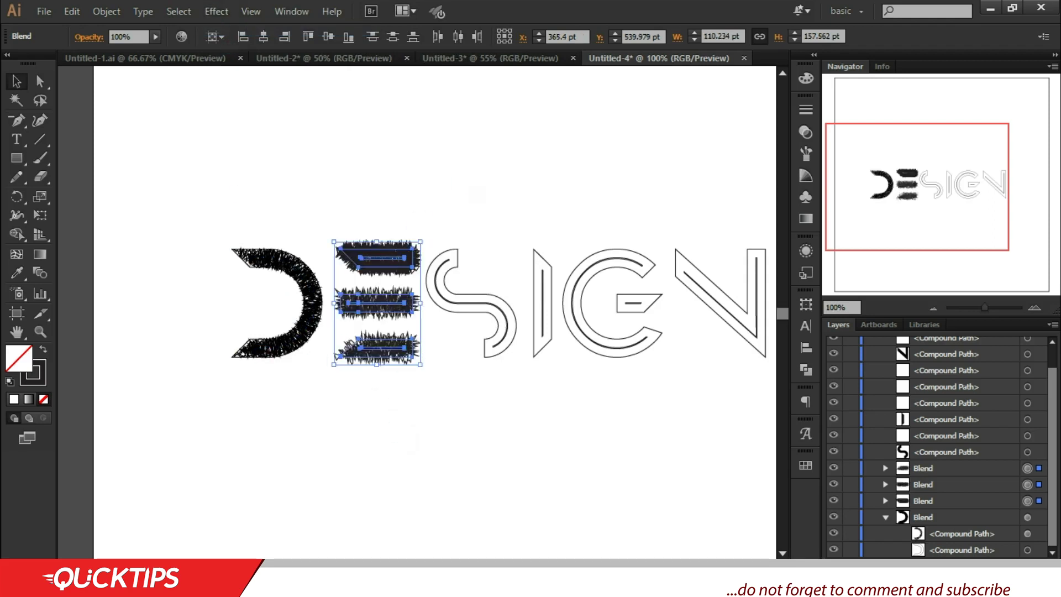
pyautogui.click(475, 192)
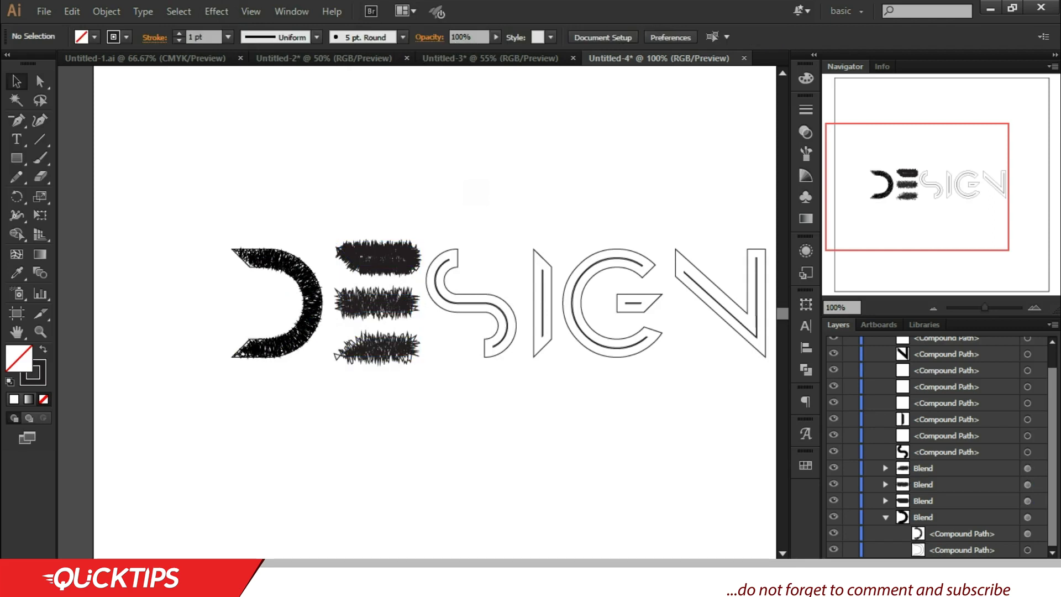
# Undo the last Roughen effect on the E's three blended bars.
pyautogui.hotkey('ctrl', 'z')
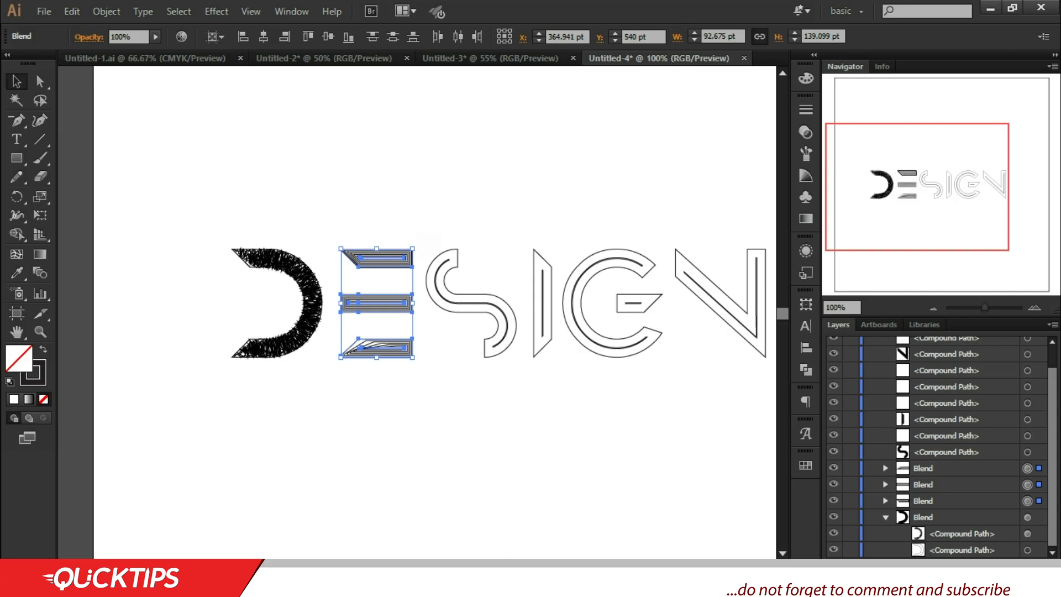
pyautogui.click(226, 17)
pyautogui.click(224, 18)
pyautogui.click(224, 18)
pyautogui.moveTo(243, 137)
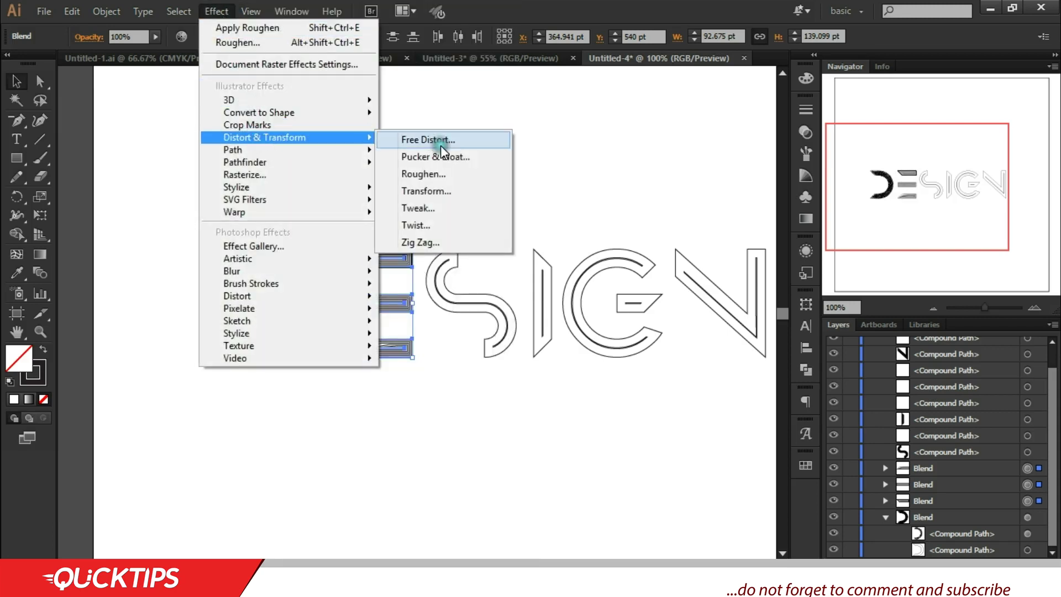
pyautogui.click(430, 176)
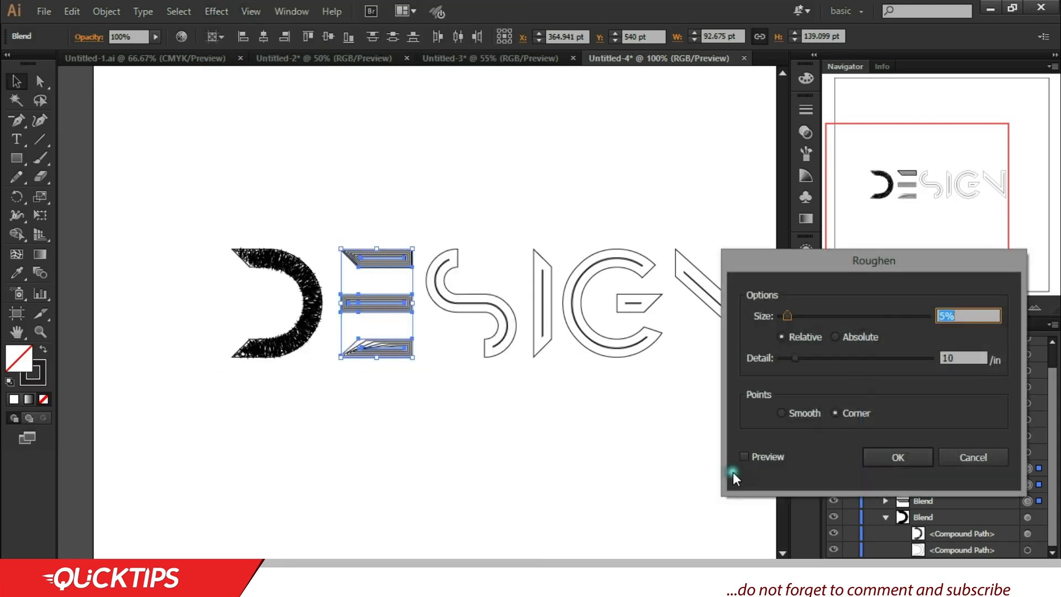
pyautogui.click(745, 457)
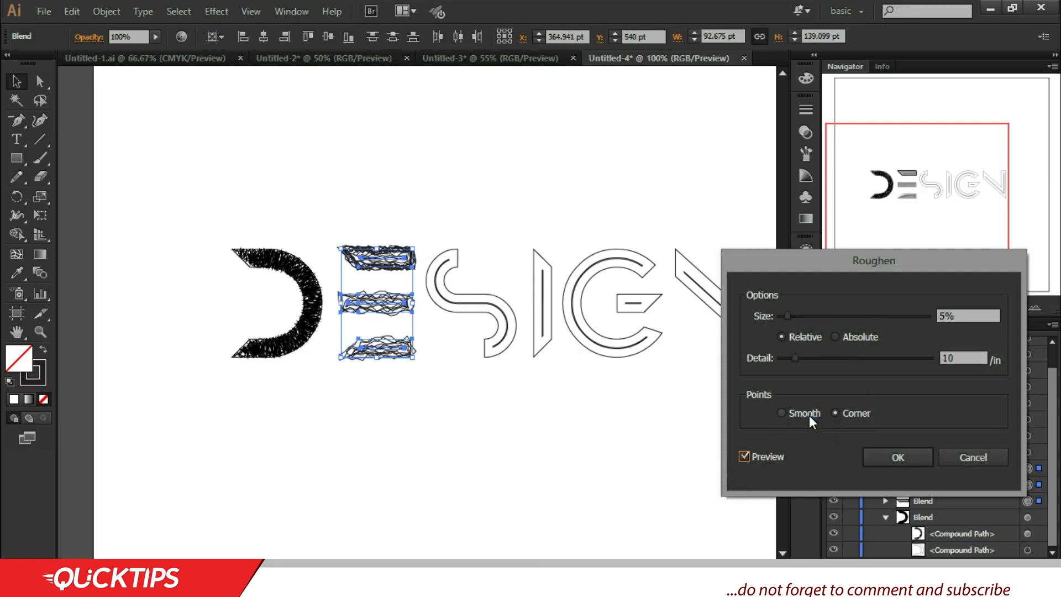
pyautogui.moveTo(791, 317)
pyautogui.mouseDown()
pyautogui.moveTo(799, 317)
pyautogui.moveTo(784, 320)
pyautogui.mouseUp()
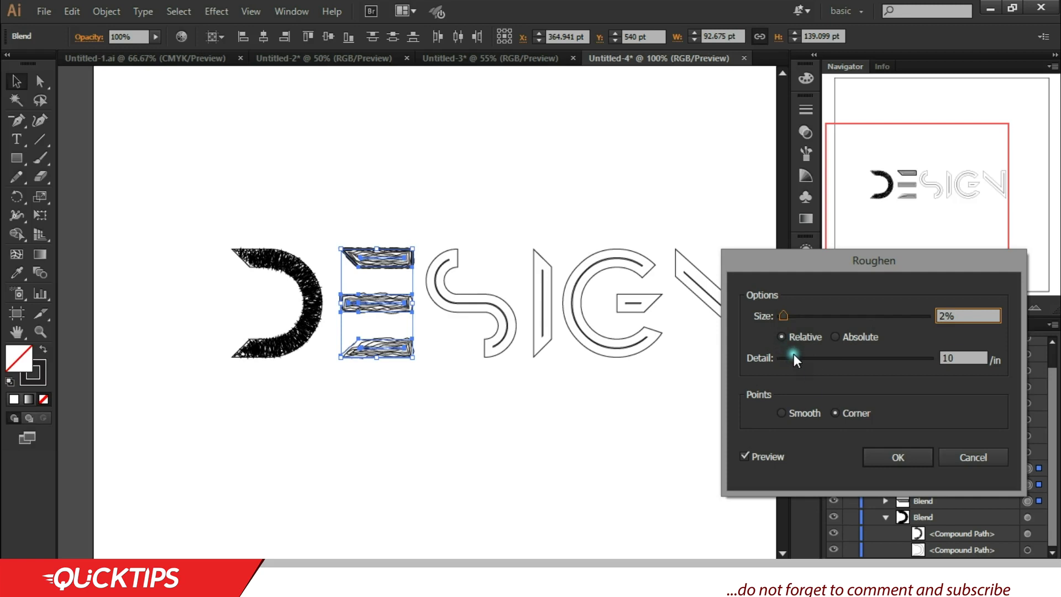
pyautogui.moveTo(794, 358); pyautogui.dragTo(941, 356)
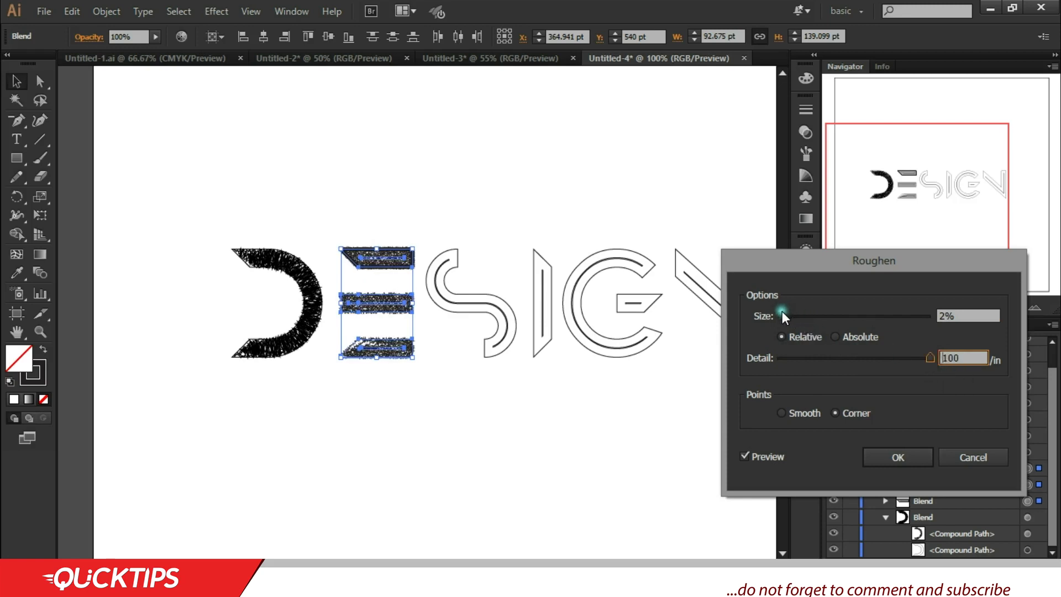
pyautogui.moveTo(781, 311)
pyautogui.mouseDown()
pyautogui.moveTo(792, 311)
pyautogui.moveTo(781, 311)
pyautogui.mouseUp()
pyautogui.click(808, 412)
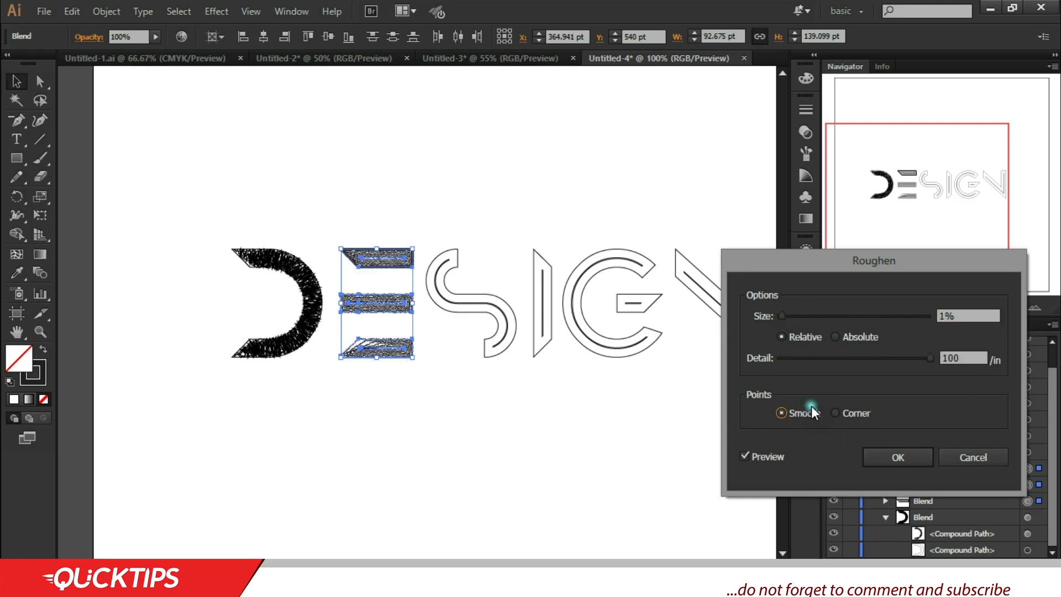
pyautogui.click(845, 336)
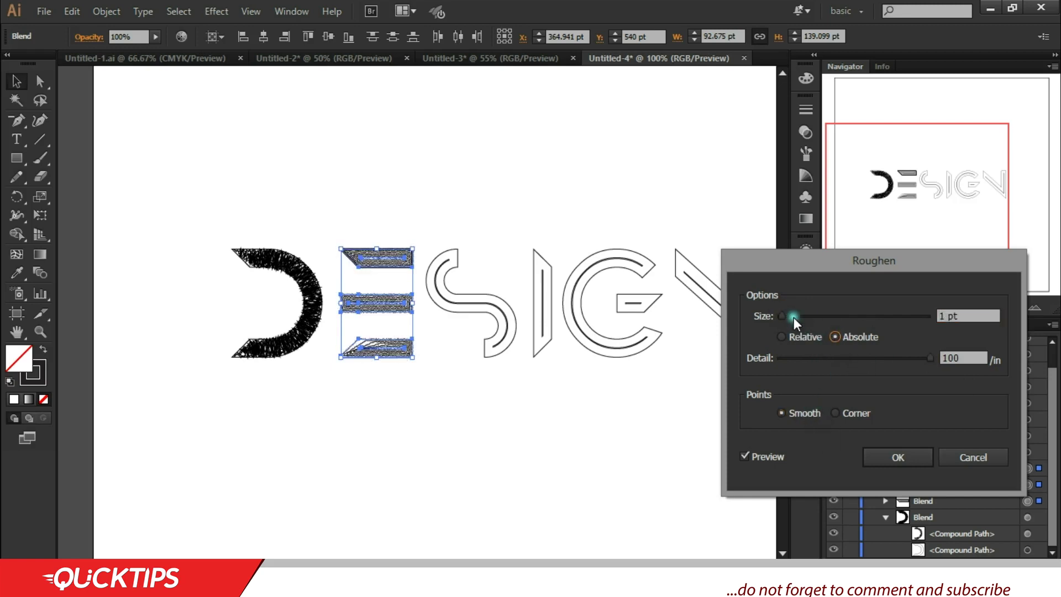
pyautogui.moveTo(793, 317); pyautogui.dragTo(801, 316)
pyautogui.moveTo(834, 354); pyautogui.dragTo(822, 358)
pyautogui.moveTo(801, 316); pyautogui.dragTo(782, 314)
pyautogui.click(787, 336)
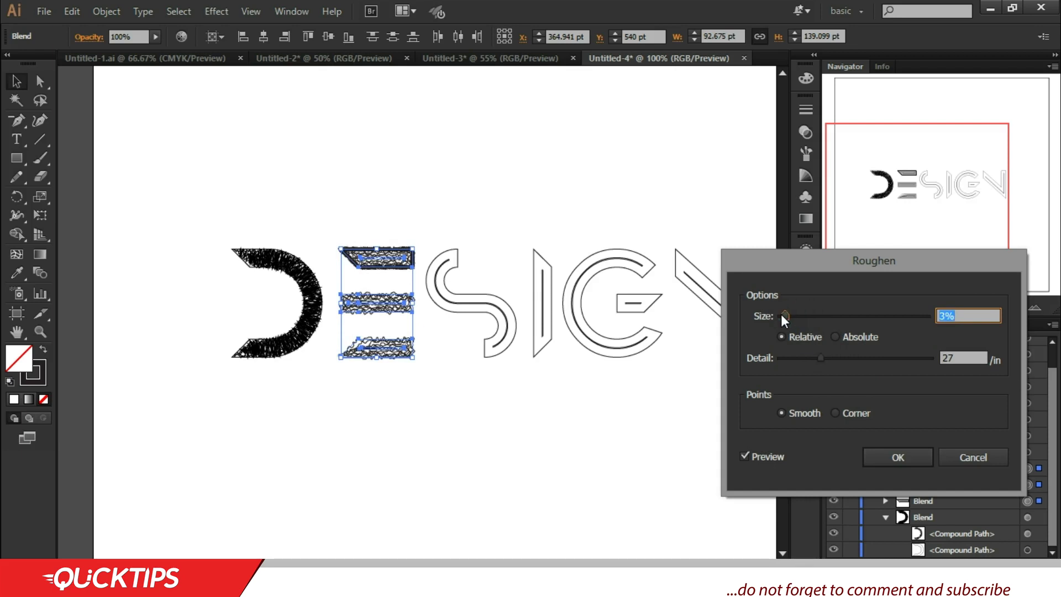
pyautogui.moveTo(821, 358); pyautogui.dragTo(782, 355)
pyautogui.moveTo(794, 320); pyautogui.dragTo(784, 318)
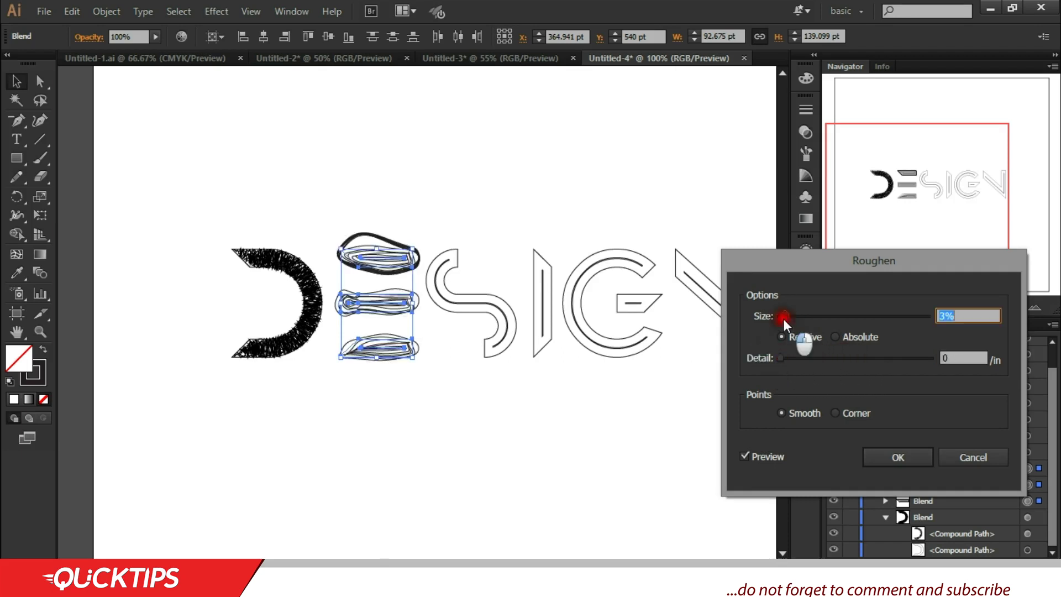
pyautogui.click(964, 458)
# Delete the second and third of the four paths inside the blend of the E's top bar.
pyautogui.click(422, 242)
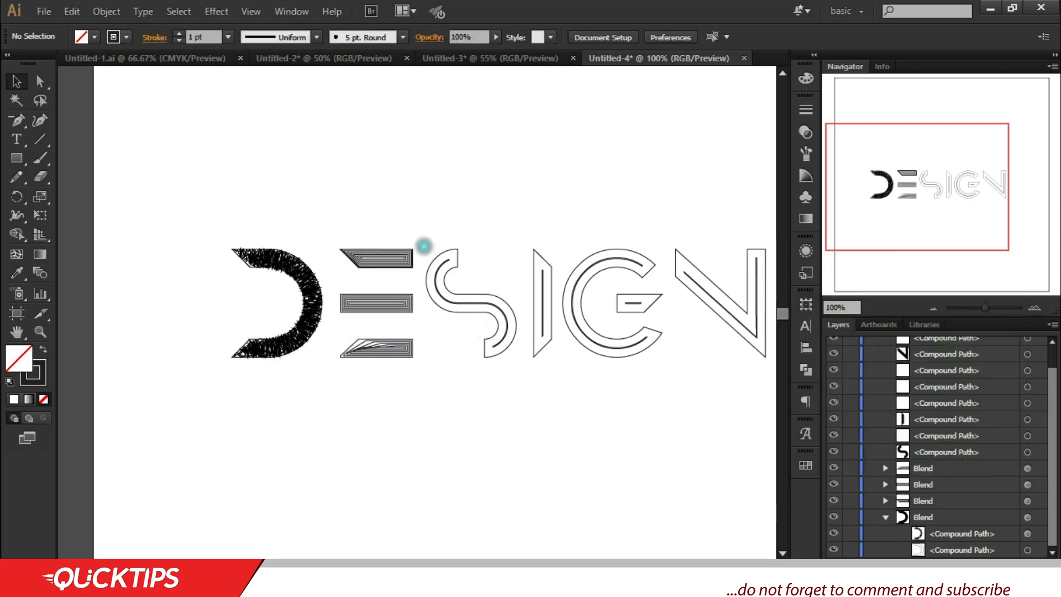
pyautogui.click(412, 253)
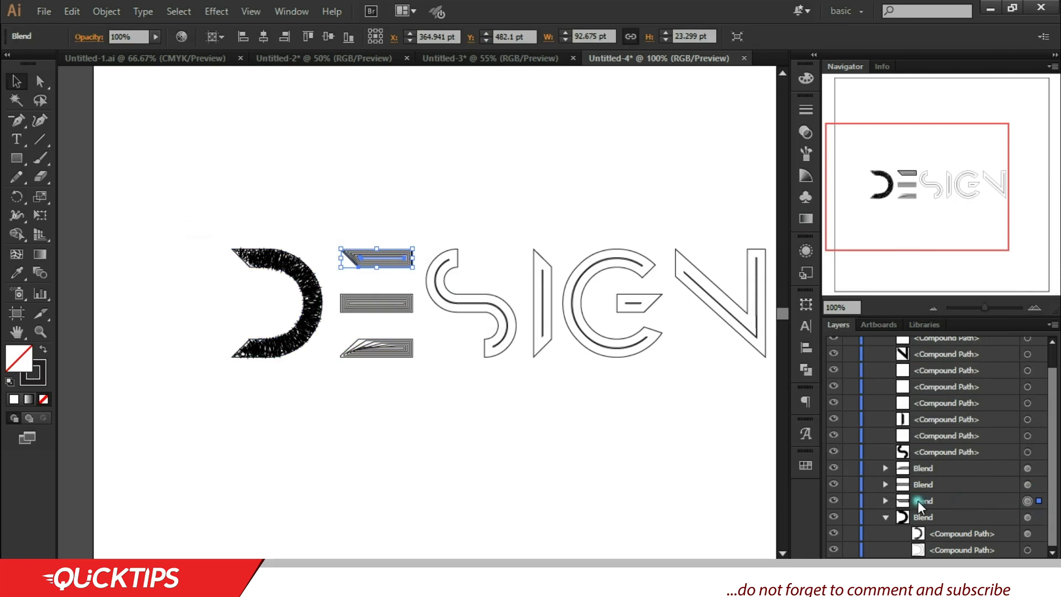
pyautogui.click(886, 501)
pyautogui.moveTo(1057, 471); pyautogui.dragTo(1057, 514)
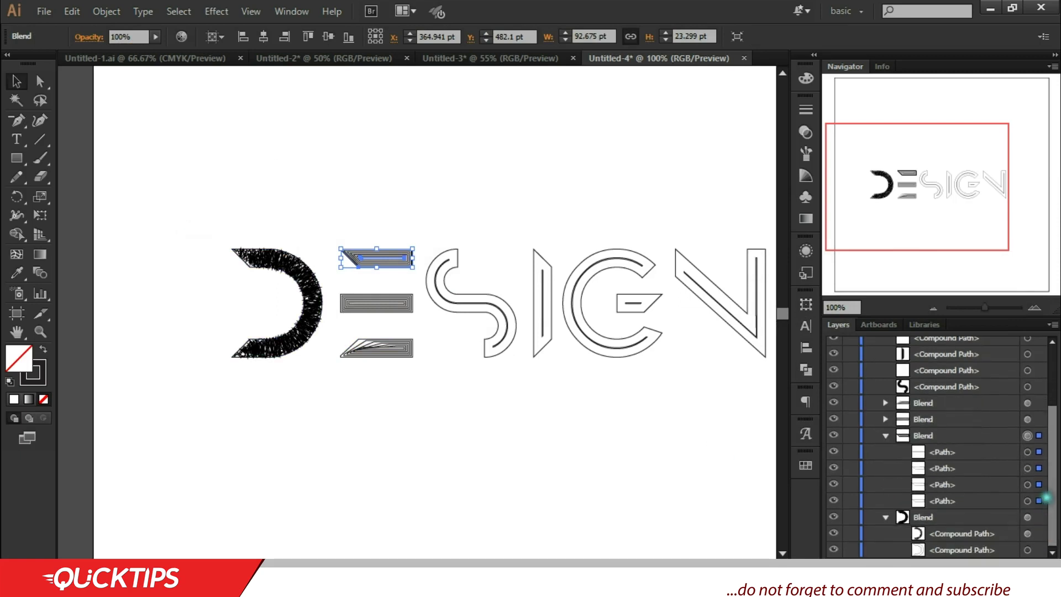
pyautogui.click(1027, 484)
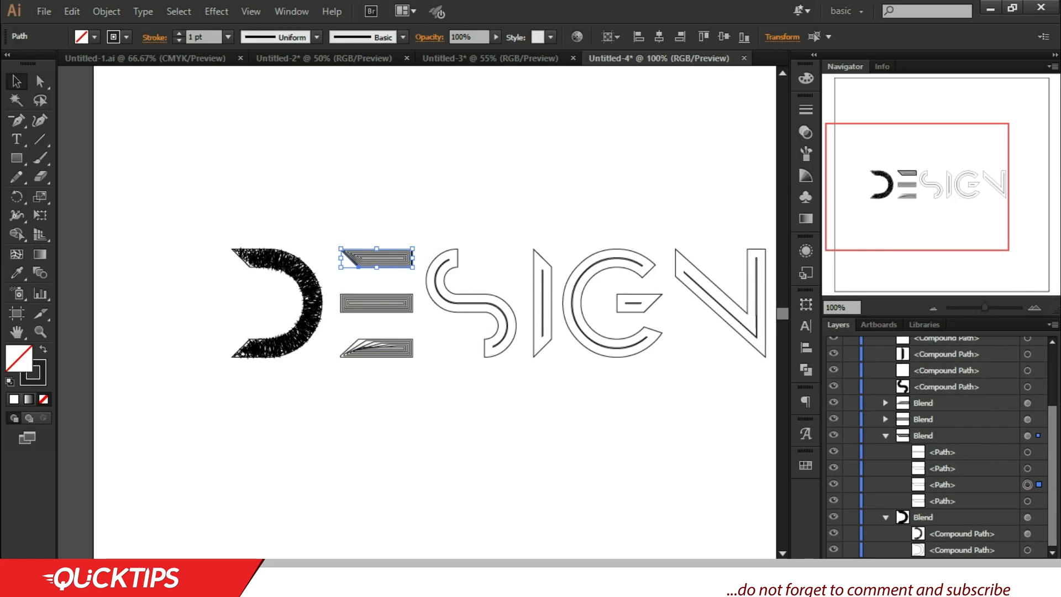
pyautogui.click(1027, 452)
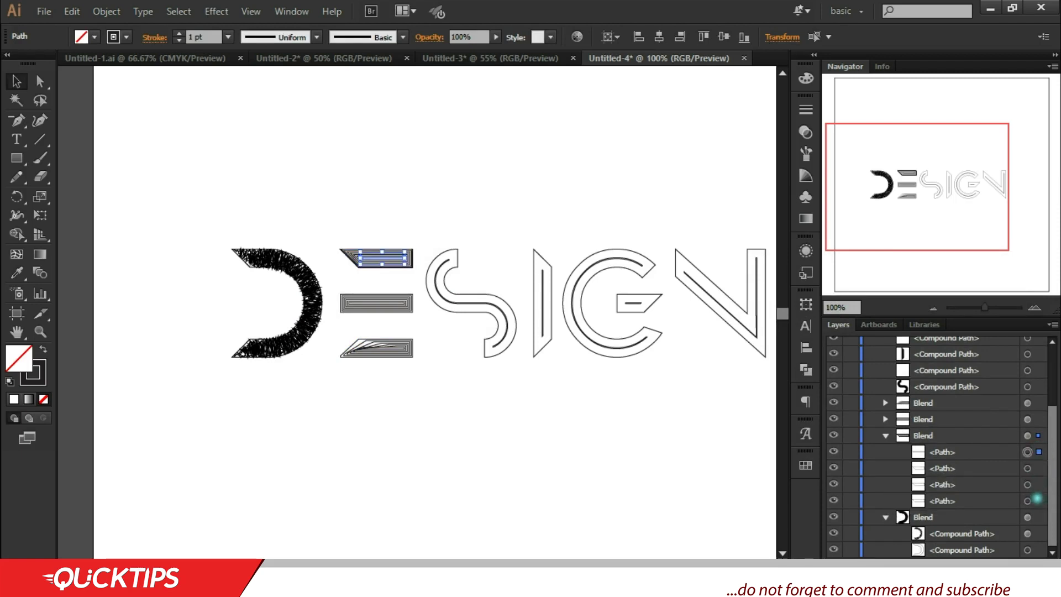
pyautogui.click(1028, 500)
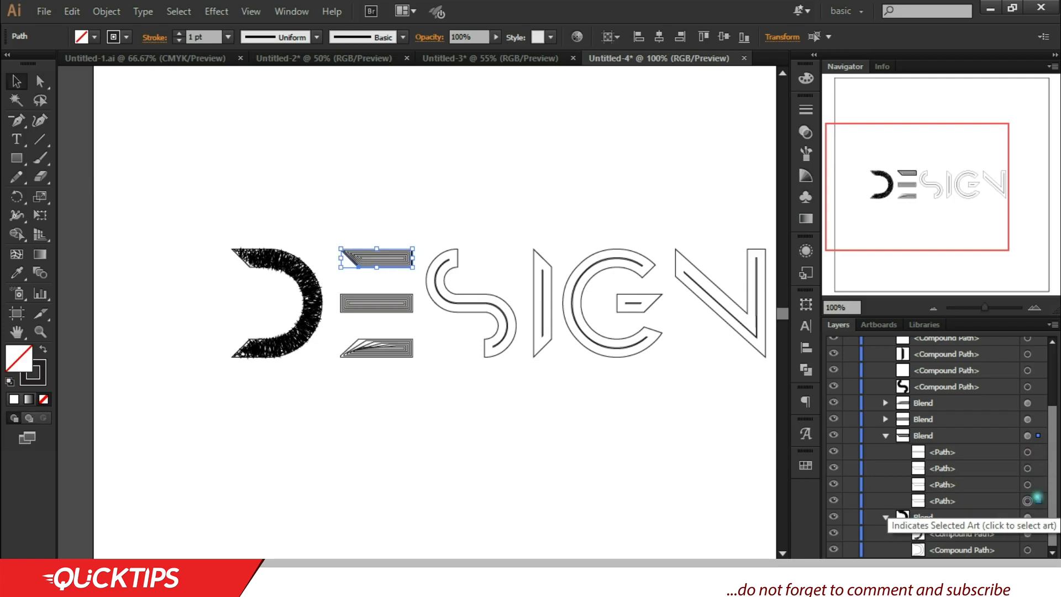
pyautogui.click(1027, 468)
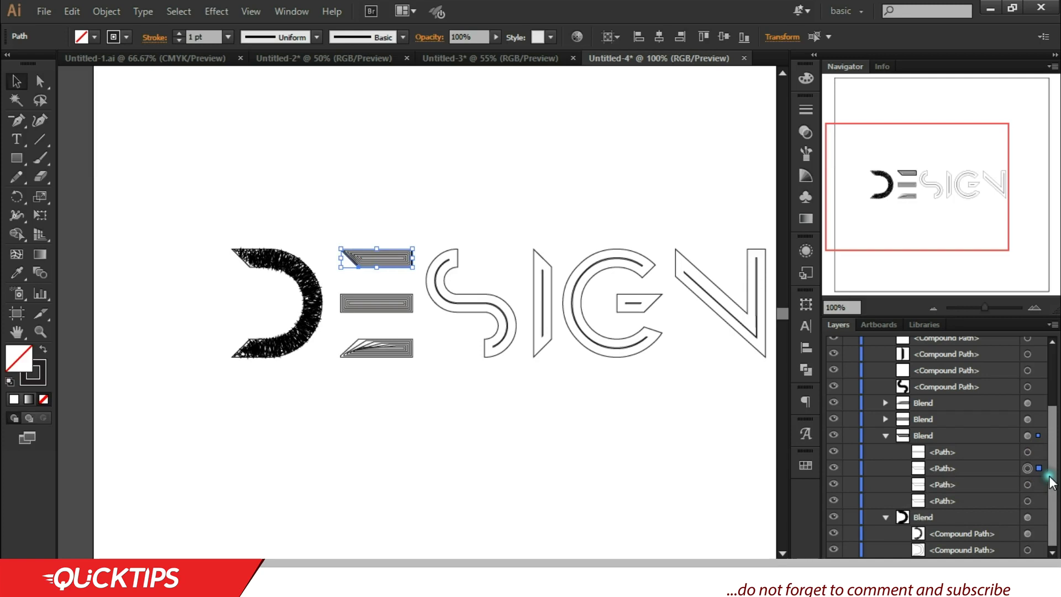
pyautogui.keyDown('shift'); pyautogui.click(1027, 485); pyautogui.keyUp('shift')
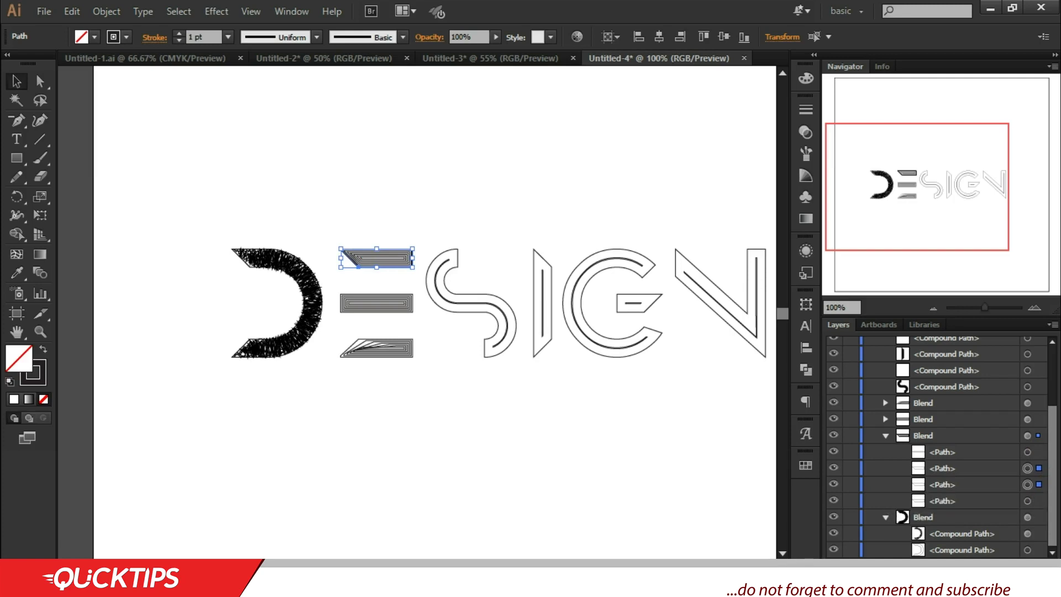
pyautogui.press('Delete')
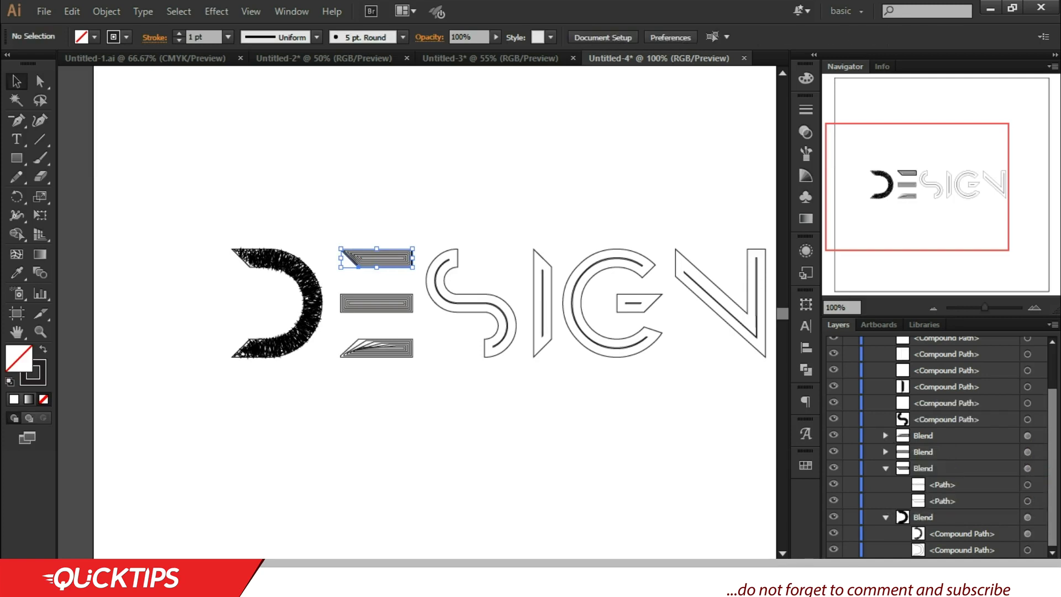
# Expand the layer entries of the E's middle and bottom bar blends and check them for extra paths.
pyautogui.click(885, 452)
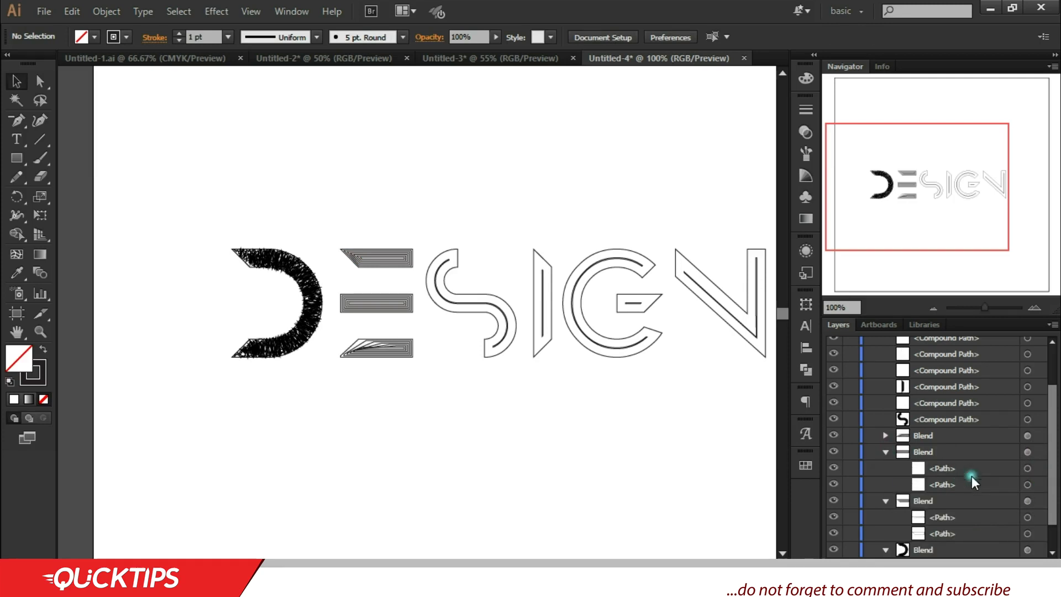
pyautogui.click(884, 436)
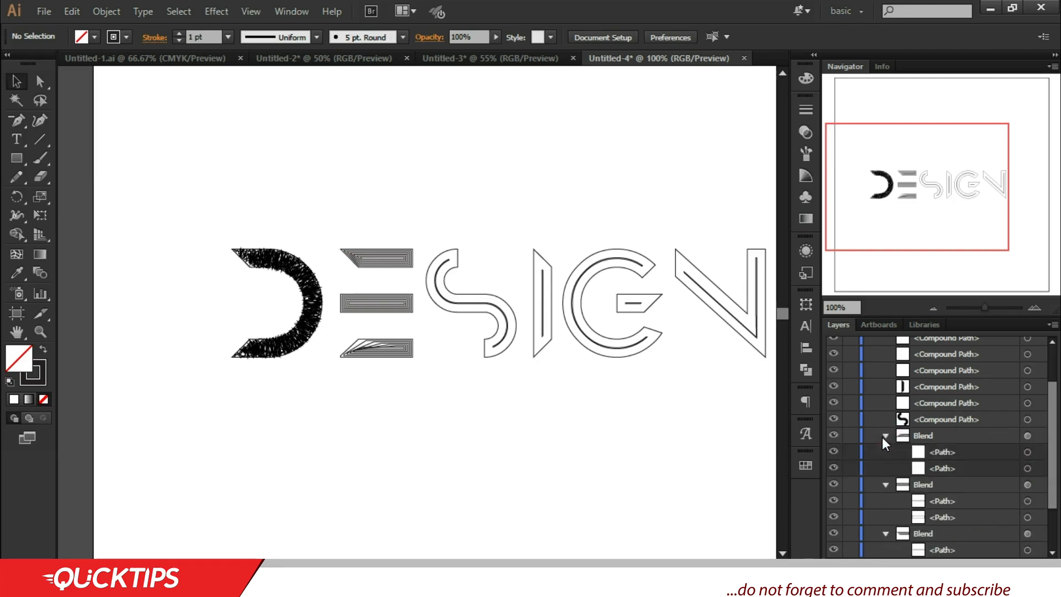
pyautogui.moveTo(1053, 475); pyautogui.dragTo(1055, 513)
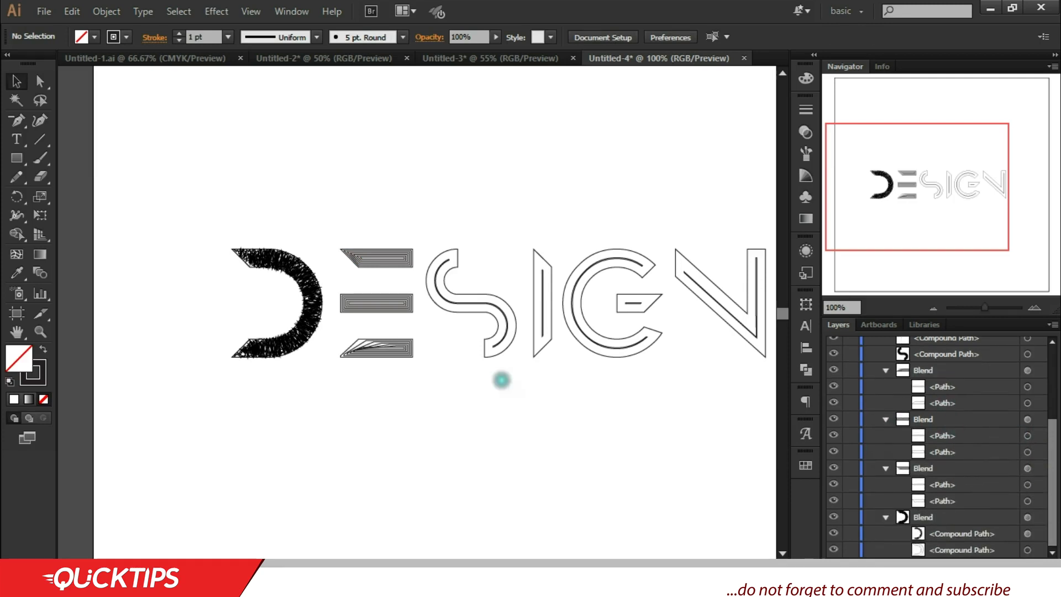
# Start a Roughen effect on the E's three blended bars with the preview enabled.
pyautogui.moveTo(363, 178); pyautogui.dragTo(390, 421)
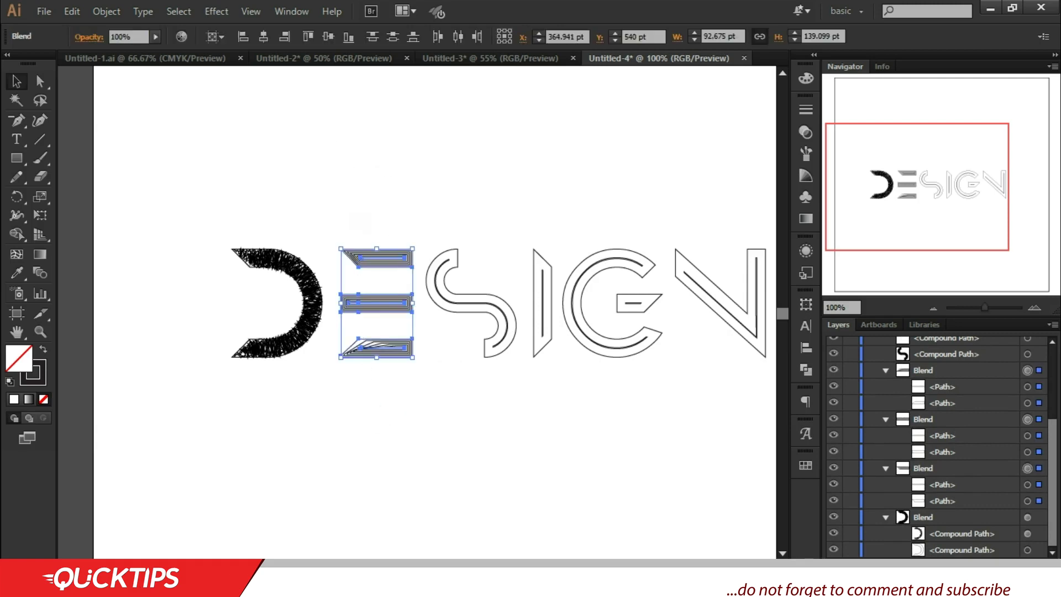
pyautogui.click(222, 10)
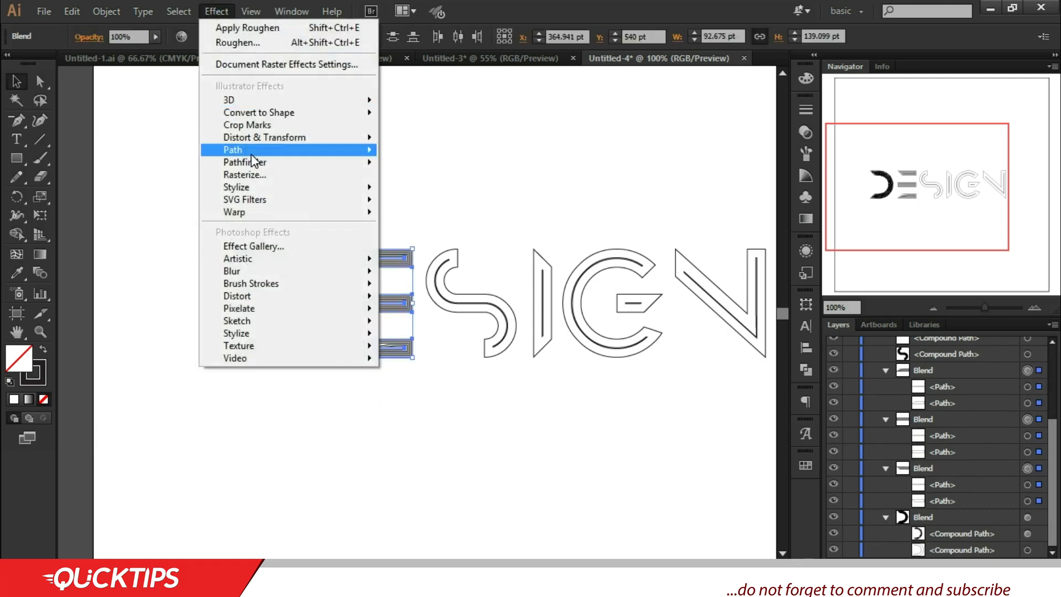
pyautogui.click(251, 144)
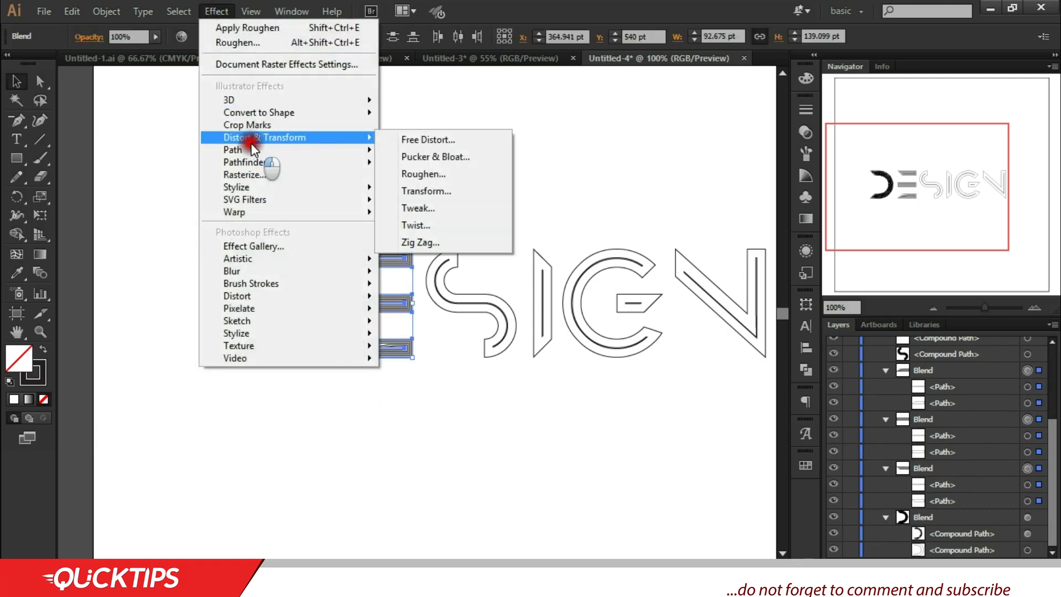
pyautogui.click(409, 175)
pyautogui.click(763, 456)
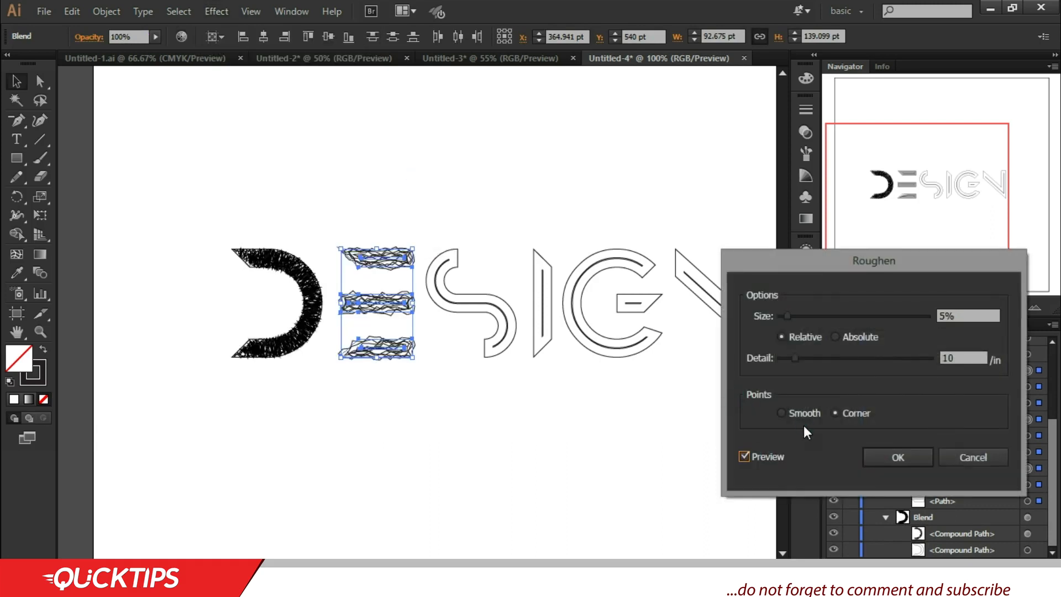
# Set the Roughen size to 3% relative and the detail to 96 per inch.
pyautogui.moveTo(794, 317)
pyautogui.mouseDown()
pyautogui.moveTo(809, 317)
pyautogui.moveTo(790, 317)
pyautogui.mouseUp()
pyautogui.moveTo(790, 358); pyautogui.dragTo(888, 358)
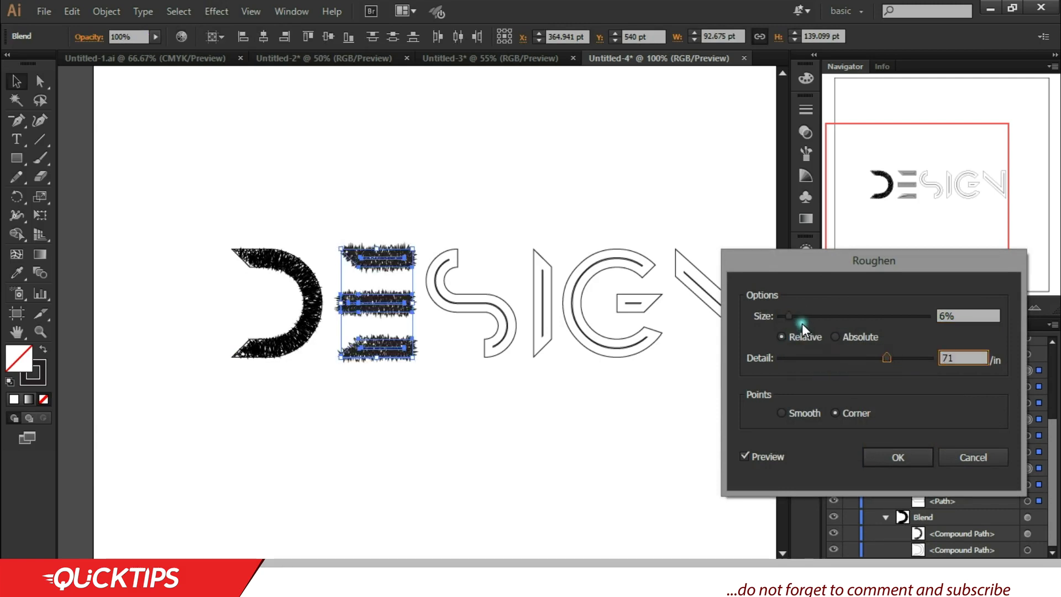
pyautogui.moveTo(788, 316); pyautogui.dragTo(785, 316)
pyautogui.moveTo(887, 358); pyautogui.dragTo(923, 356)
# Try a Roughen size of 1%, restore it to 3%, and set the detail to 90 per inch.
pyautogui.click(965, 313)
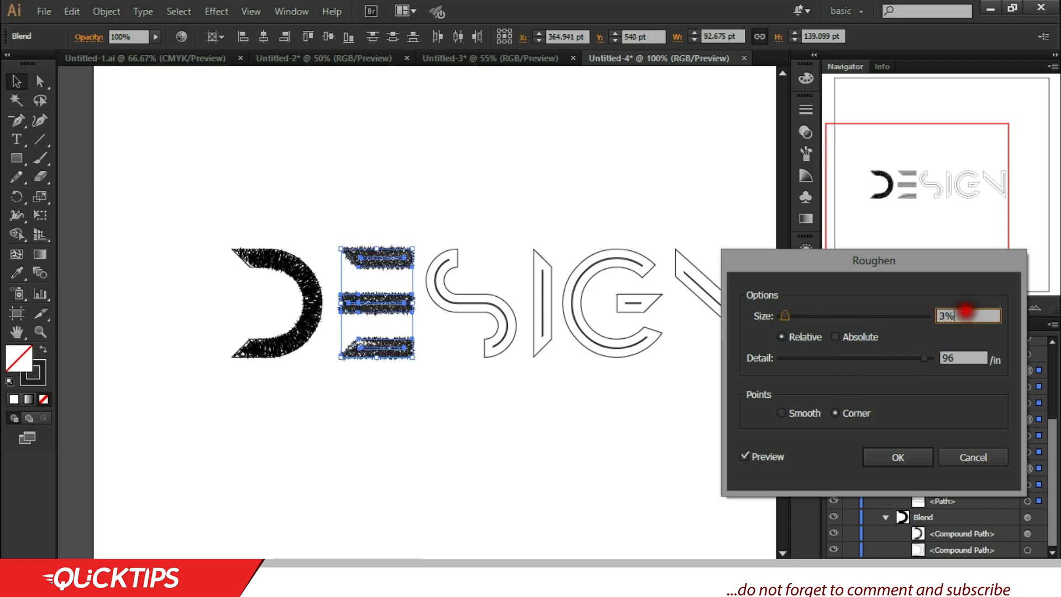
pyautogui.press('Down')
pyautogui.press('Down')
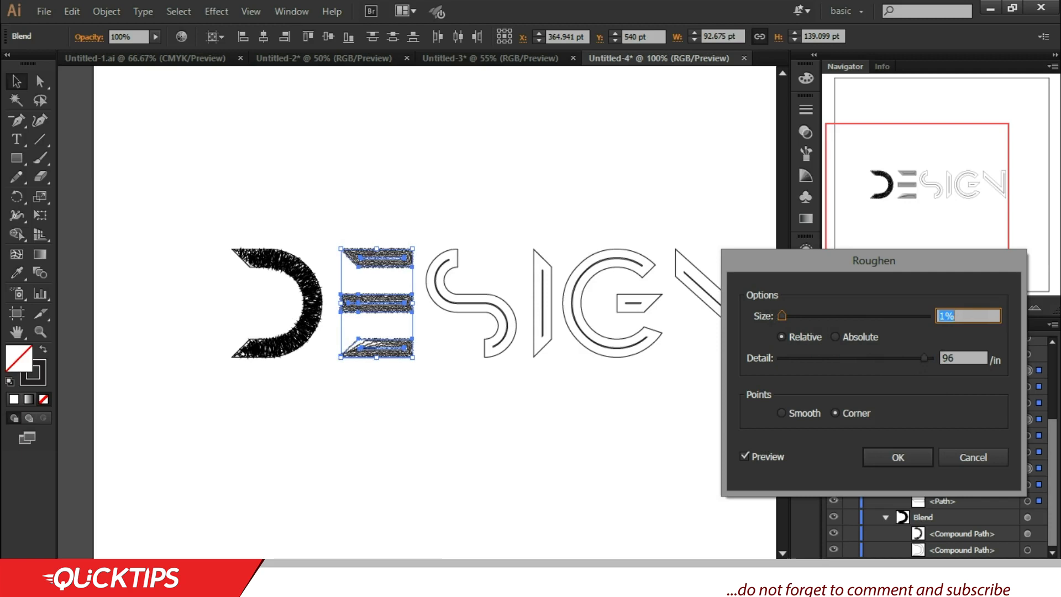
pyautogui.press('Up')
pyautogui.press('Up')
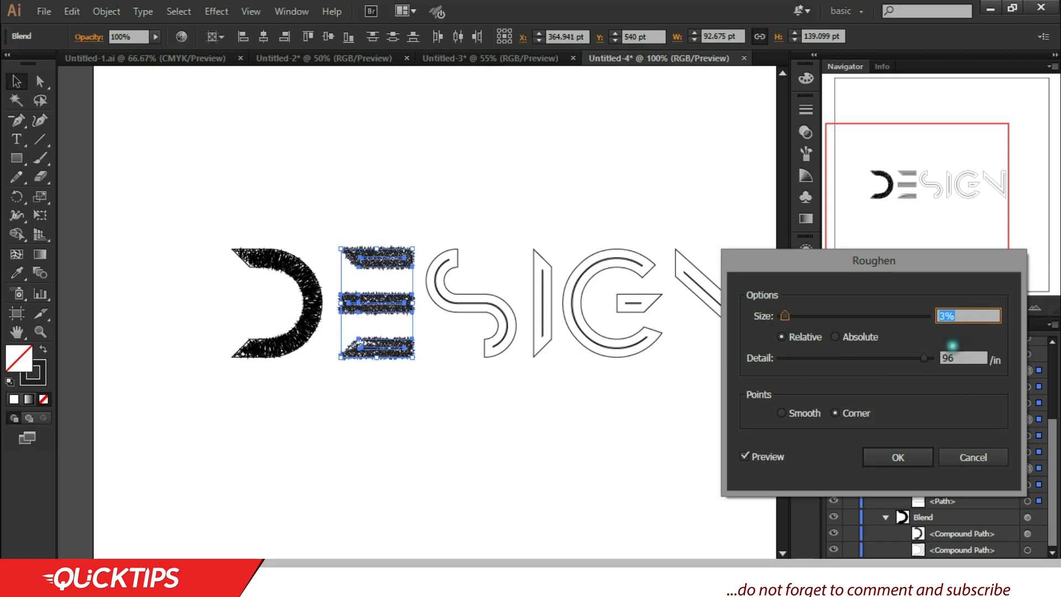
pyautogui.moveTo(927, 357); pyautogui.dragTo(917, 357)
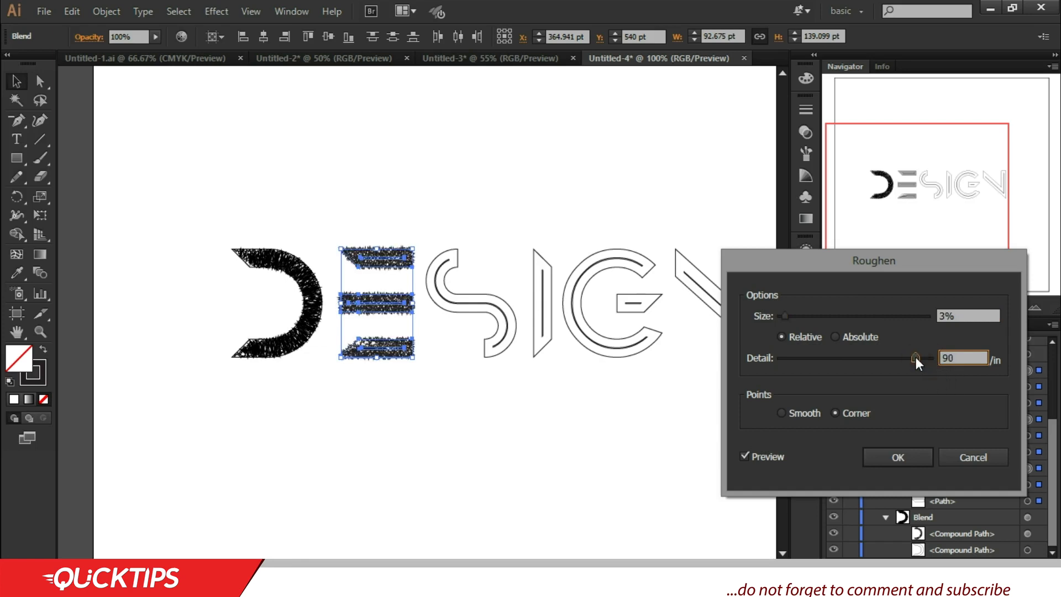
# Try a Roughen size of 10% with a detail of 55 per inch.
pyautogui.hotkey('shift', 'Tab')
pyautogui.write('10')
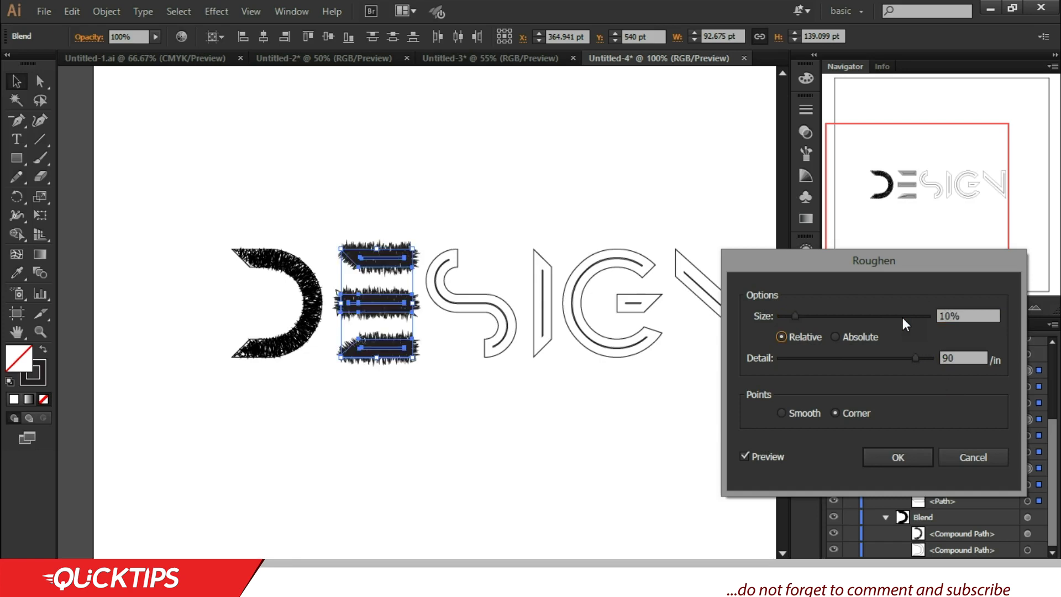
pyautogui.press('Tab')
pyautogui.press('Tab')
pyautogui.doubleClick(961, 358)
pyautogui.write('55')
pyautogui.press('Tab')
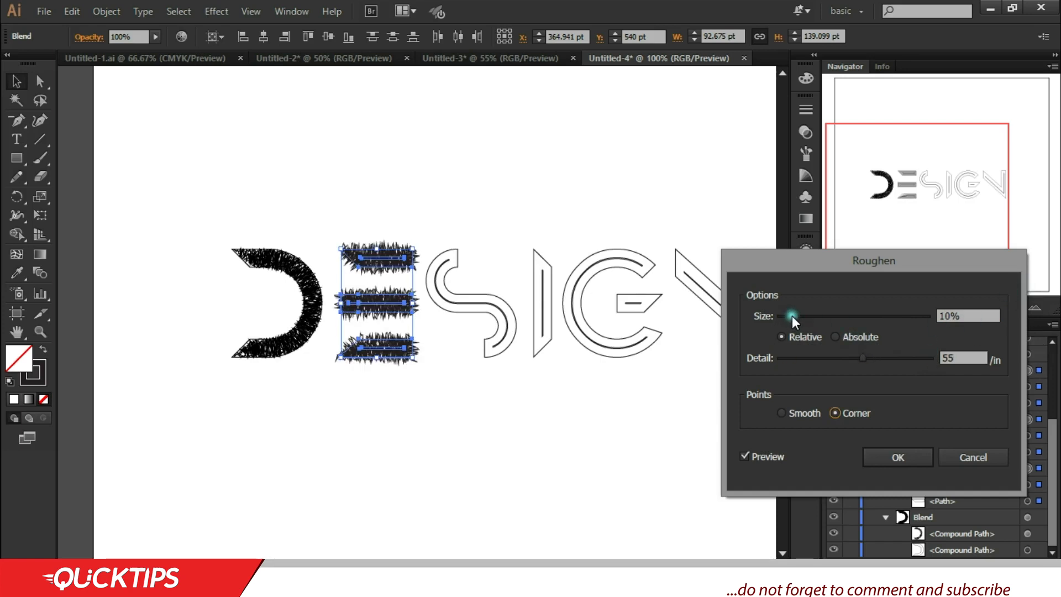
# Set the Roughen size to 4% relative and the detail to 81 per inch, and apply the effect to the E's bars.
pyautogui.moveTo(792, 316); pyautogui.dragTo(785, 316)
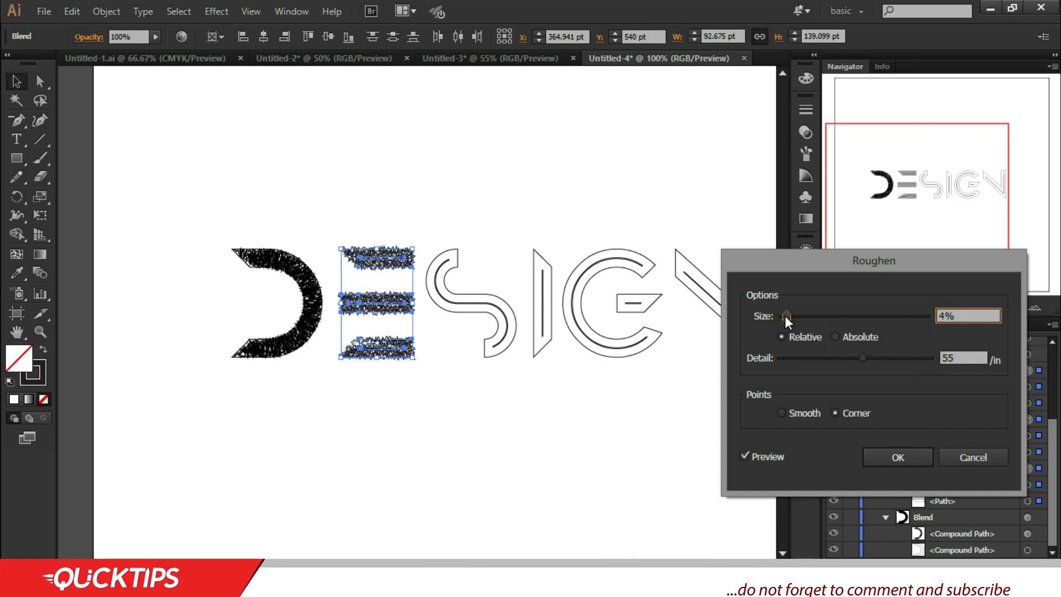
pyautogui.moveTo(863, 358); pyautogui.dragTo(904, 358)
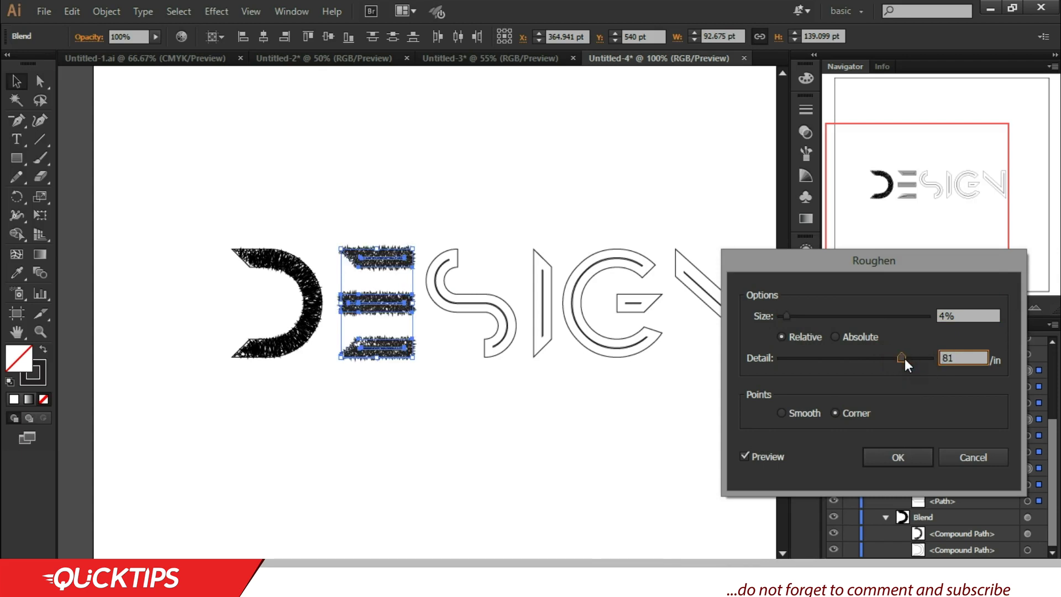
pyautogui.click(904, 458)
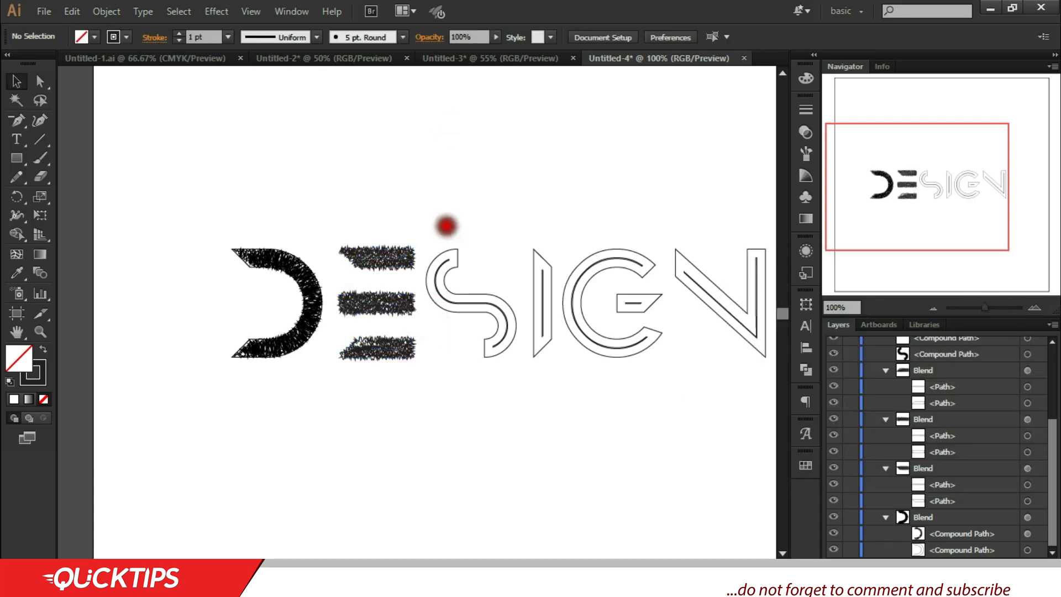
# Select the S's outer and inner outlines and set the blend options to 5 specified steps.
pyautogui.moveTo(440, 221); pyautogui.dragTo(499, 372)
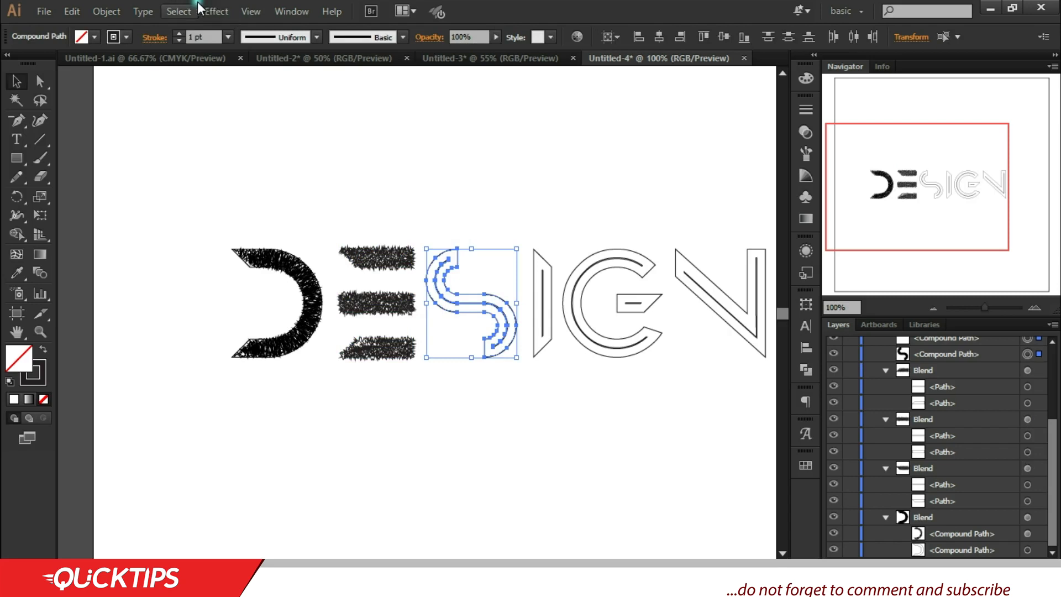
pyautogui.click(179, 11)
pyautogui.click(179, 11)
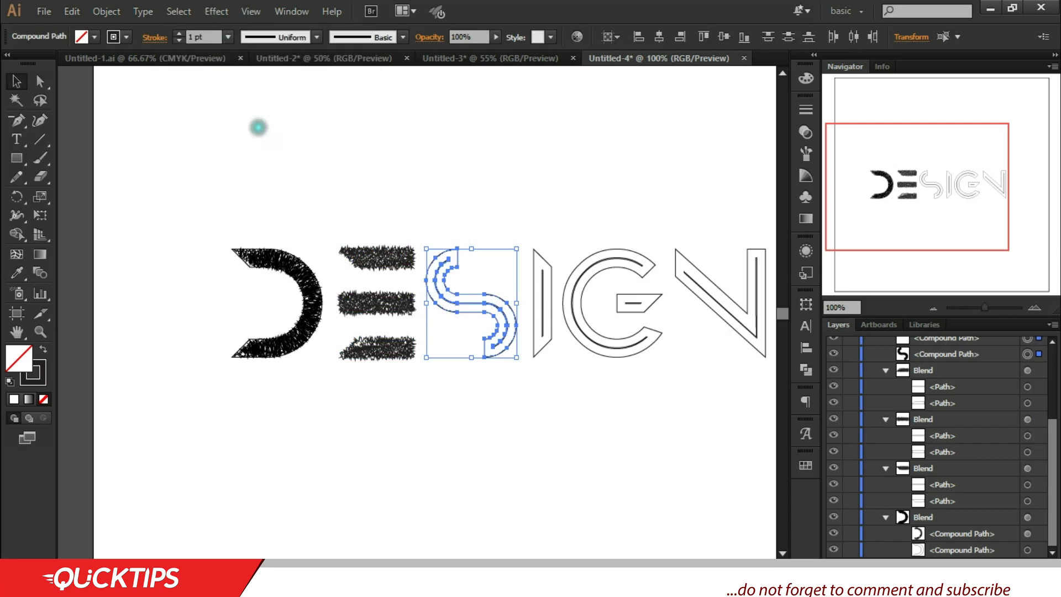
pyautogui.click(216, 11)
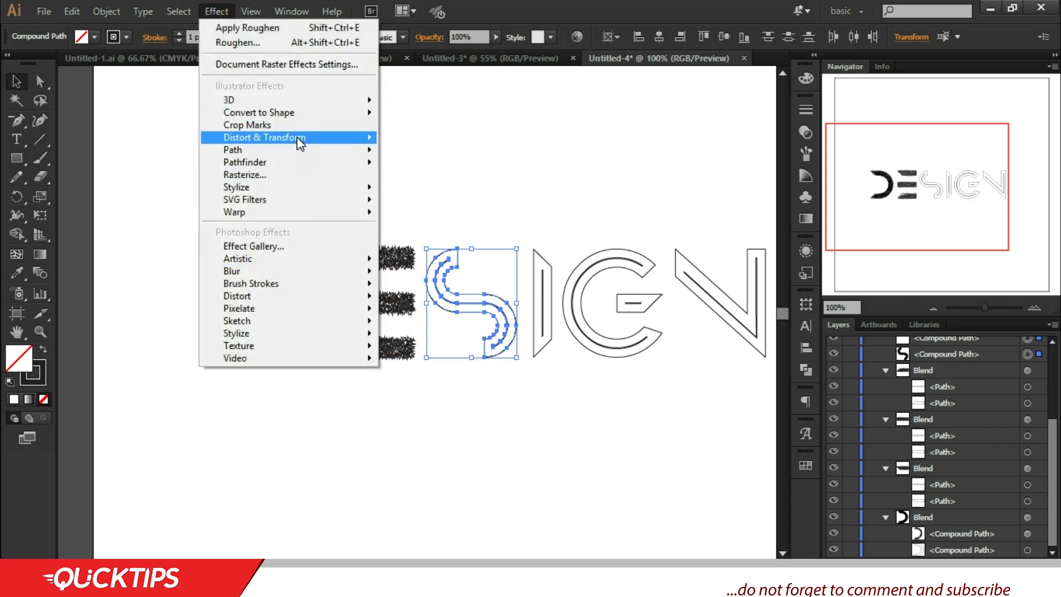
pyautogui.moveTo(297, 138)
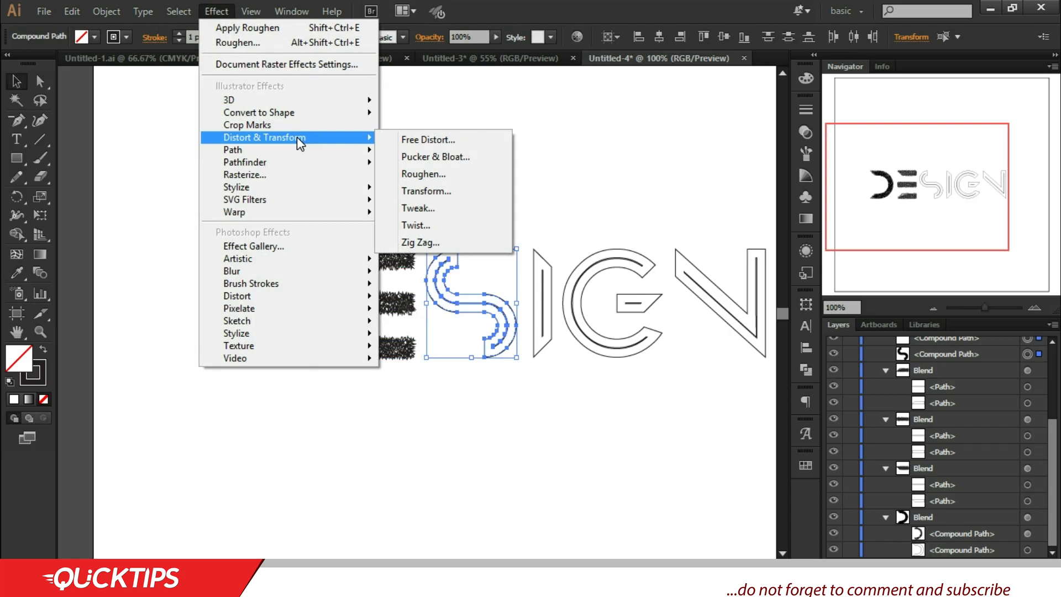
pyautogui.click(634, 3)
pyautogui.click(106, 11)
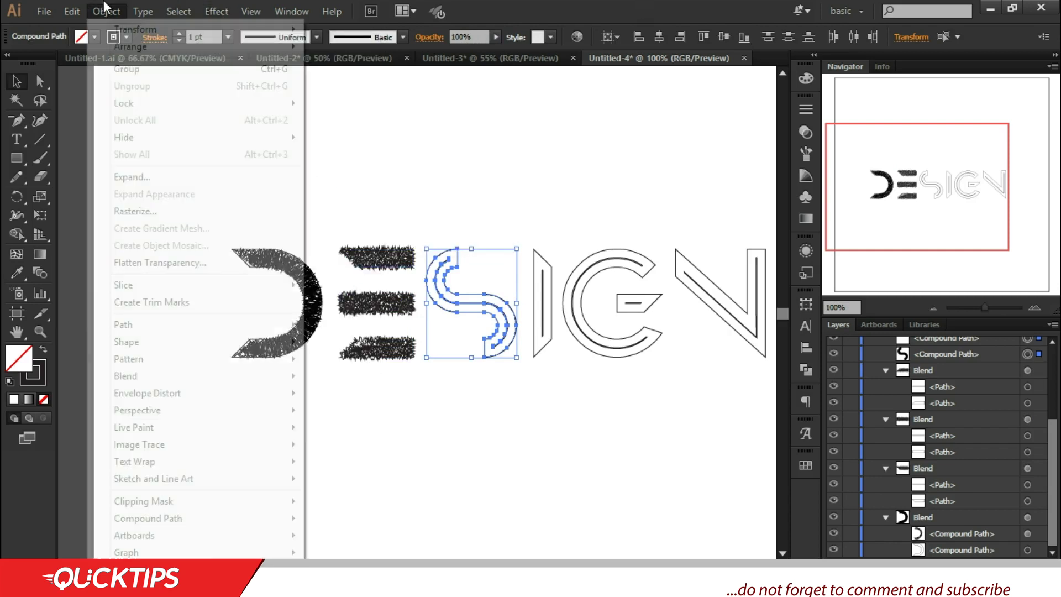
pyautogui.click(140, 373)
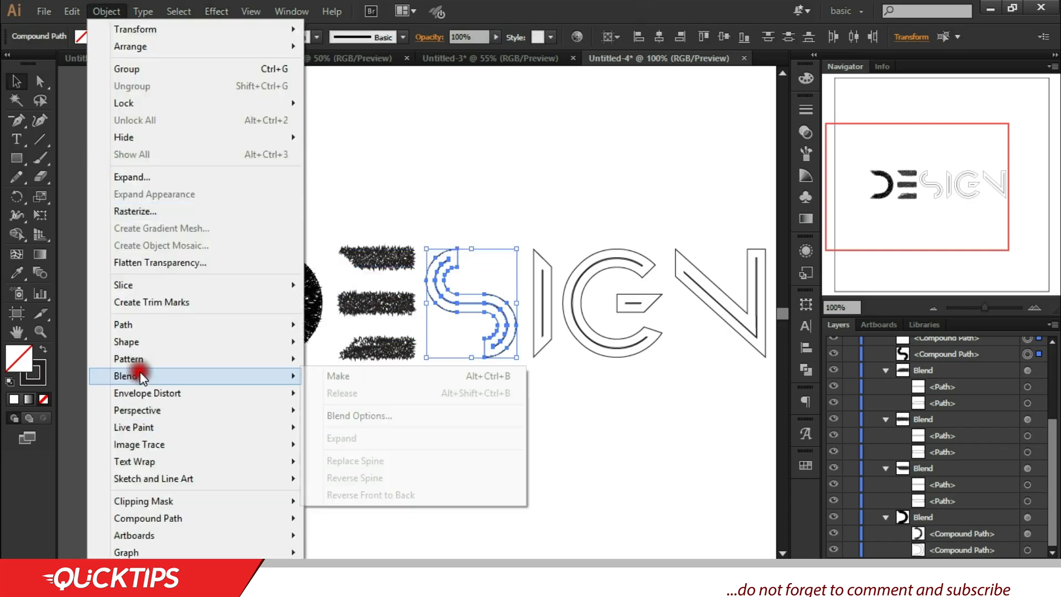
pyautogui.click(363, 417)
pyautogui.click(875, 253)
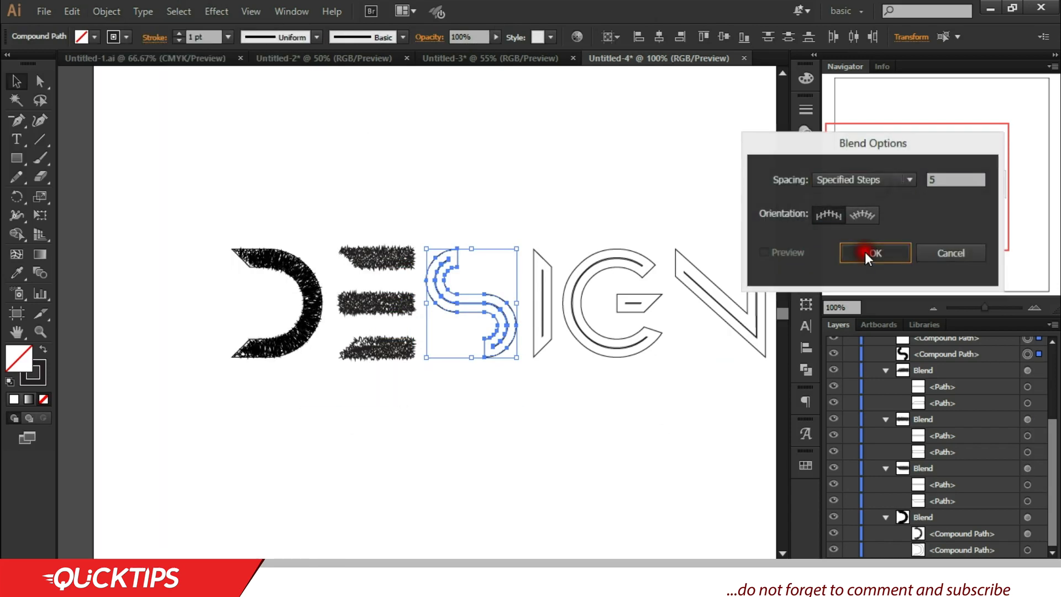
# Blend the S's outer outline with its inner one, and do the same for the I.
pyautogui.click(107, 11)
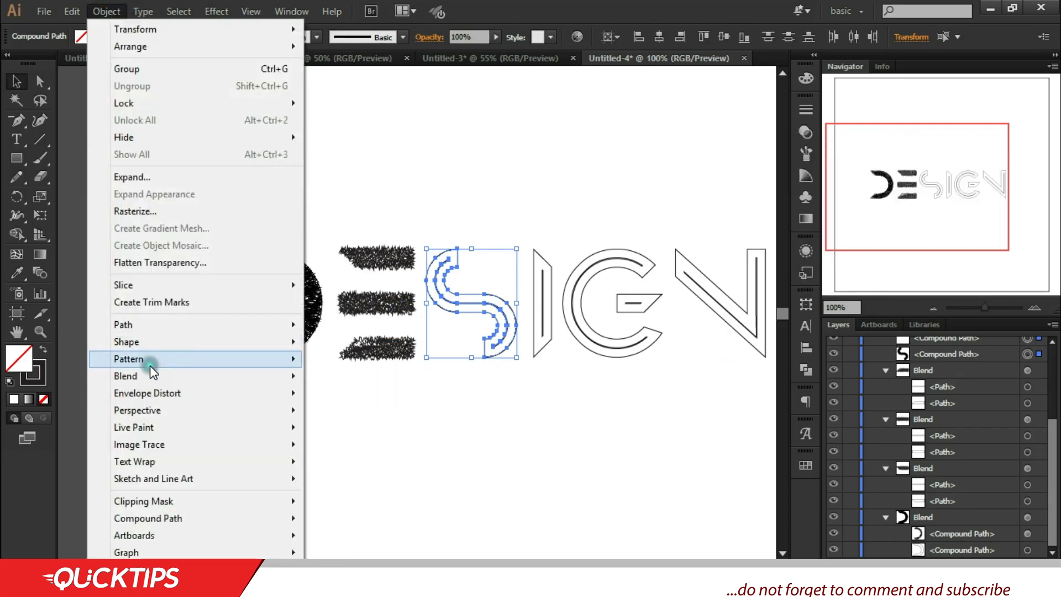
pyautogui.click(330, 376)
pyautogui.click(273, 377)
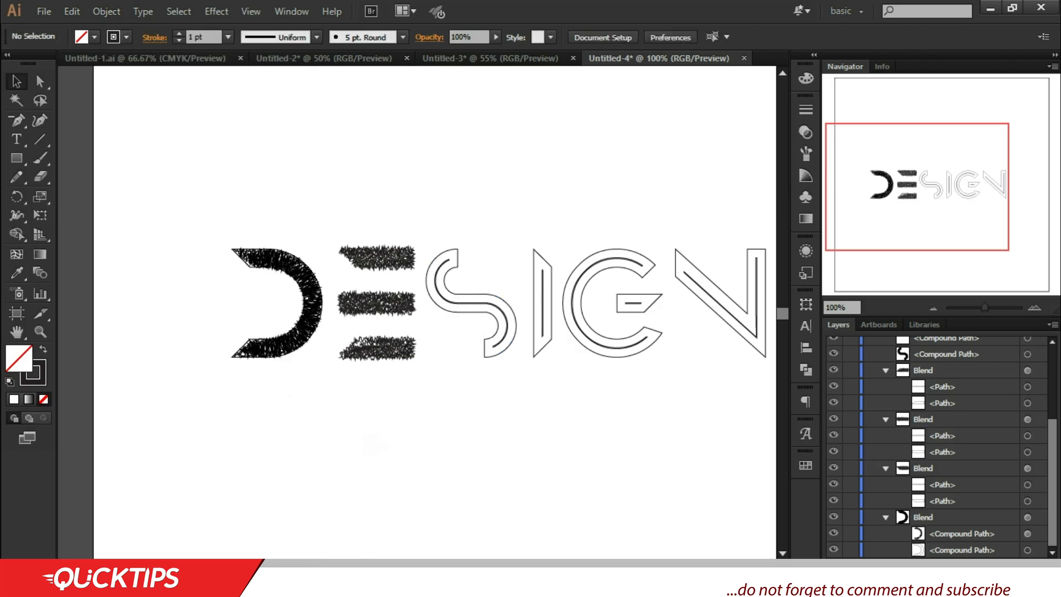
pyautogui.moveTo(452, 191); pyautogui.dragTo(483, 441)
pyautogui.hotkey('alt', 'ctrl', 'b')
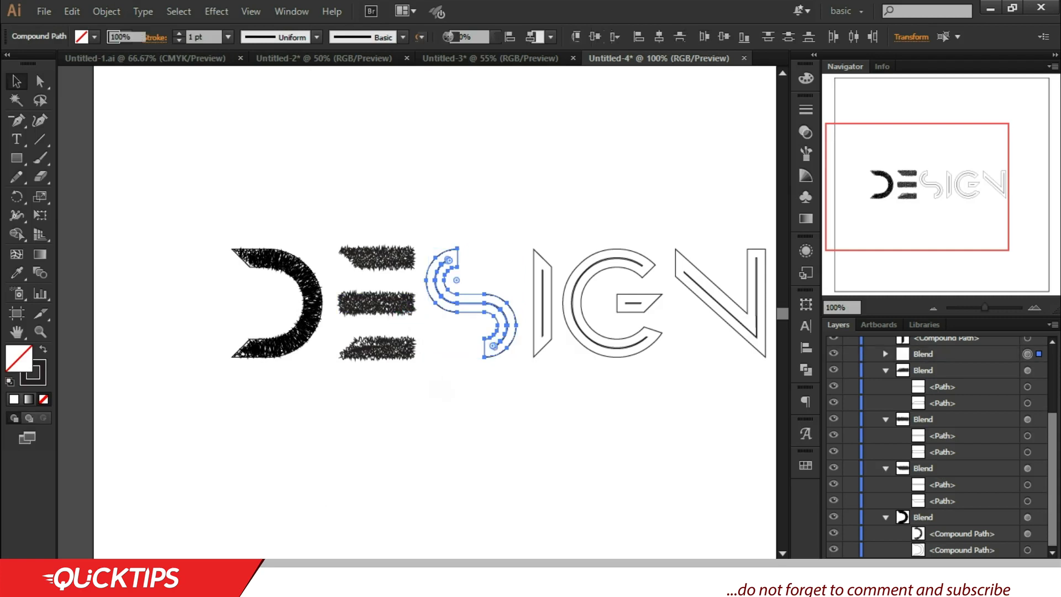
pyautogui.moveTo(538, 224); pyautogui.dragTo(550, 365)
pyautogui.hotkey('alt', 'ctrl', 'b')
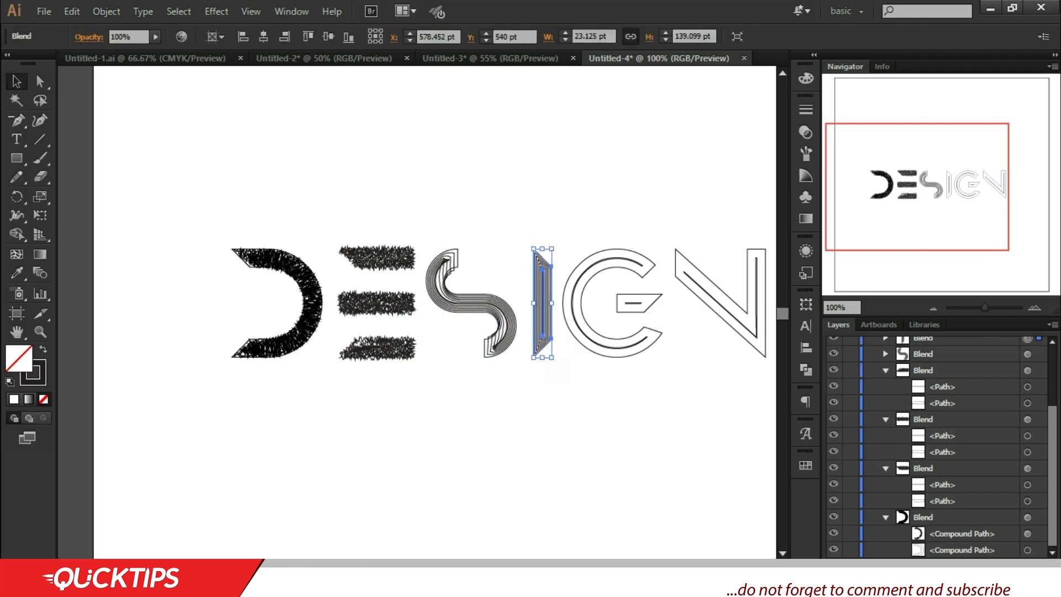
# Select the G's outer and inner outlines and collapse all expanded Blend entries in the layer list.
pyautogui.moveTo(612, 223); pyautogui.dragTo(635, 403)
pyautogui.click(611, 426)
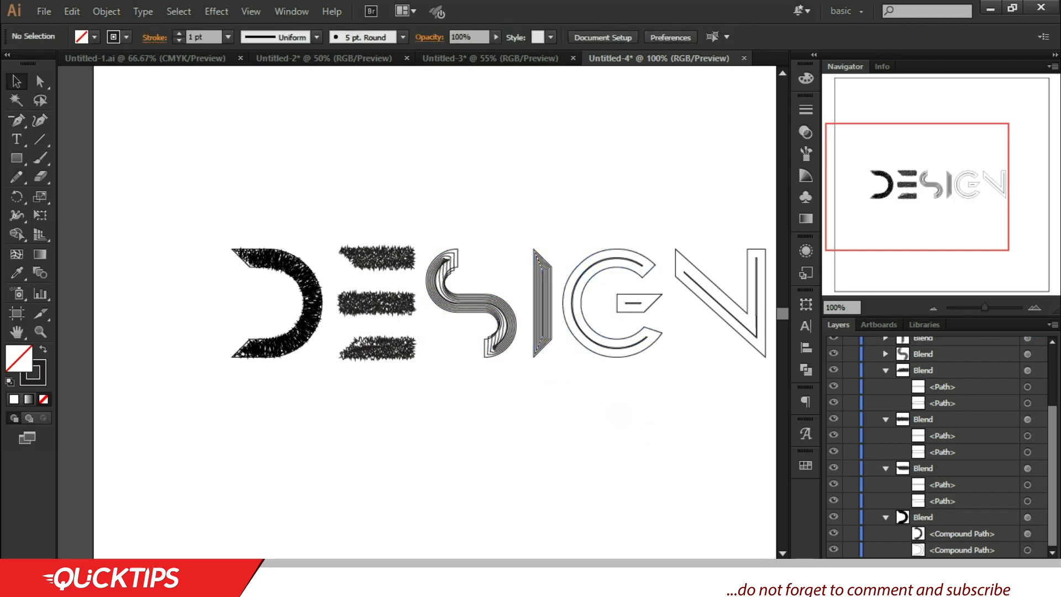
pyautogui.moveTo(606, 232); pyautogui.dragTo(580, 367)
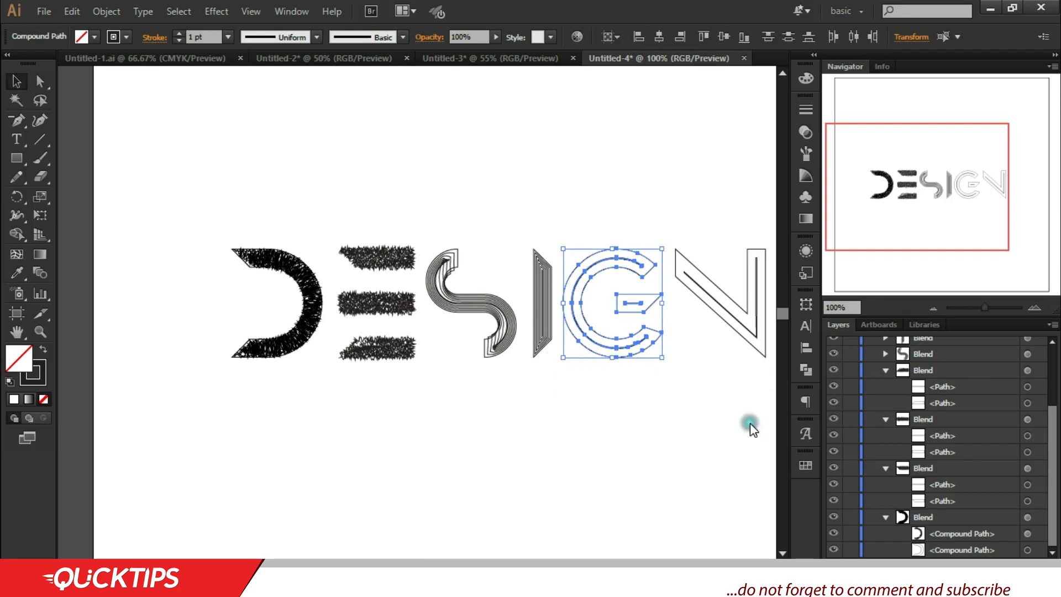
pyautogui.moveTo(666, 577)
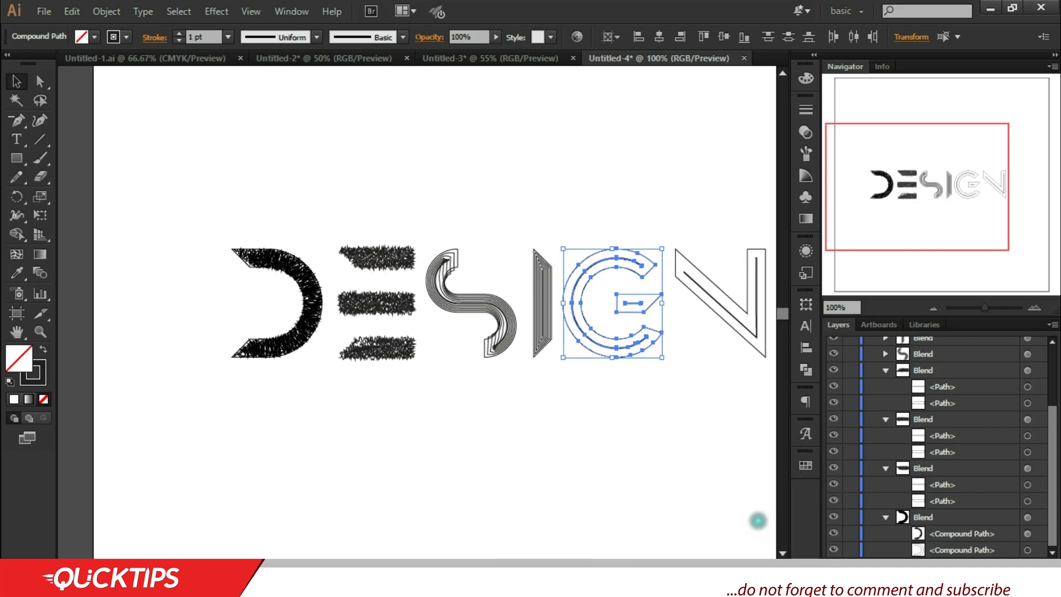
pyautogui.click(767, 563)
pyautogui.hscroll(5, 765, 556)
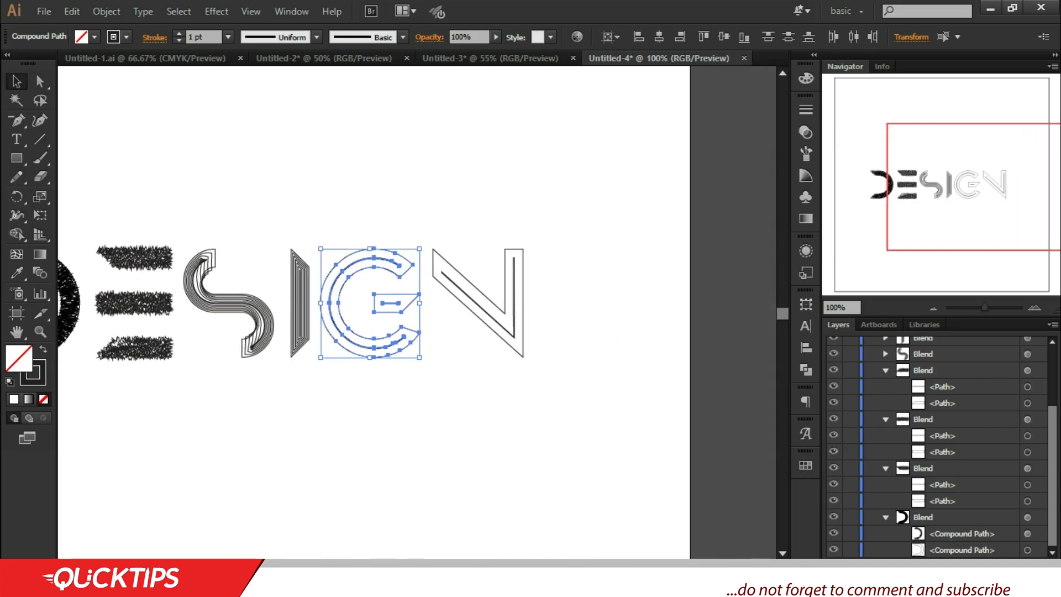
pyautogui.click(885, 420)
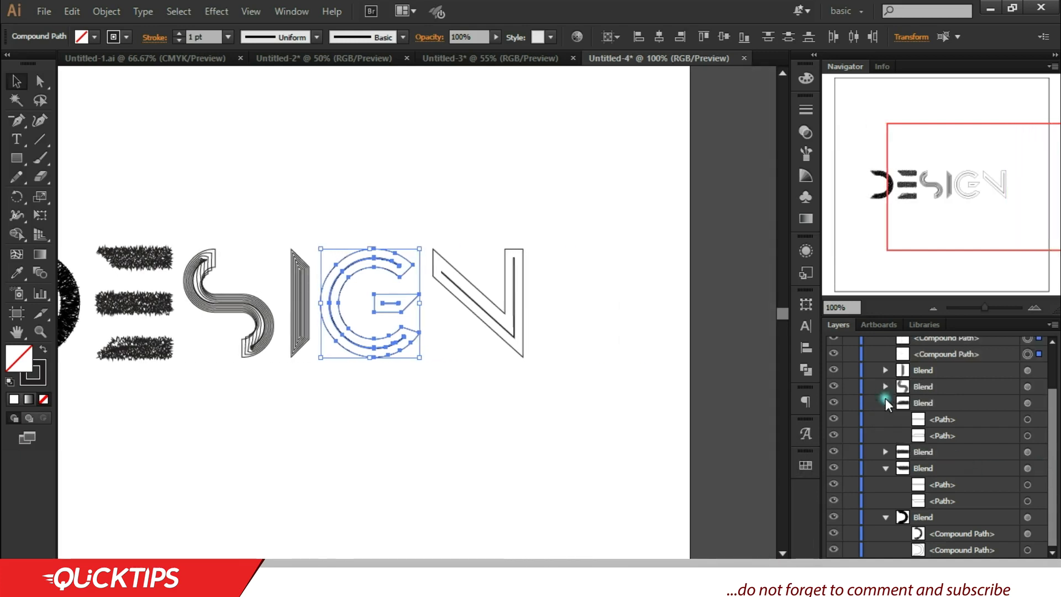
pyautogui.click(887, 404)
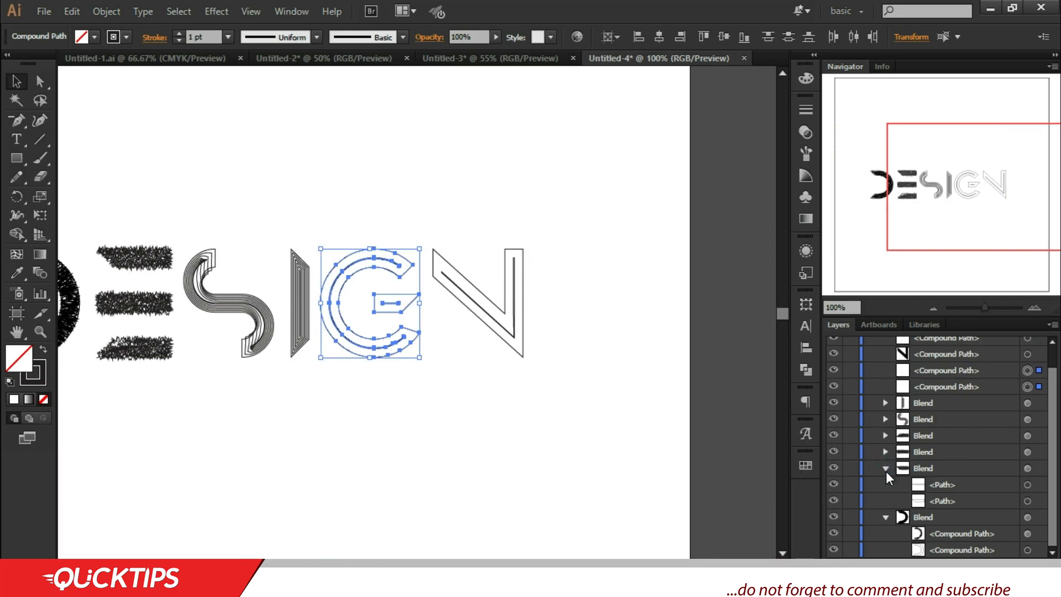
pyautogui.click(886, 469)
pyautogui.click(886, 509)
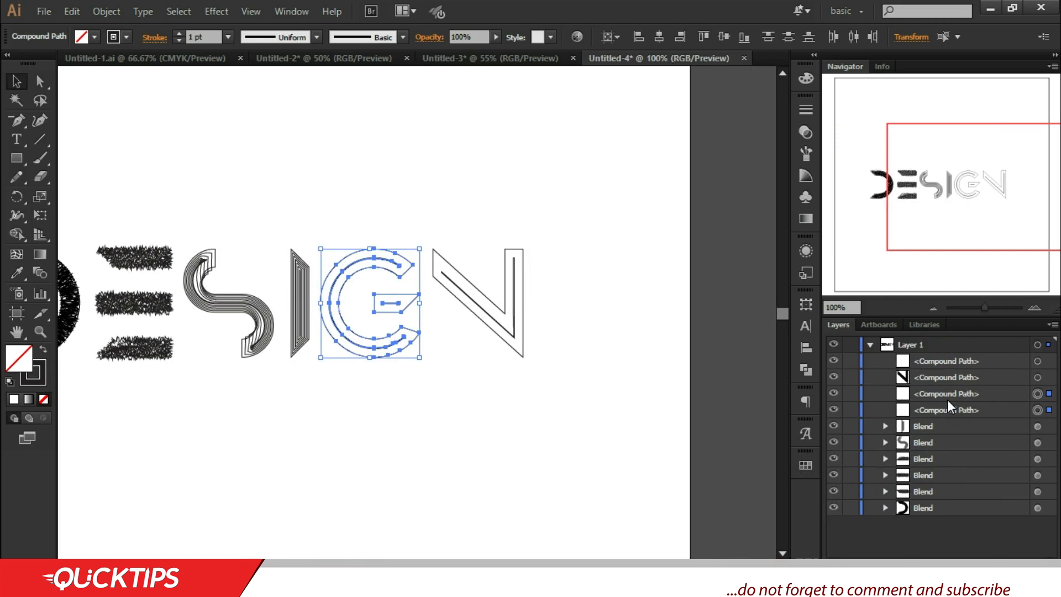
# Release the G's compound paths into separate paths and clear the selection.
pyautogui.click(105, 12)
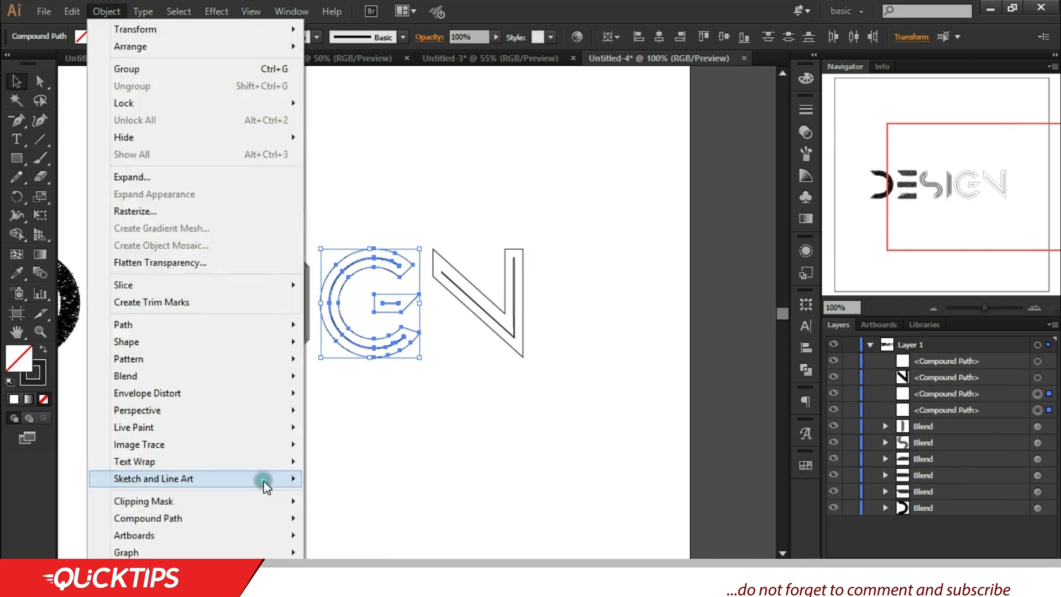
pyautogui.click(326, 533)
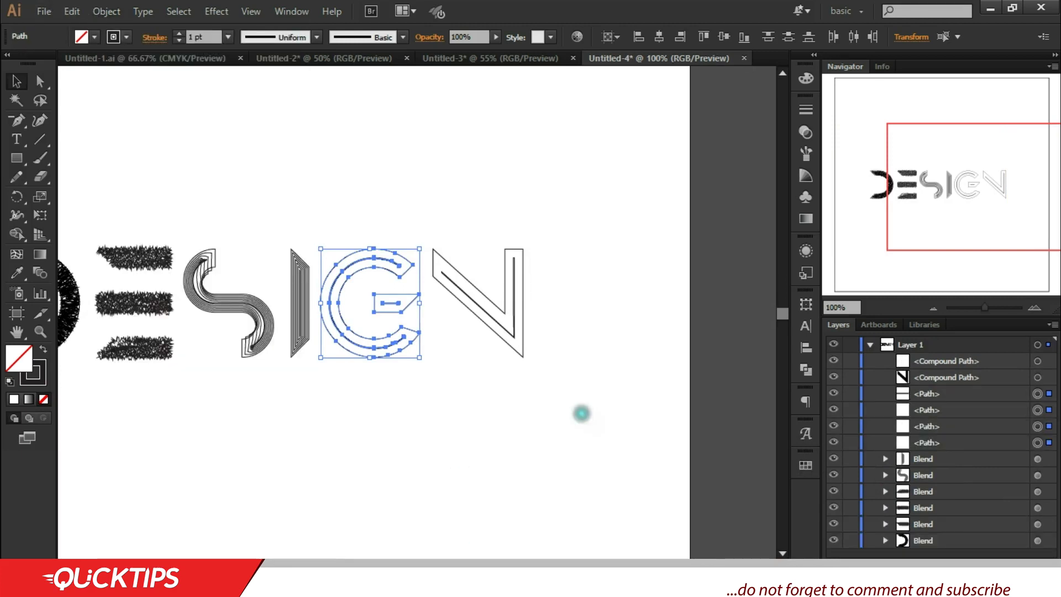
pyautogui.click(582, 413)
# Blend the outer and inner outlines of the G's curved stroke, and separately those of its crossbar.
pyautogui.moveTo(424, 390); pyautogui.dragTo(373, 328)
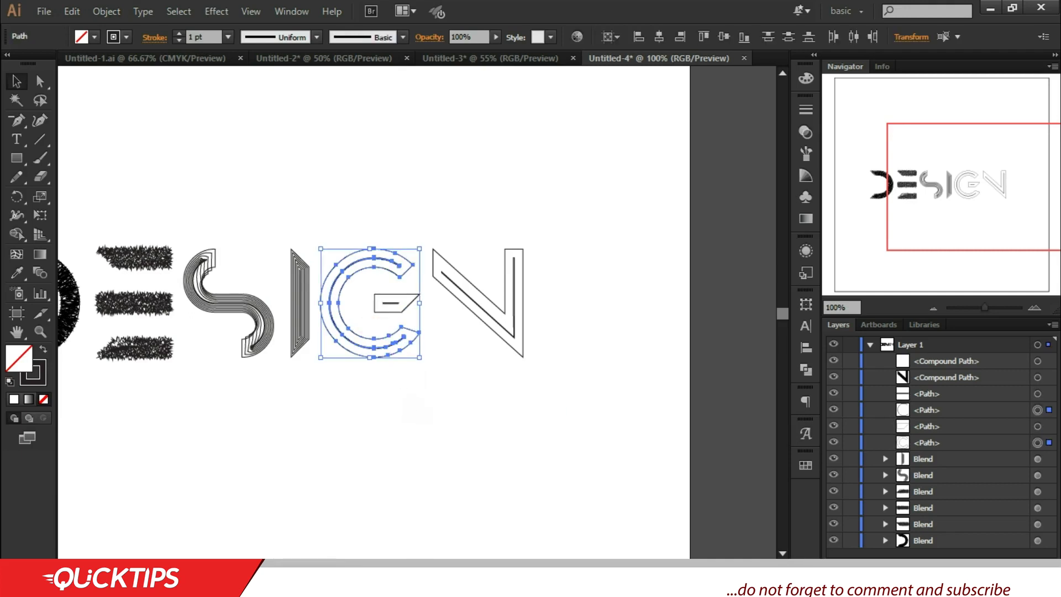
pyautogui.hotkey('ctrl', 'alt', 'b')
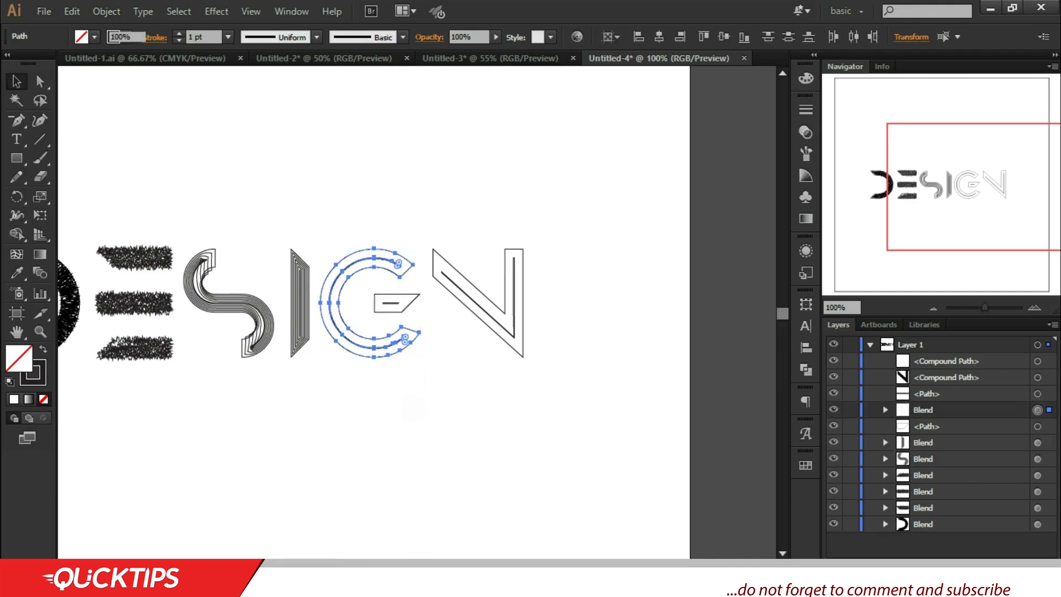
pyautogui.moveTo(381, 282); pyautogui.dragTo(392, 320)
pyautogui.hotkey('ctrl', 'alt', 'b')
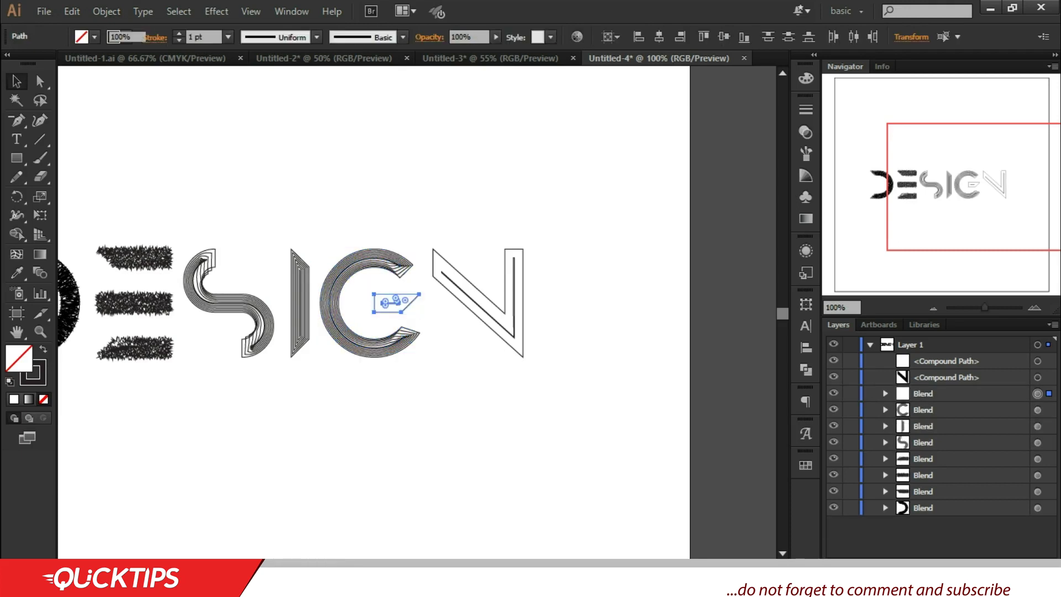
# Blend the N's outer and inner outlines and deselect the result.
pyautogui.moveTo(455, 234); pyautogui.dragTo(553, 366)
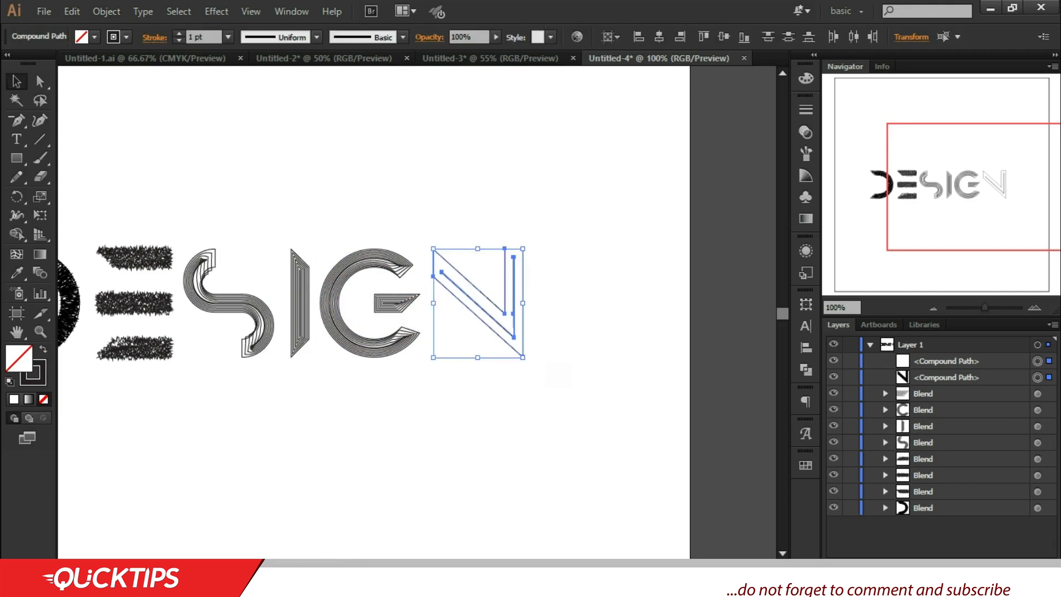
pyautogui.hotkey('ctrl', 'alt', 'b')
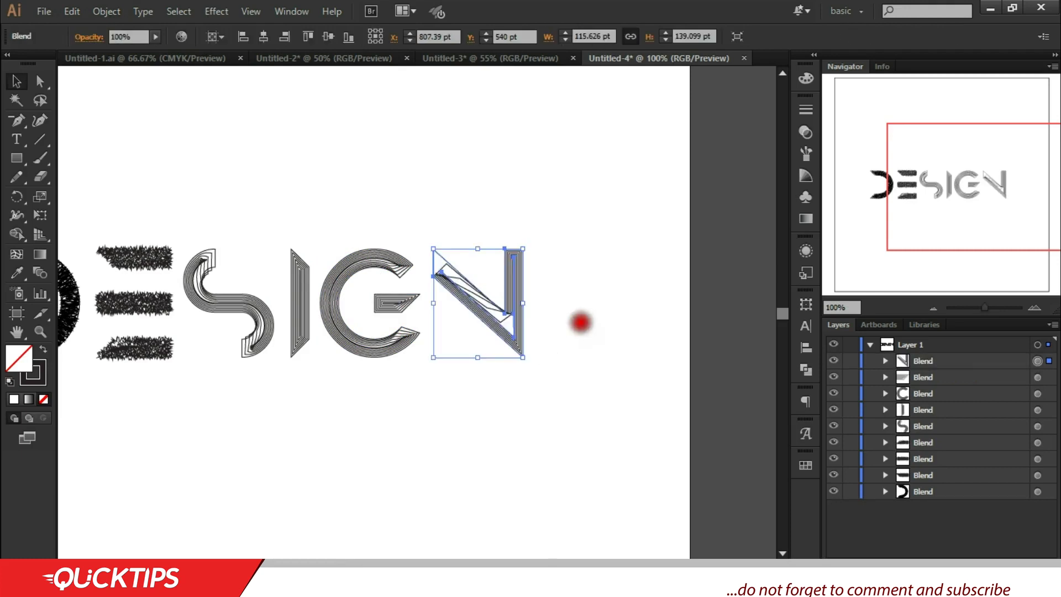
pyautogui.click(592, 336)
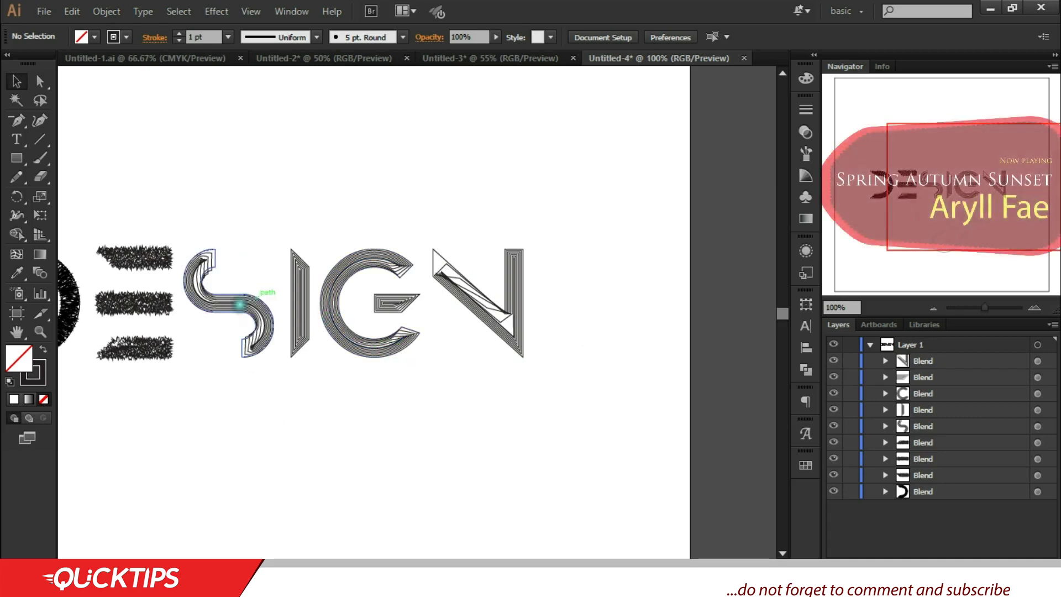
# Select the blends of the letters S, I, G and N and open the Roughen effect with preview enabled.
pyautogui.moveTo(215, 240); pyautogui.dragTo(272, 407)
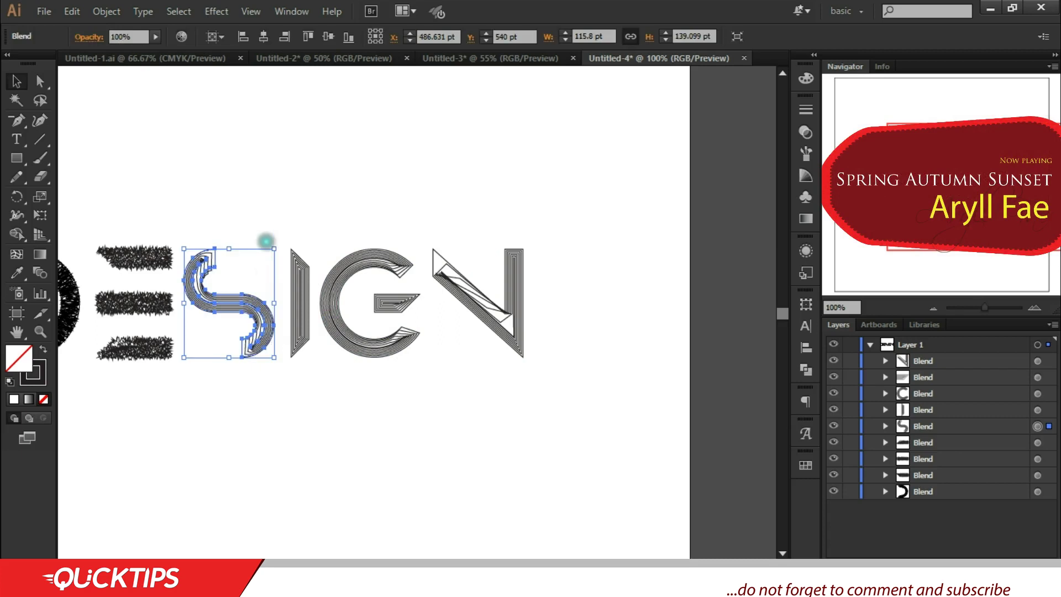
pyautogui.moveTo(257, 197); pyautogui.dragTo(568, 404)
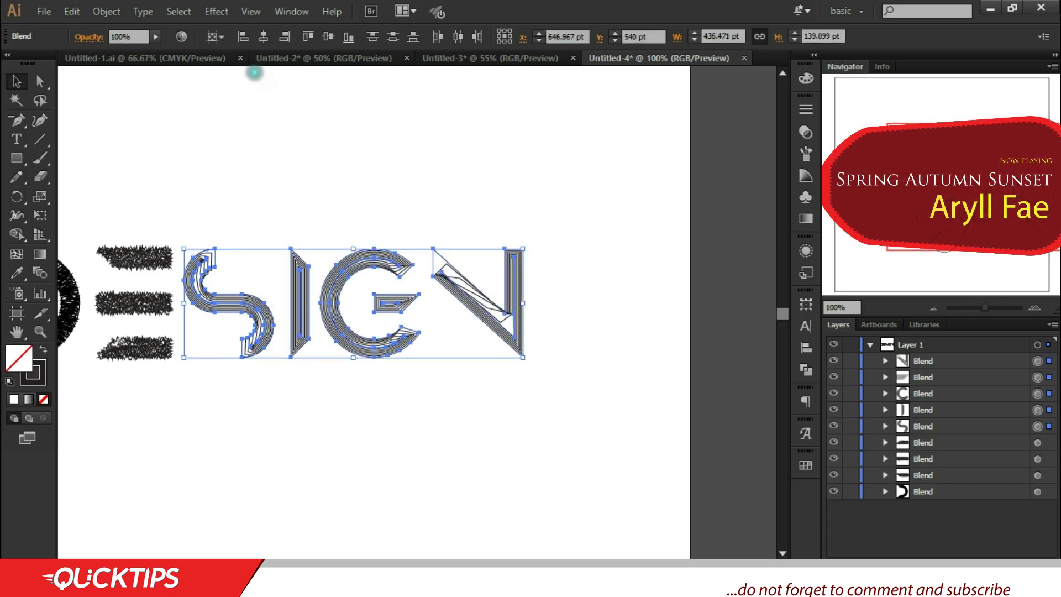
pyautogui.click(229, 12)
pyautogui.moveTo(343, 139)
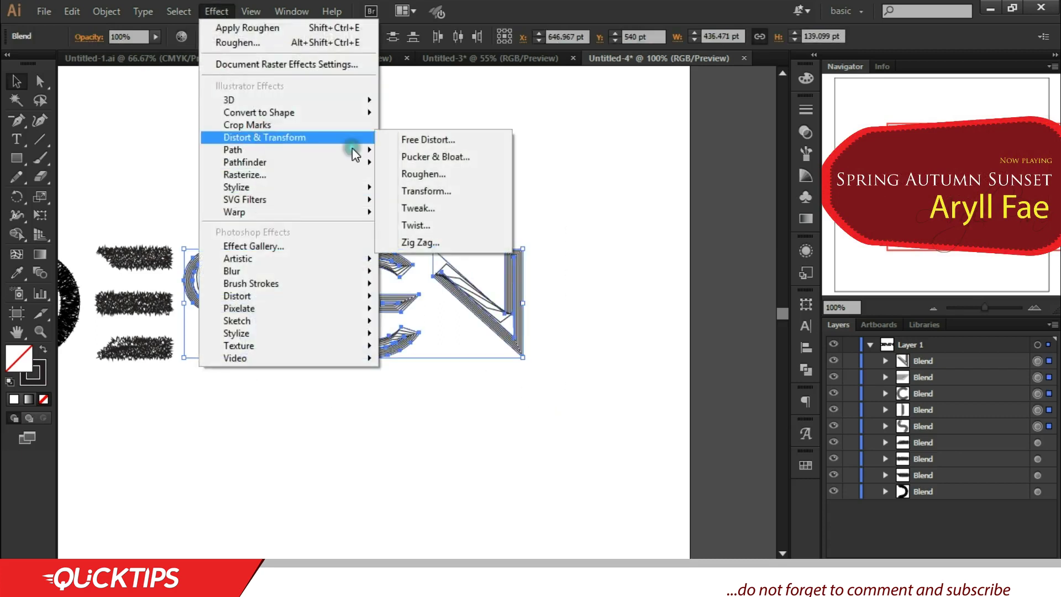
pyautogui.click(417, 180)
pyautogui.click(744, 456)
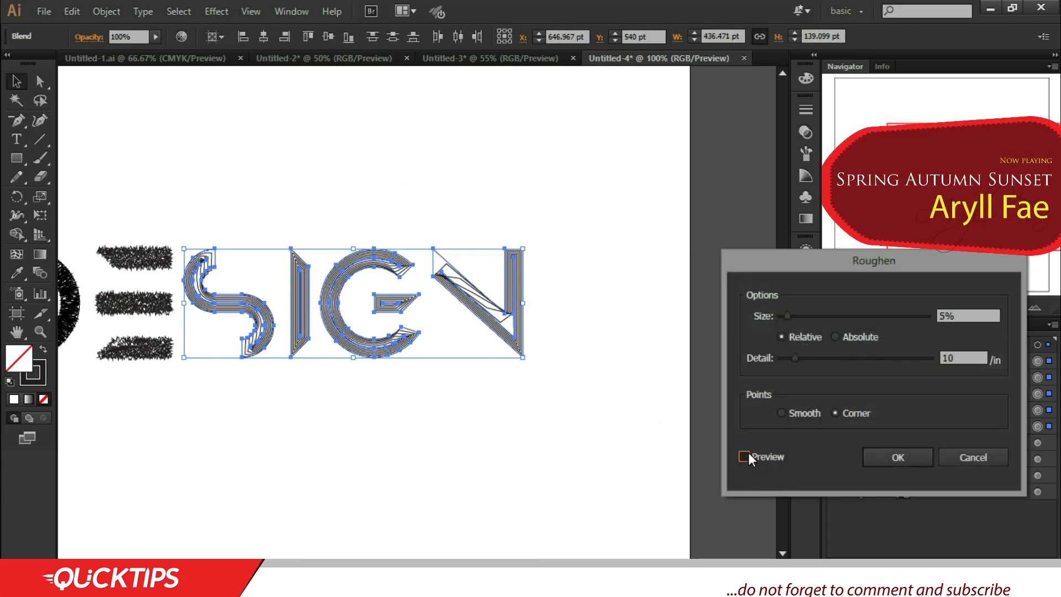
# Try a Roughen size of 10% on the selected letters with detail values of 58 and 45 per inch.
pyautogui.moveTo(795, 358); pyautogui.dragTo(868, 357)
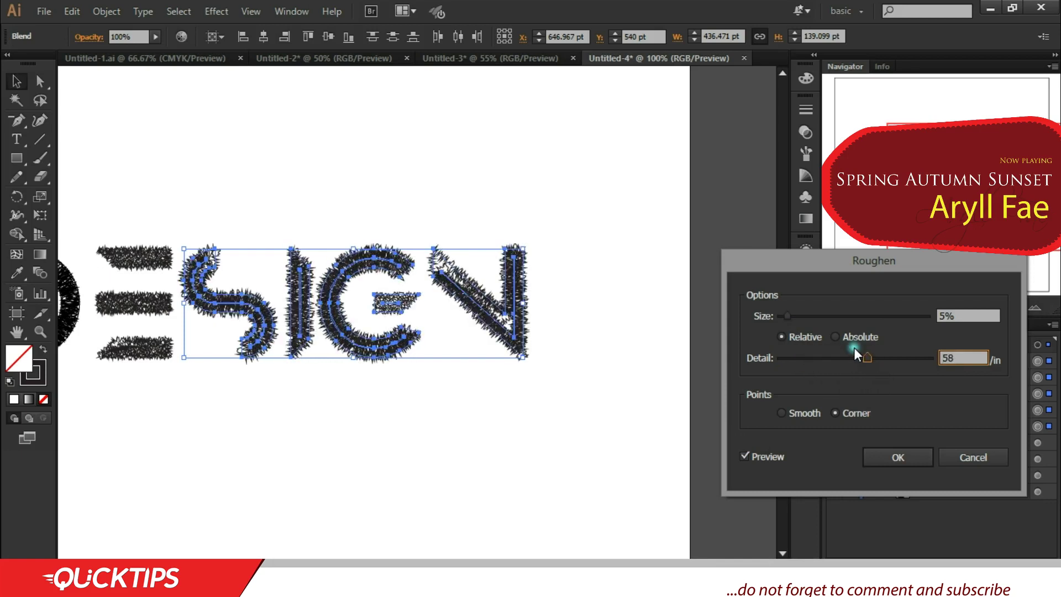
pyautogui.moveTo(792, 317); pyautogui.dragTo(795, 316)
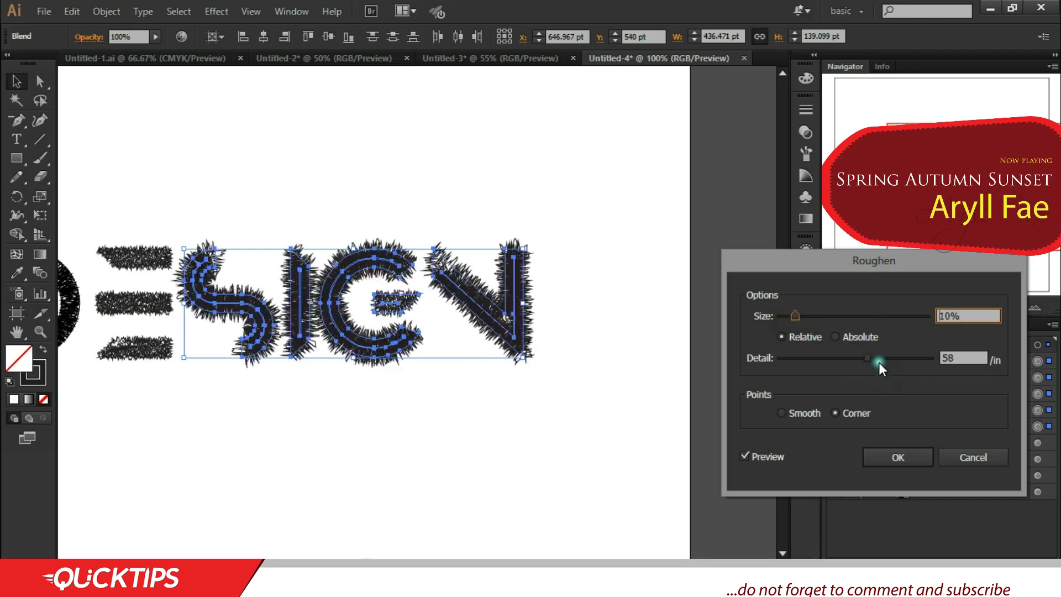
pyautogui.moveTo(868, 357)
pyautogui.mouseDown()
pyautogui.moveTo(890, 366)
pyautogui.moveTo(804, 354)
pyautogui.moveTo(847, 356)
pyautogui.mouseUp()
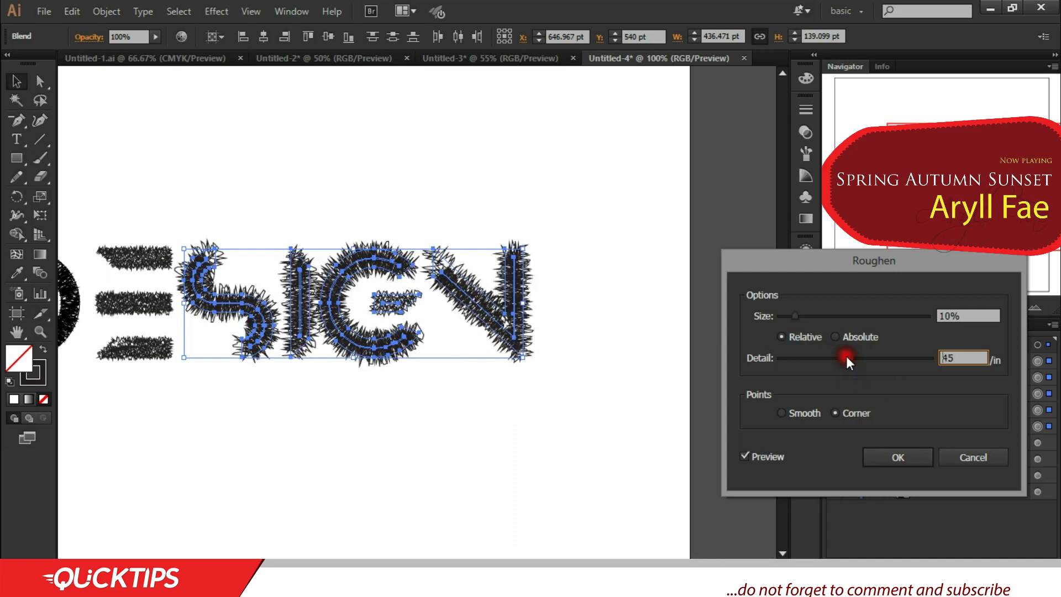
# Apply Roughen to S, I, G and N with 3% relative size, detail 89 per inch and corner points, and deselect.
pyautogui.click(785, 314)
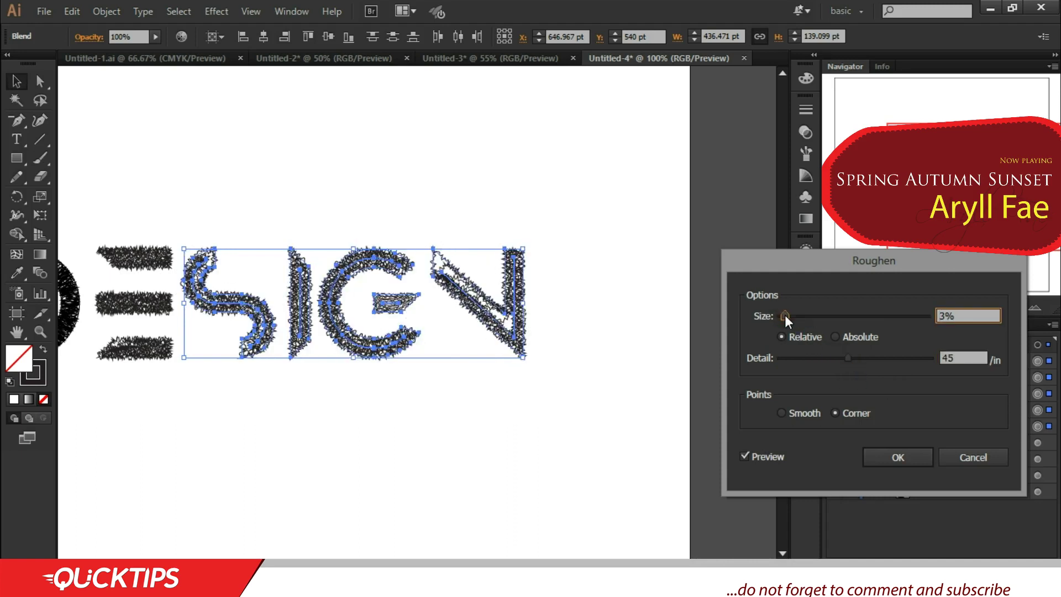
pyautogui.moveTo(848, 358); pyautogui.dragTo(916, 358)
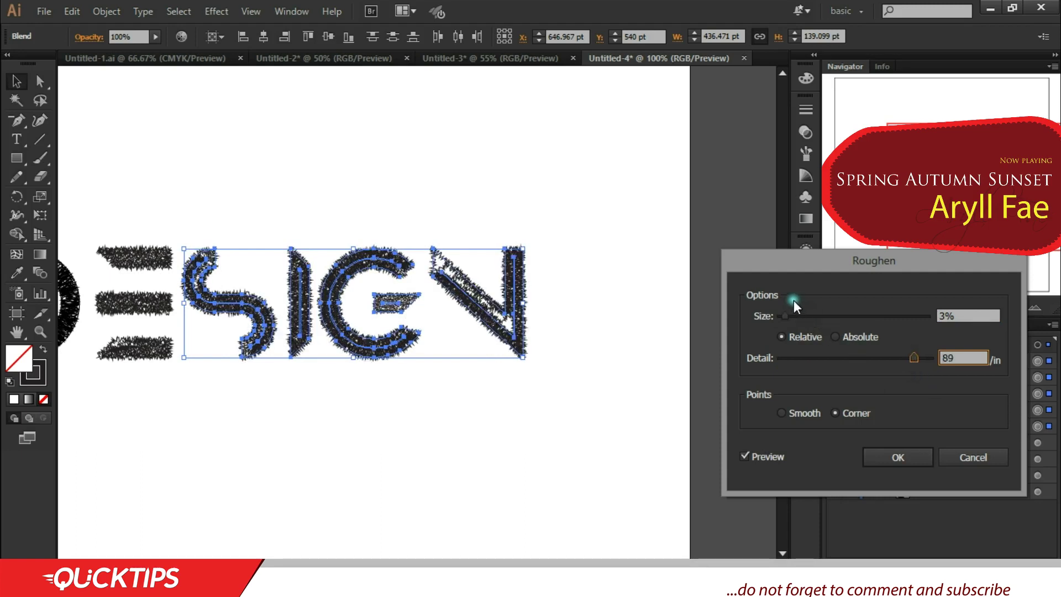
pyautogui.moveTo(785, 315); pyautogui.dragTo(787, 314)
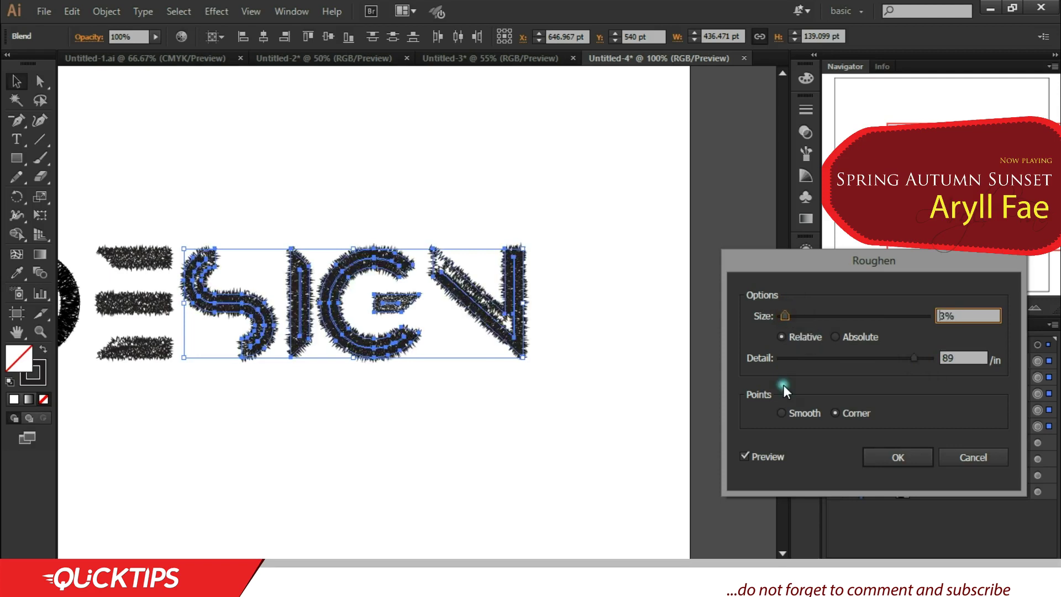
pyautogui.click(783, 410)
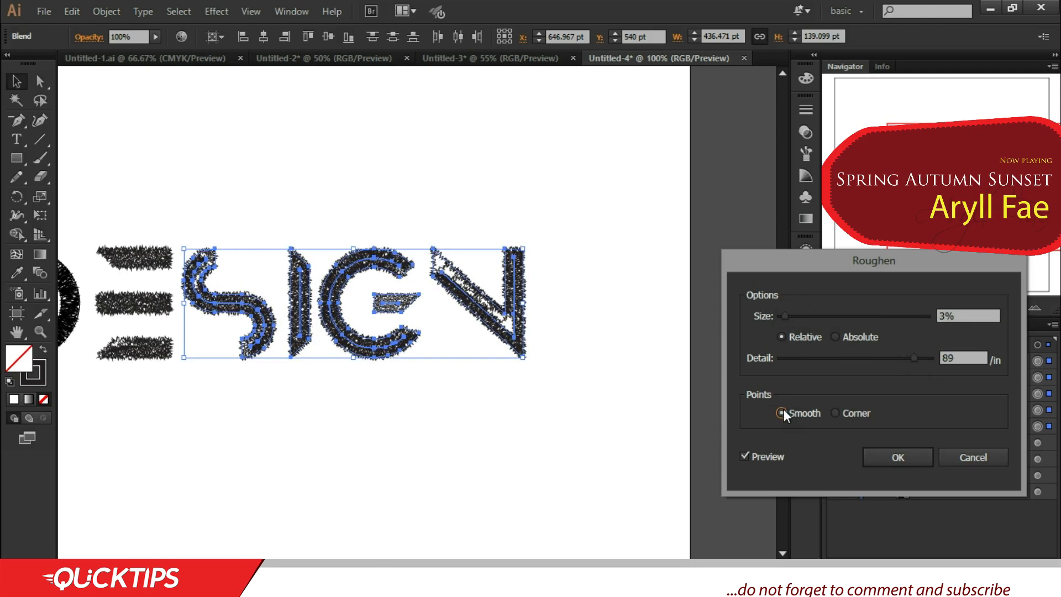
pyautogui.click(833, 413)
pyautogui.click(909, 456)
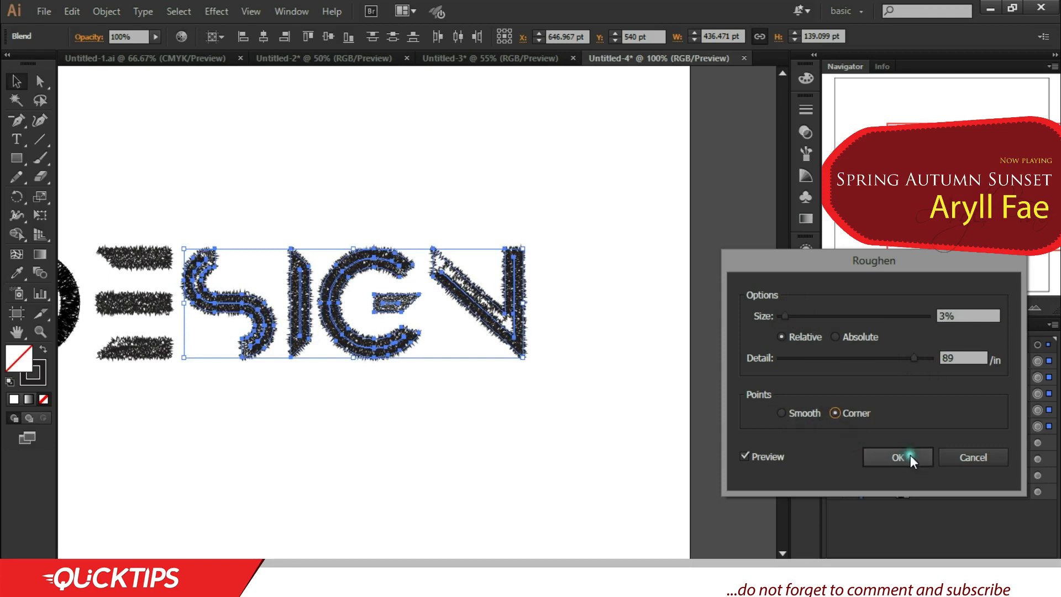
pyautogui.click(910, 456)
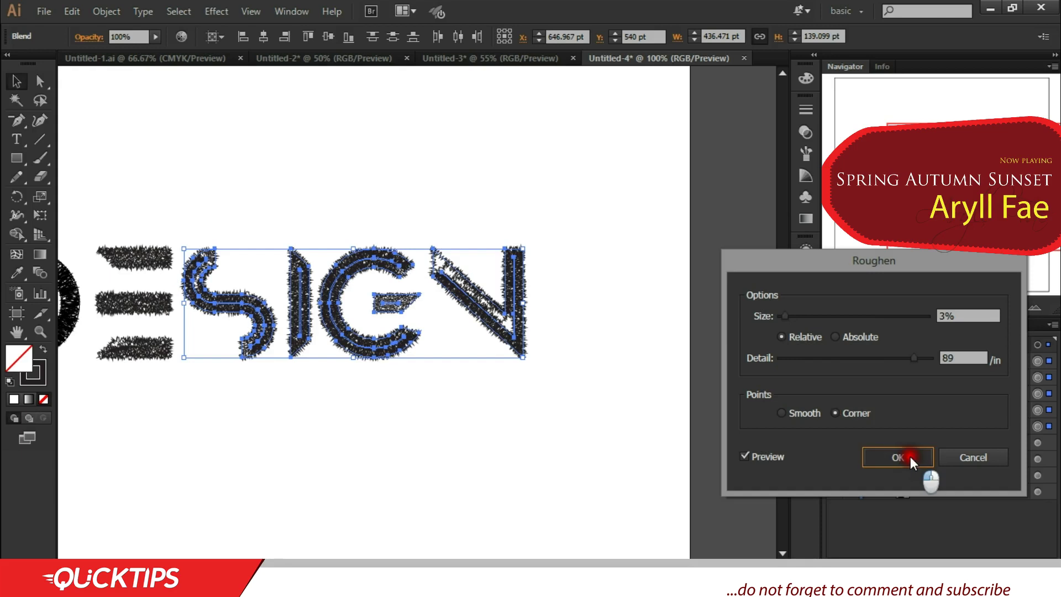
pyautogui.hotkey('ctrl', '-')
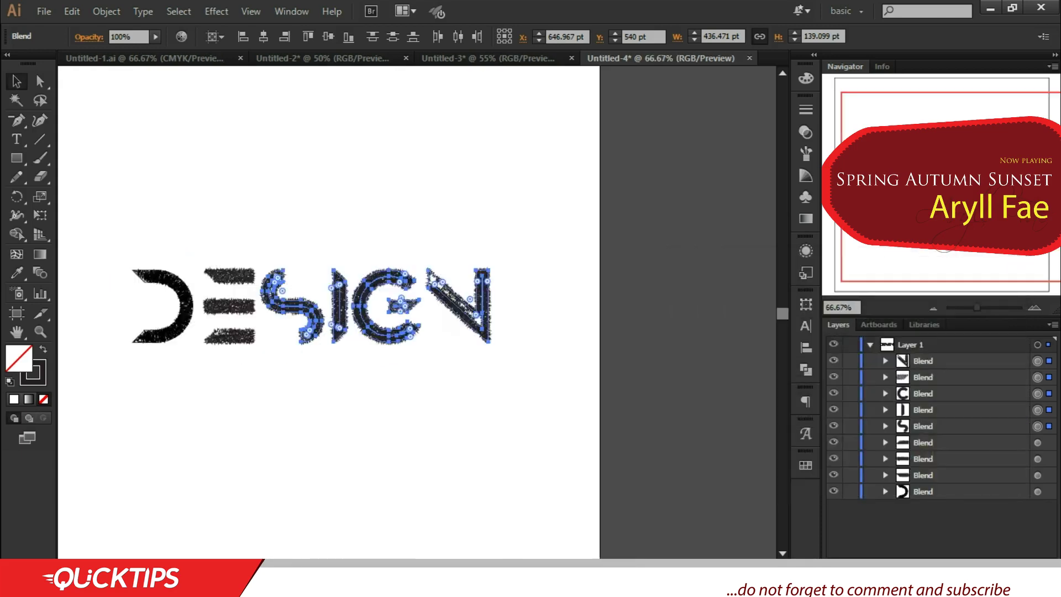
pyautogui.click(466, 386)
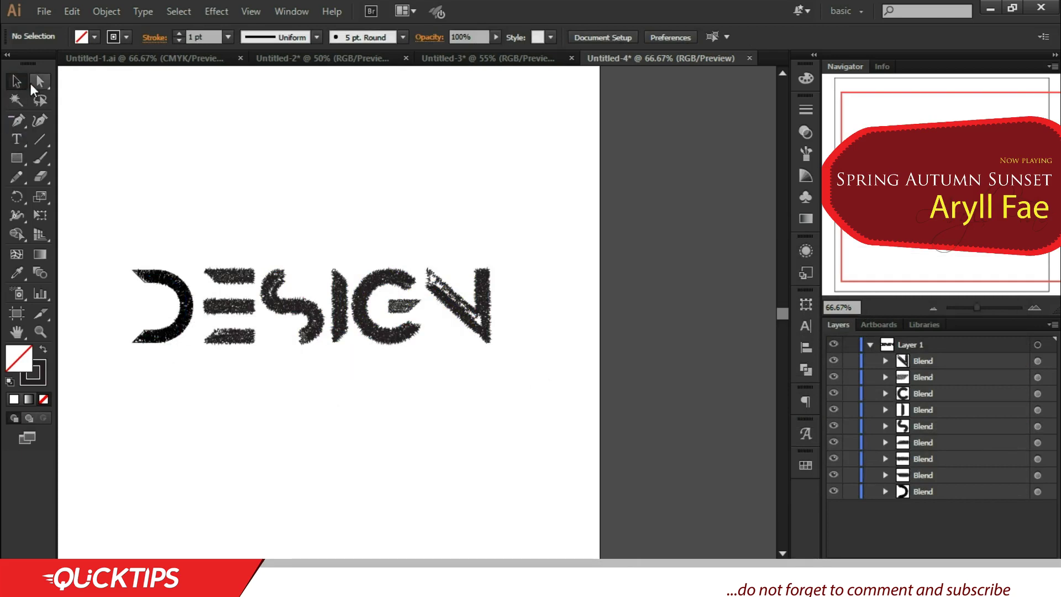
# Recolour the stroke of the whole DESIGN lettering to dark olive 2e2a00 and clear the selection.
pyautogui.moveTo(118, 206); pyautogui.dragTo(530, 394)
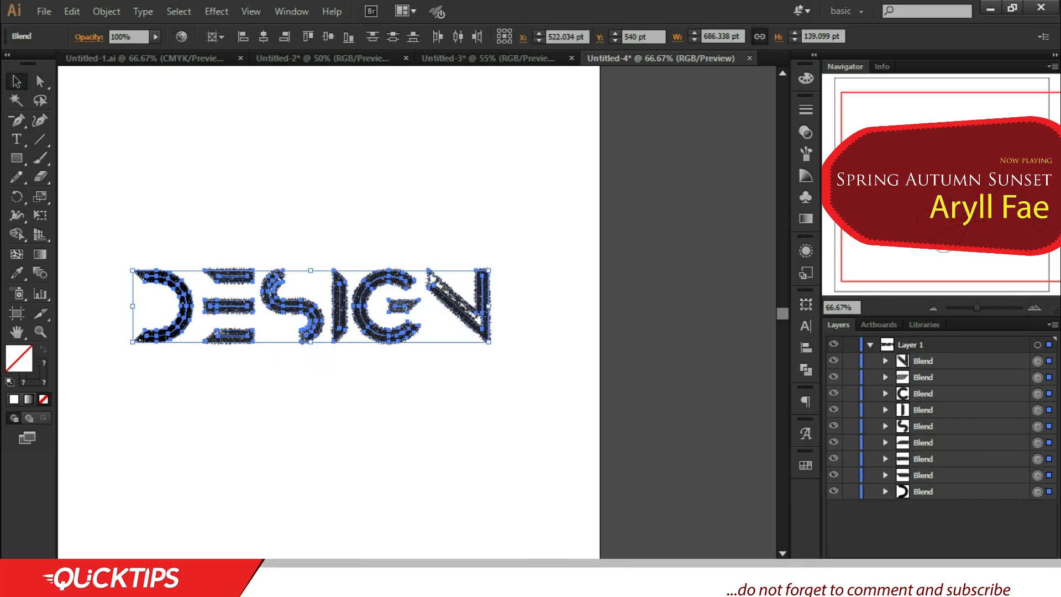
pyautogui.doubleClick(43, 374)
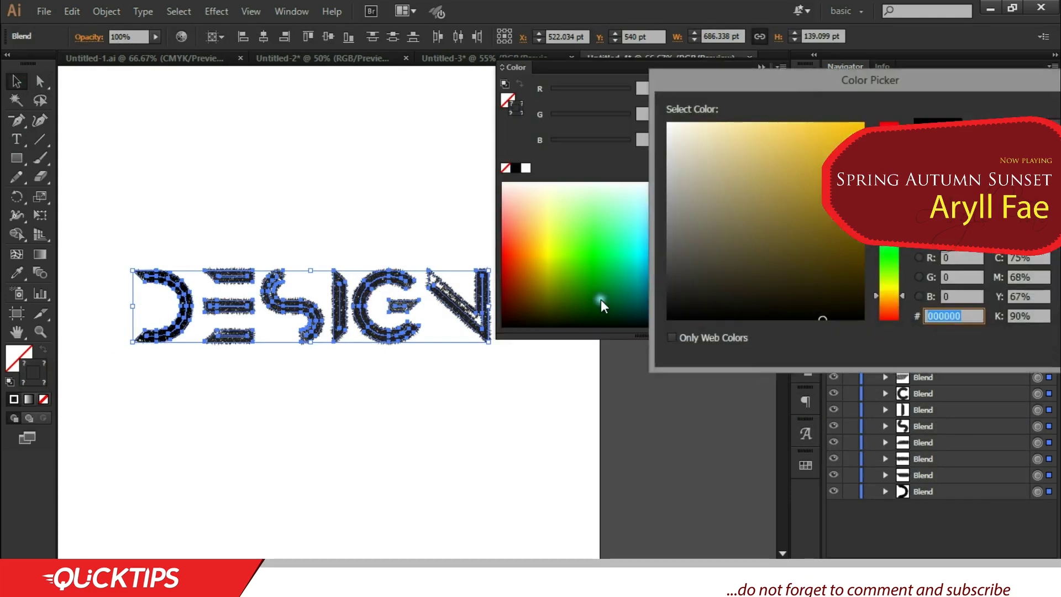
pyautogui.click(750, 255)
pyautogui.moveTo(751, 255)
pyautogui.mouseDown()
pyautogui.moveTo(770, 284)
pyautogui.moveTo(840, 280)
pyautogui.mouseUp()
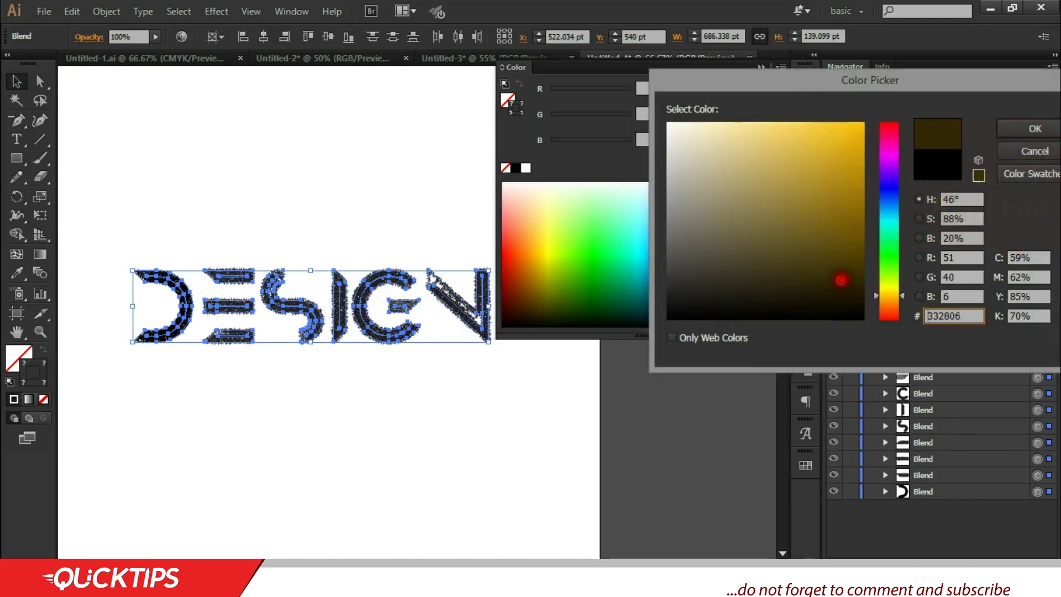
pyautogui.click(1009, 131)
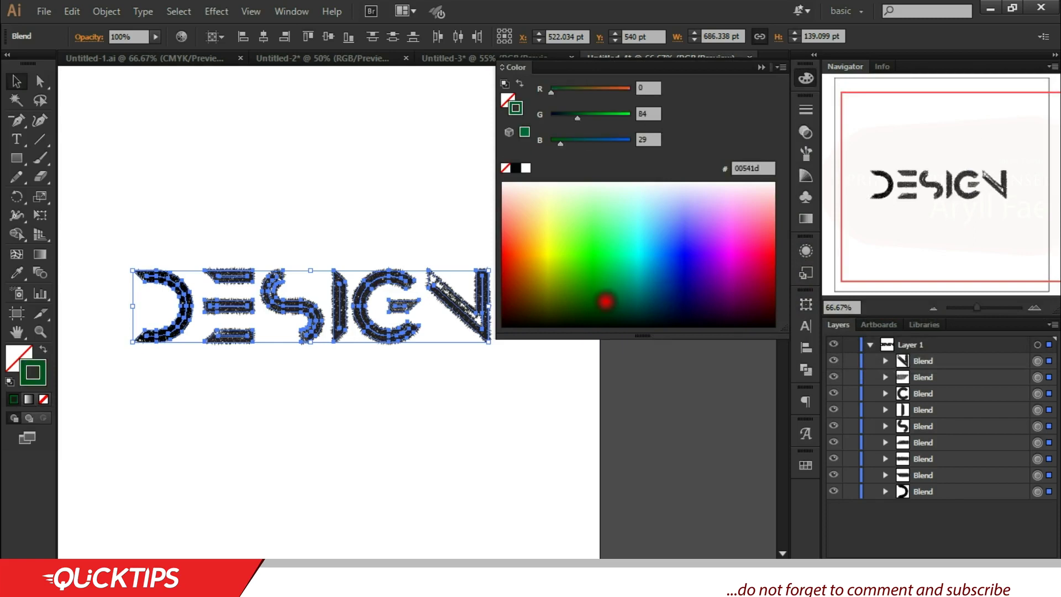
pyautogui.moveTo(606, 301)
pyautogui.mouseDown()
pyautogui.moveTo(602, 316)
pyautogui.moveTo(543, 311)
pyautogui.mouseUp()
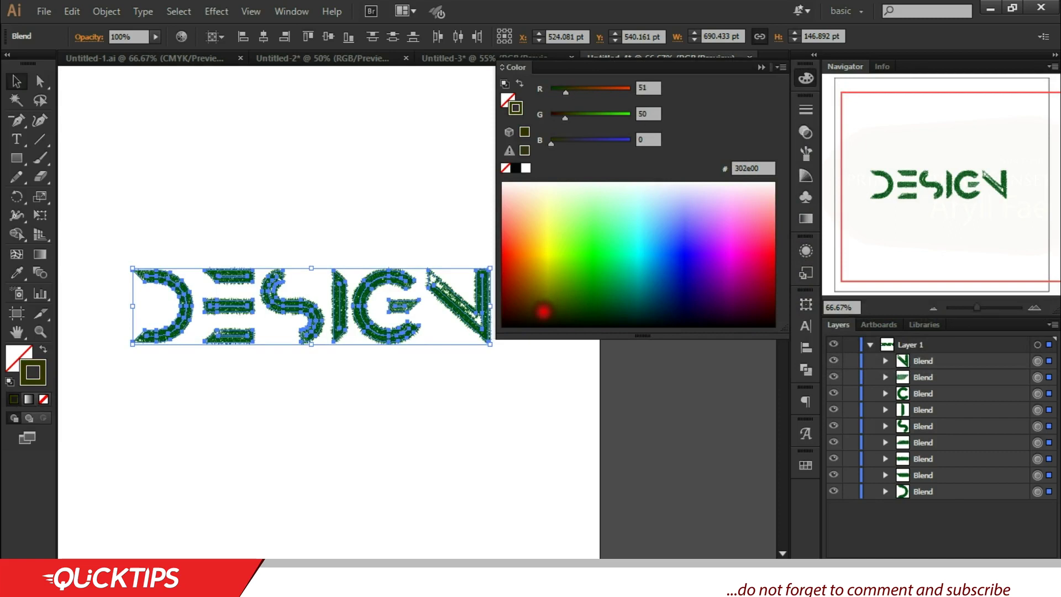
pyautogui.click(761, 69)
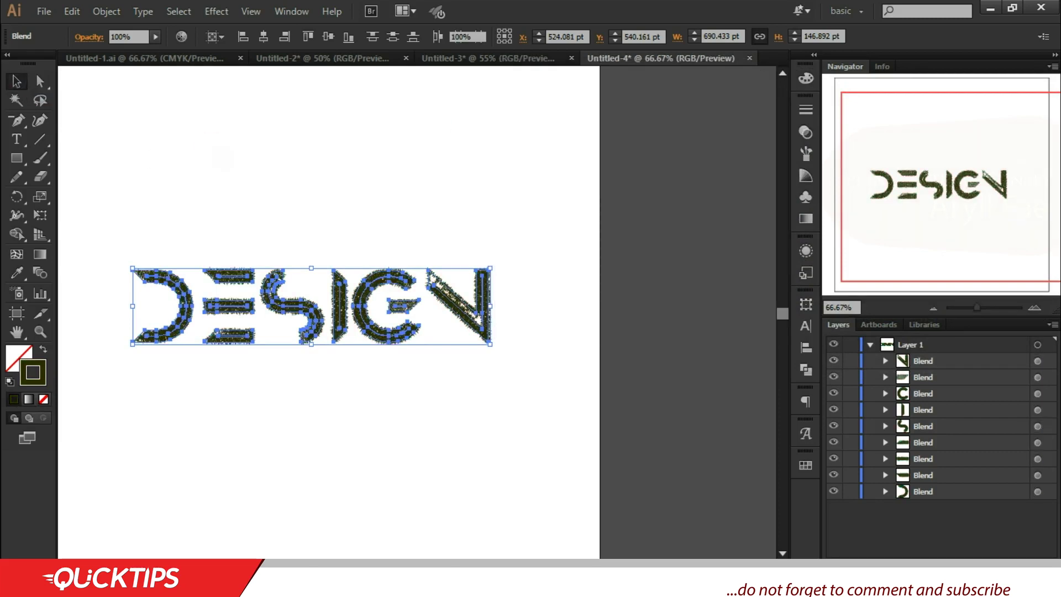
pyautogui.click(469, 209)
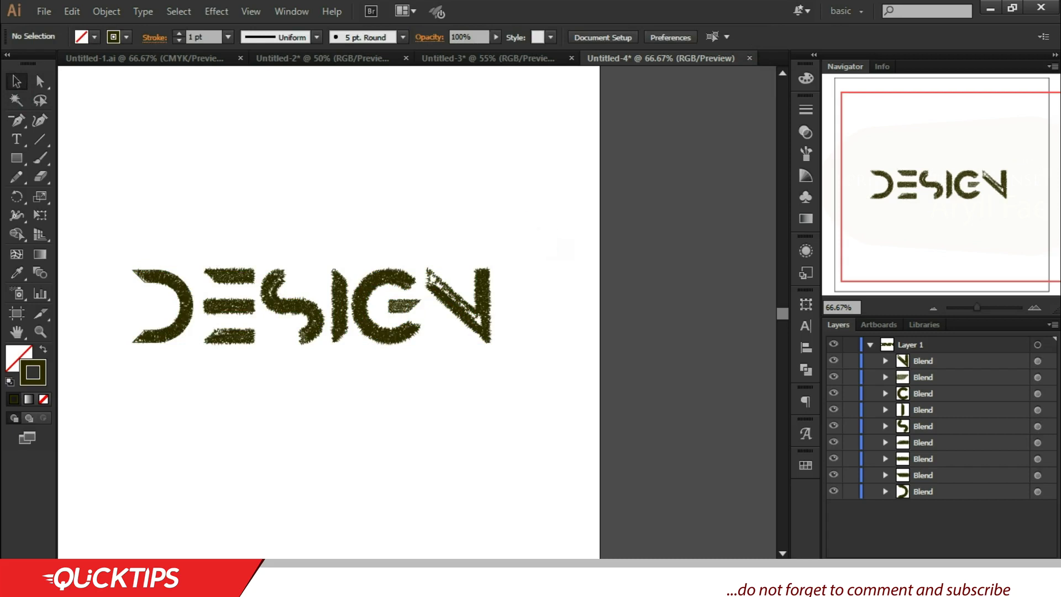
# Draw a rectangle covering the whole artboard and swap its fill and stroke to give it a dark olive fill without stroke.
pyautogui.hotkey('ctrl', '-')
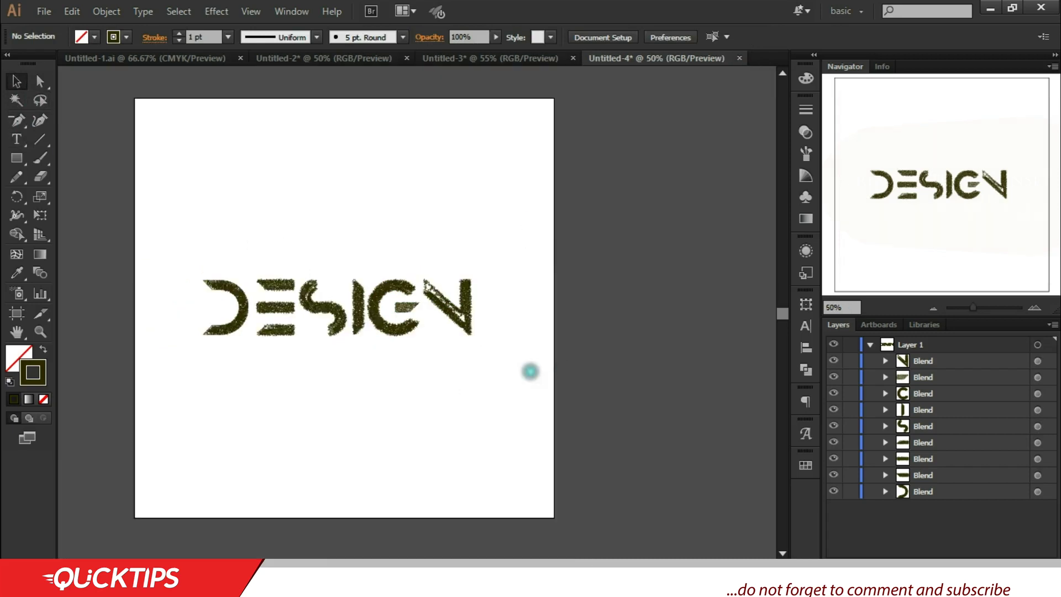
pyautogui.moveTo(517, 390); pyautogui.dragTo(159, 194)
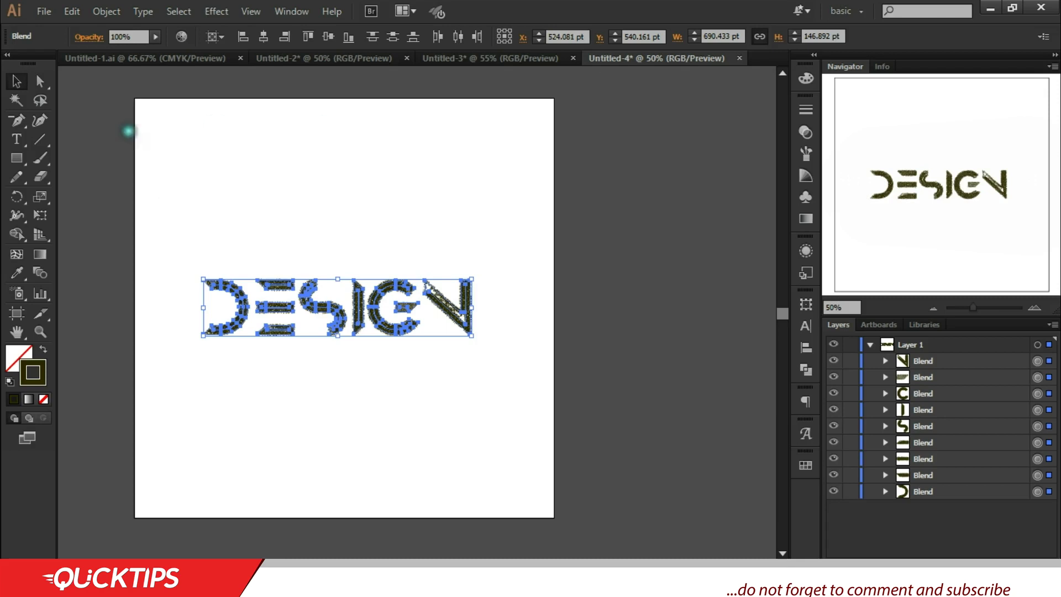
pyautogui.click(16, 158)
pyautogui.moveTo(124, 97); pyautogui.dragTo(561, 518)
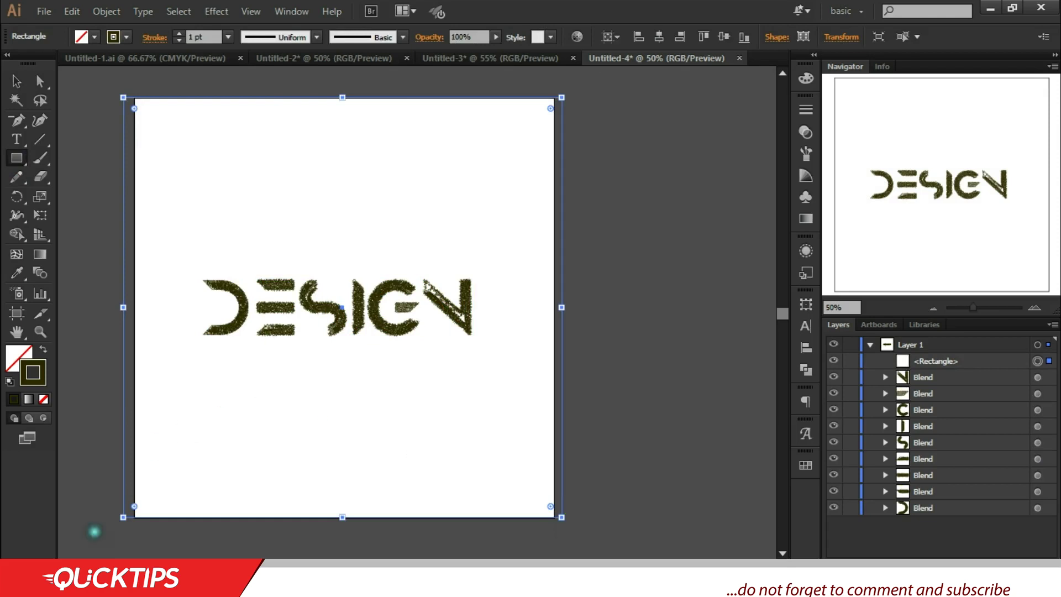
pyautogui.click(44, 351)
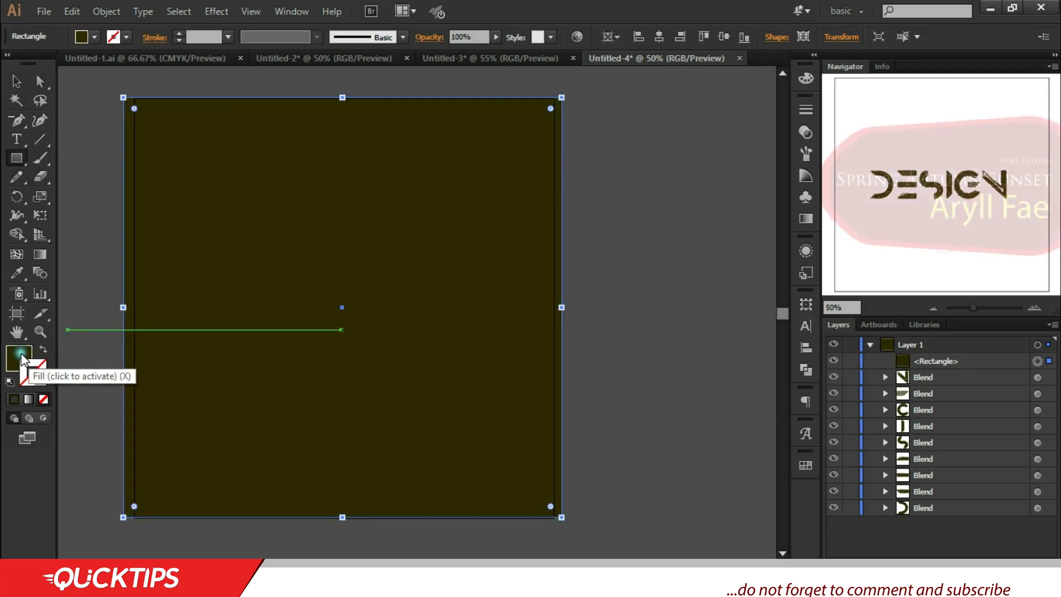
pyautogui.click(18, 360)
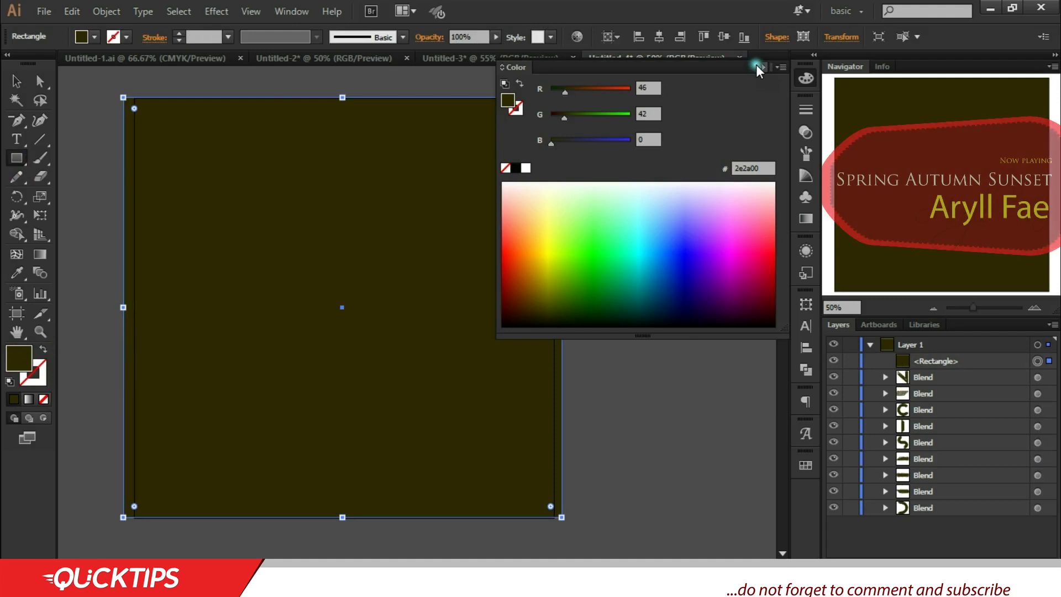
pyautogui.click(760, 66)
# Select the artboard-sized rectangle and send it to the back, behind all the letter blends.
pyautogui.click(18, 82)
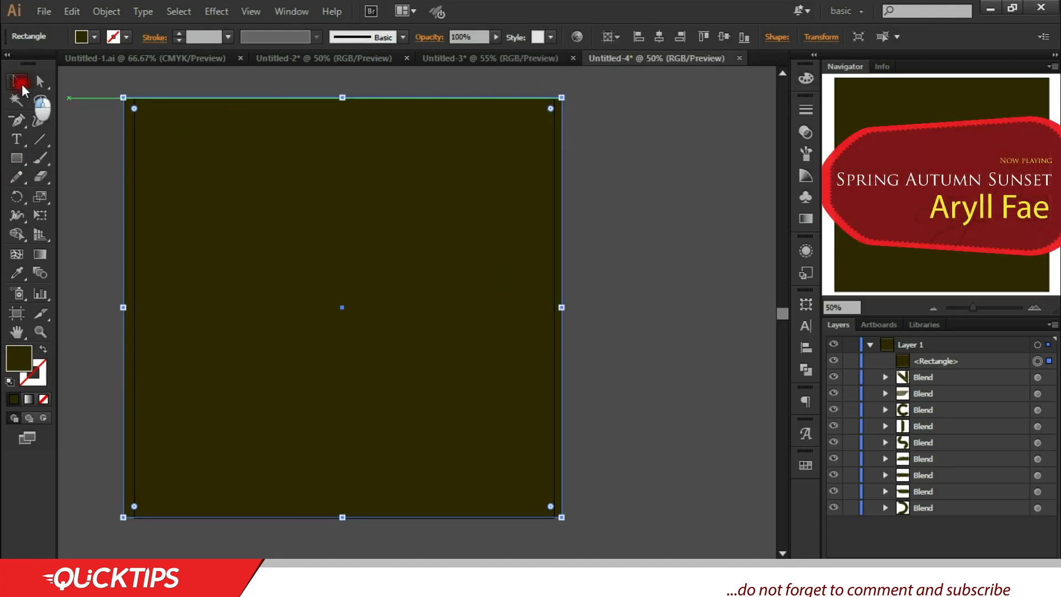
pyautogui.click(633, 234)
pyautogui.click(469, 278)
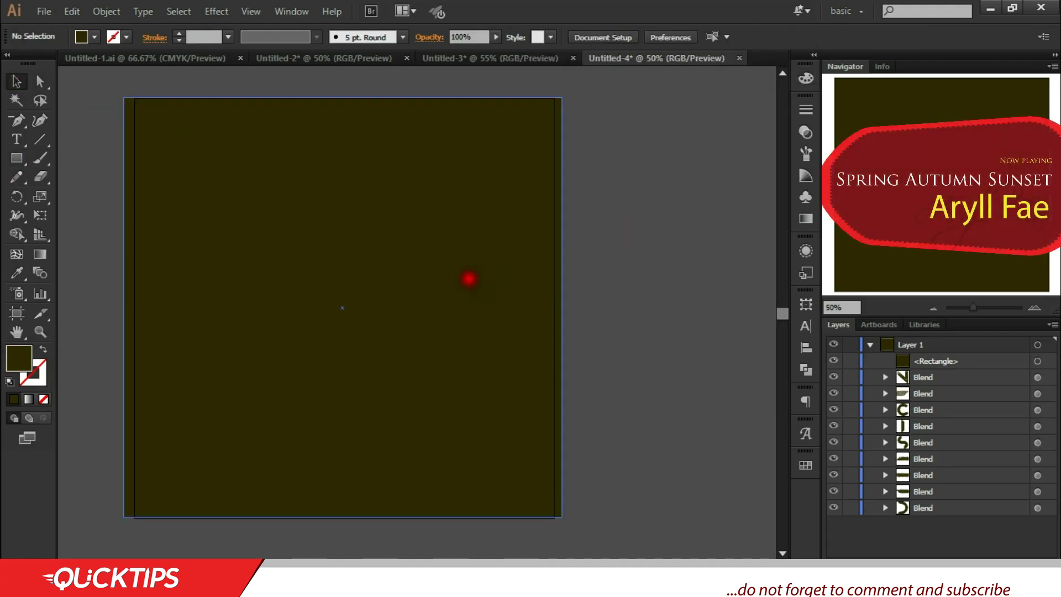
pyautogui.hotkey('ctrl', 'shift', '[')
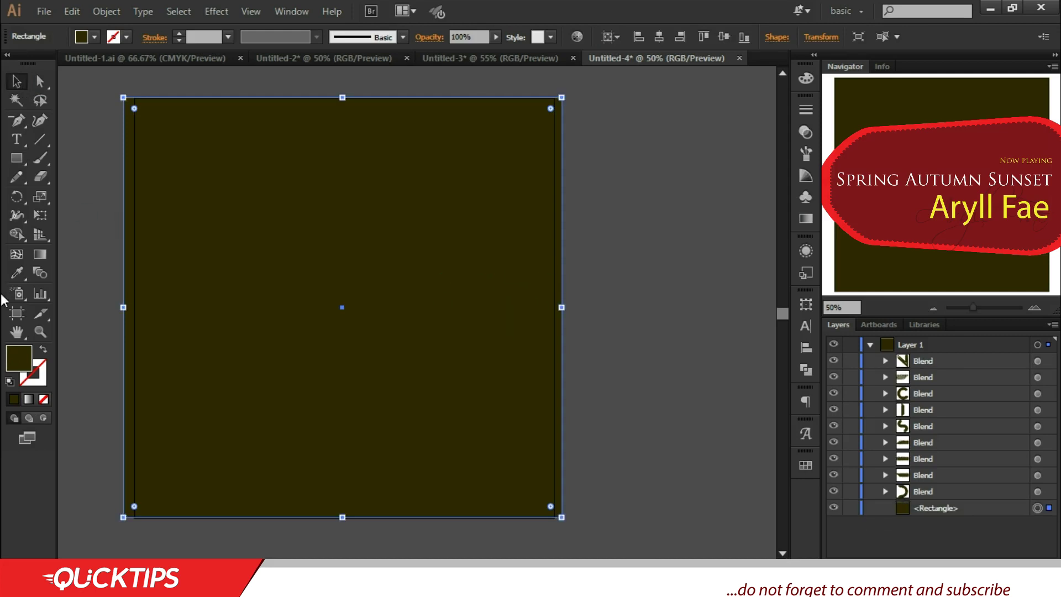
# Fill the background rectangle with a linear gradient running from near-black to dark blue.
pyautogui.click(802, 367)
pyautogui.click(807, 217)
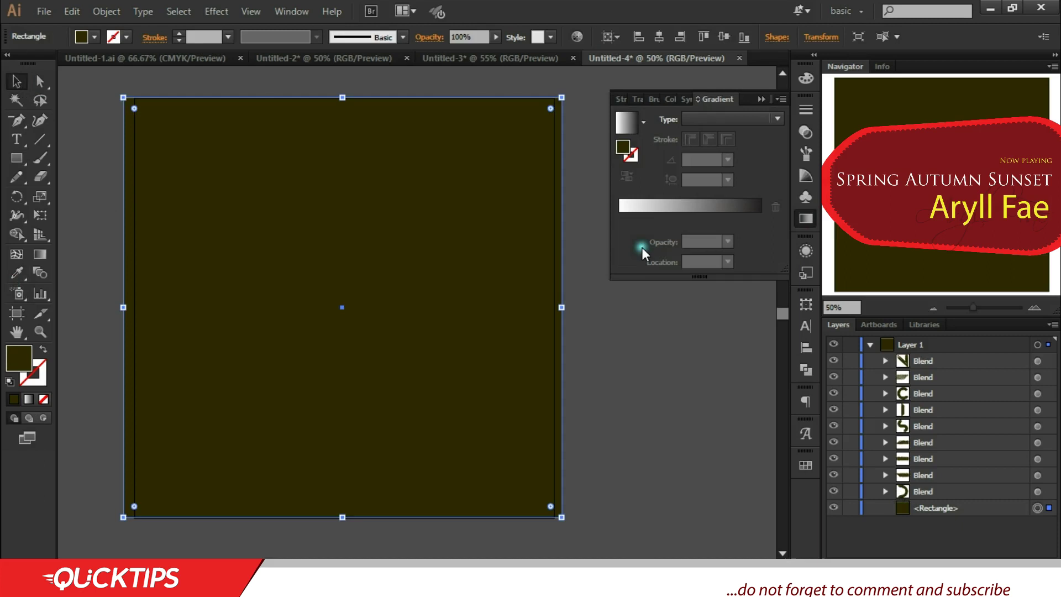
pyautogui.click(761, 220)
pyautogui.doubleClick(762, 220)
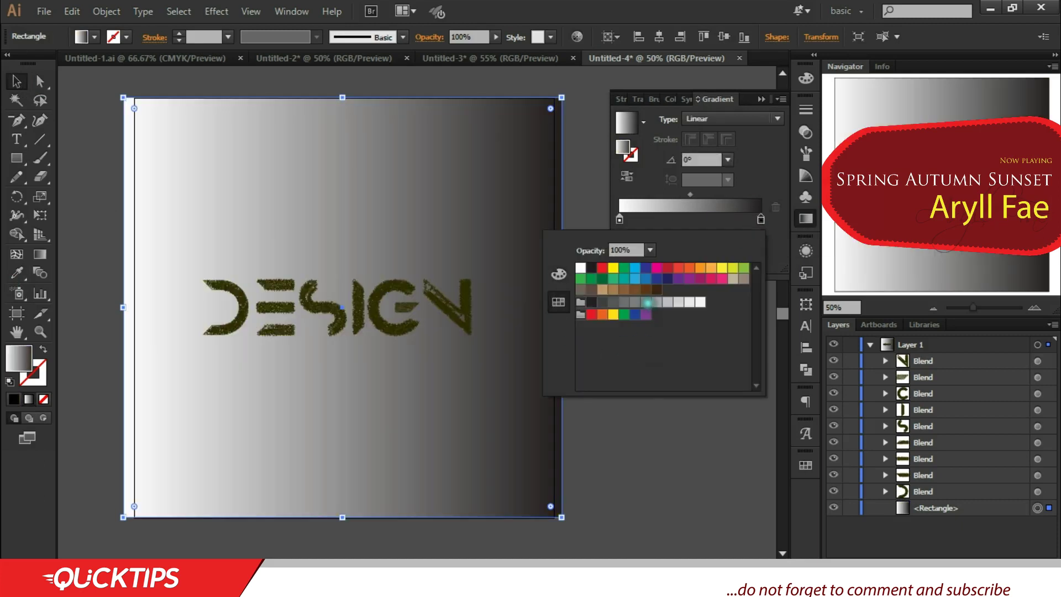
pyautogui.click(667, 279)
pyautogui.click(620, 220)
pyautogui.click(592, 302)
pyautogui.click(743, 187)
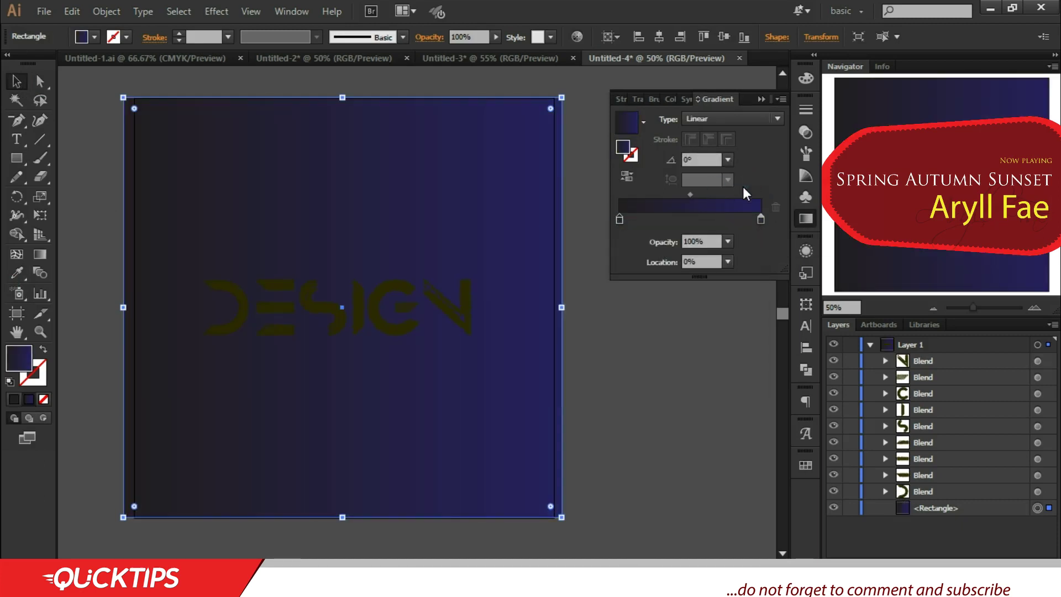
# Make the background gradient radial, reverse it to put blue in the centre, and shift its midpoint toward the dark end.
pyautogui.click(704, 118)
pyautogui.click(703, 149)
pyautogui.click(631, 183)
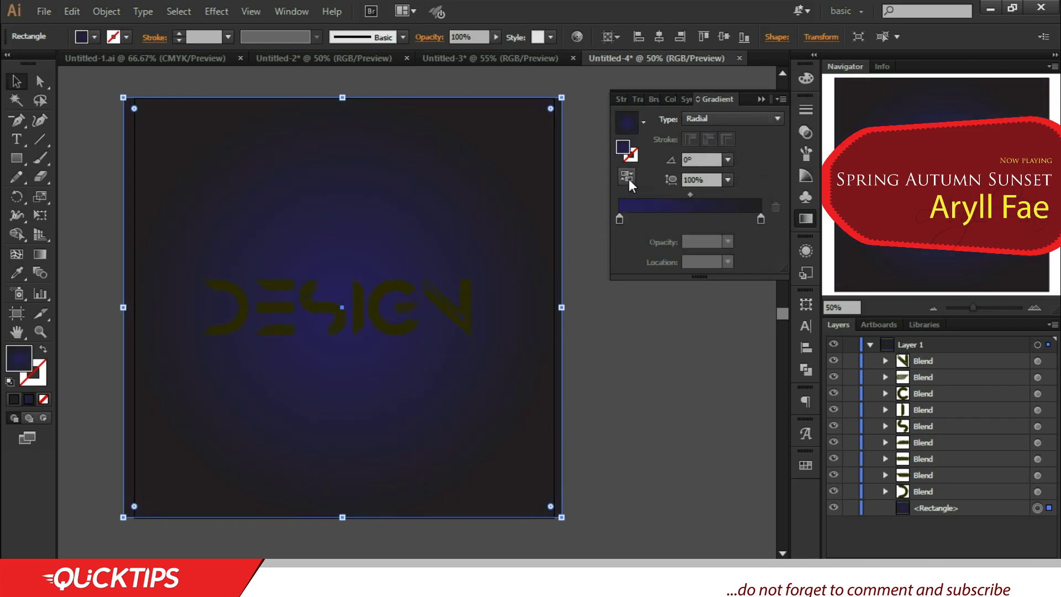
pyautogui.moveTo(690, 194); pyautogui.dragTo(743, 196)
pyautogui.hotkey('ctrl', '2')
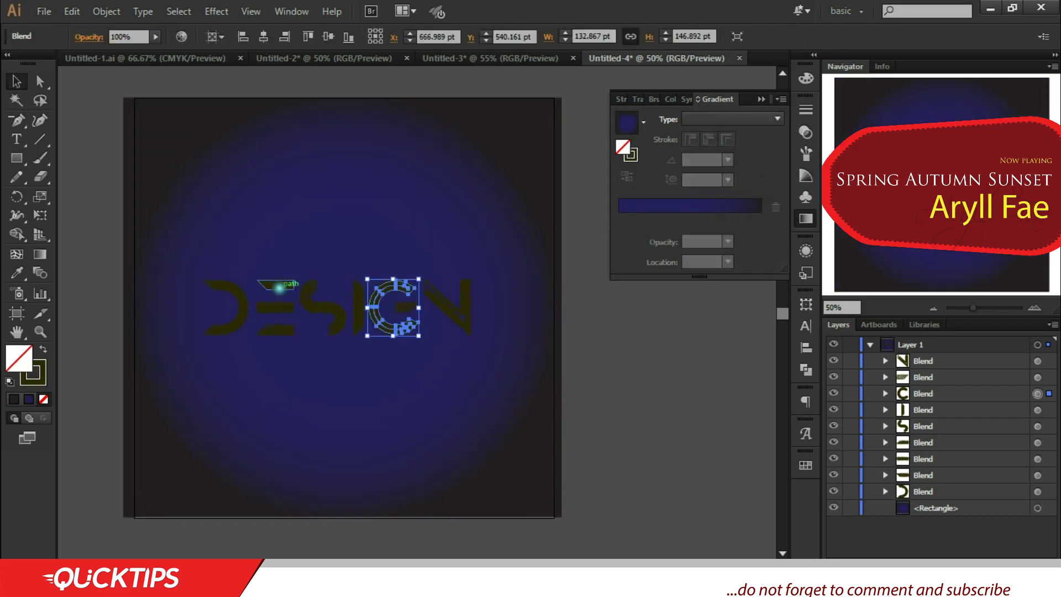
# Select all the DESIGN letter blends and recolour their stroke to a pale yellow.
pyautogui.moveTo(180, 261); pyautogui.dragTo(500, 333)
pyautogui.doubleClick(40, 375)
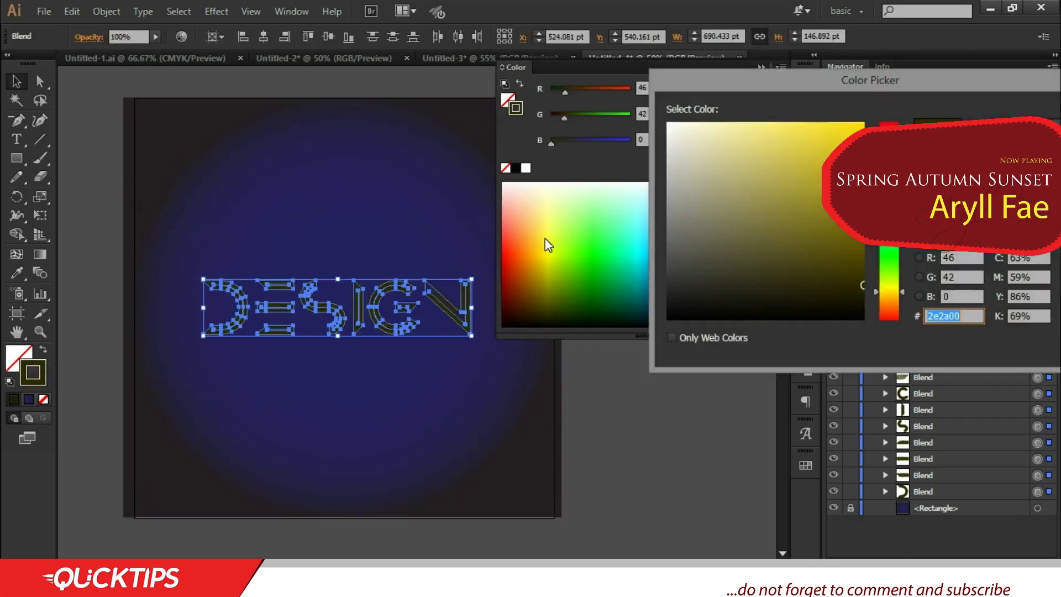
pyautogui.moveTo(722, 123); pyautogui.dragTo(751, 123)
pyautogui.press('Return')
pyautogui.click(756, 66)
pyautogui.click(624, 309)
# Select all the letter blends and enlarge them to about 962 by 205 pt, nearly the artboard's width.
pyautogui.click(472, 333)
pyautogui.moveTo(495, 365); pyautogui.dragTo(158, 230)
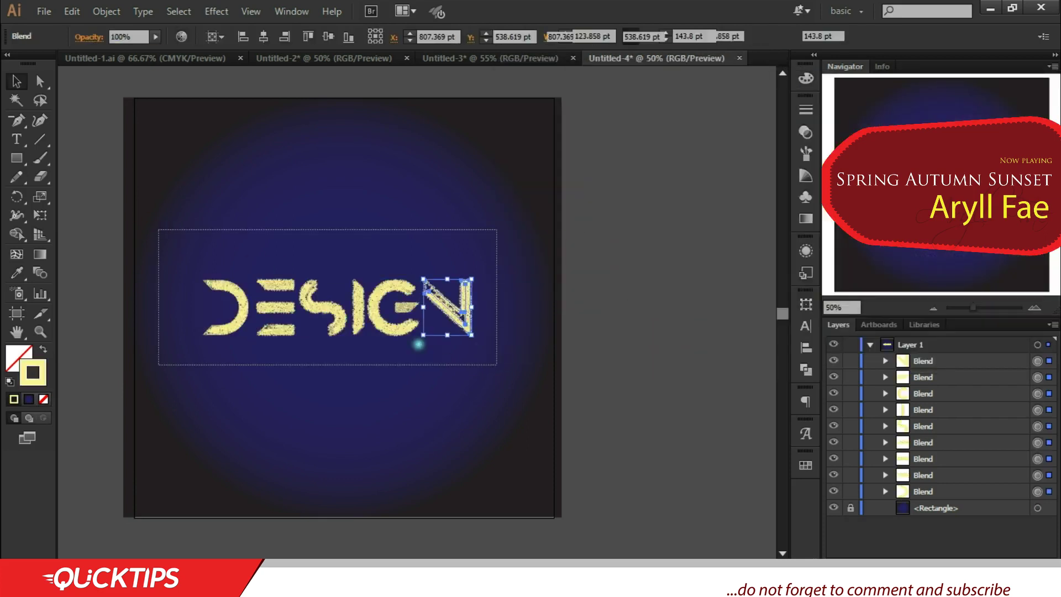
pyautogui.moveTo(473, 336); pyautogui.dragTo(524, 402)
pyautogui.click(617, 409)
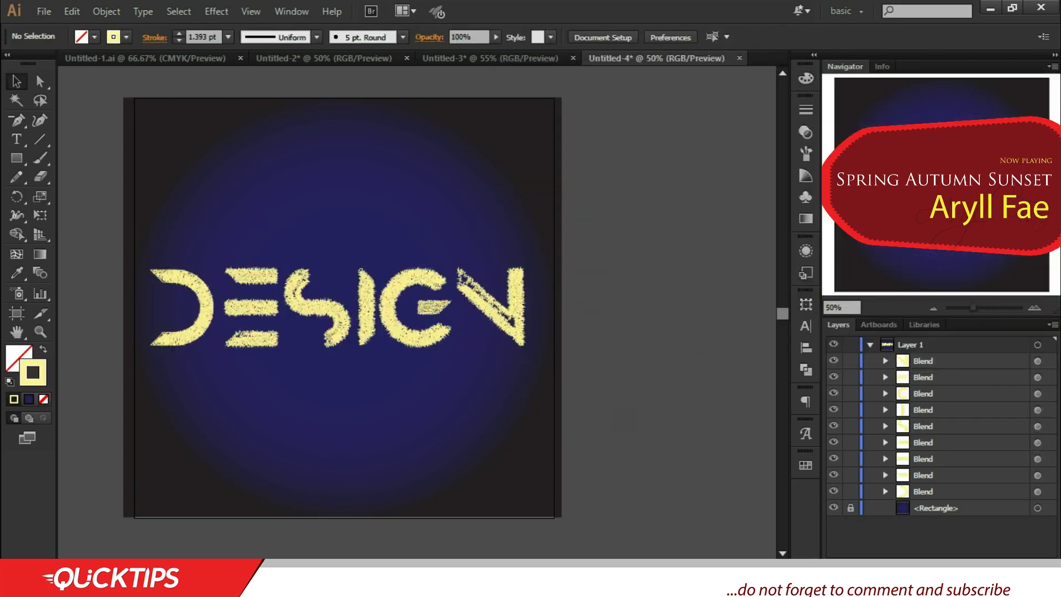
# Unlock the background rectangle, clear its stroke and make its fill active.
pyautogui.hotkey('ctrl', 'alt', '2')
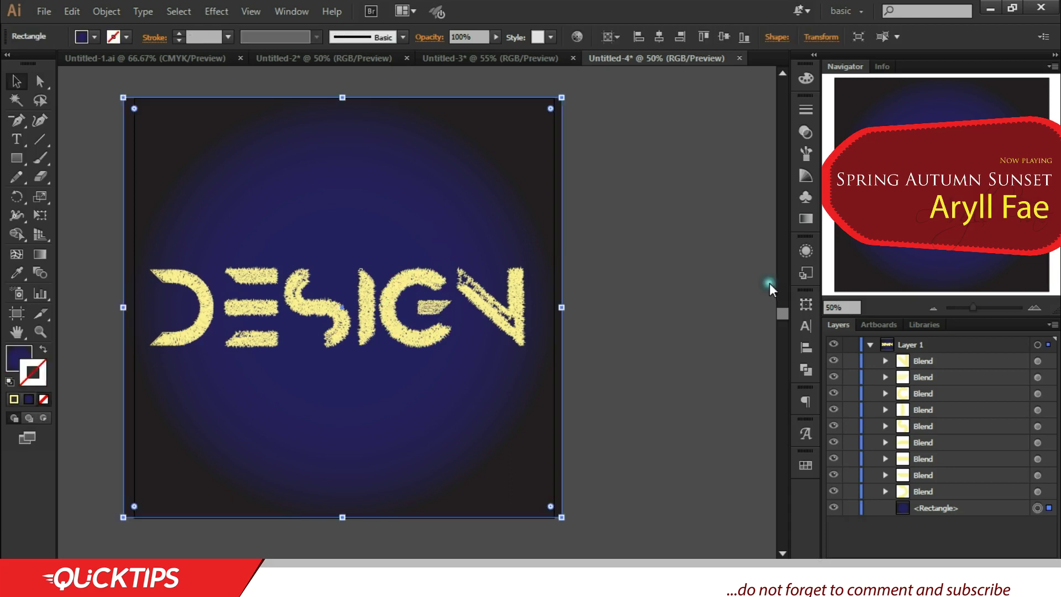
pyautogui.click(806, 219)
pyautogui.click(674, 202)
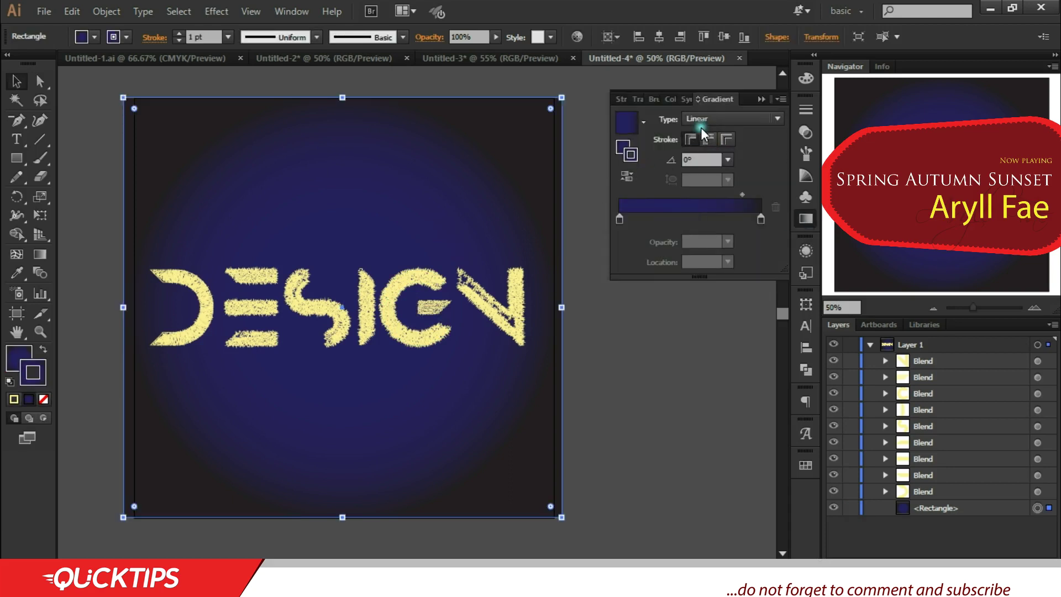
pyautogui.click(44, 400)
pyautogui.click(19, 358)
# Set the aspect ratio of the background rectangle's radial gradient to 400%.
pyautogui.click(806, 220)
pyautogui.click(728, 180)
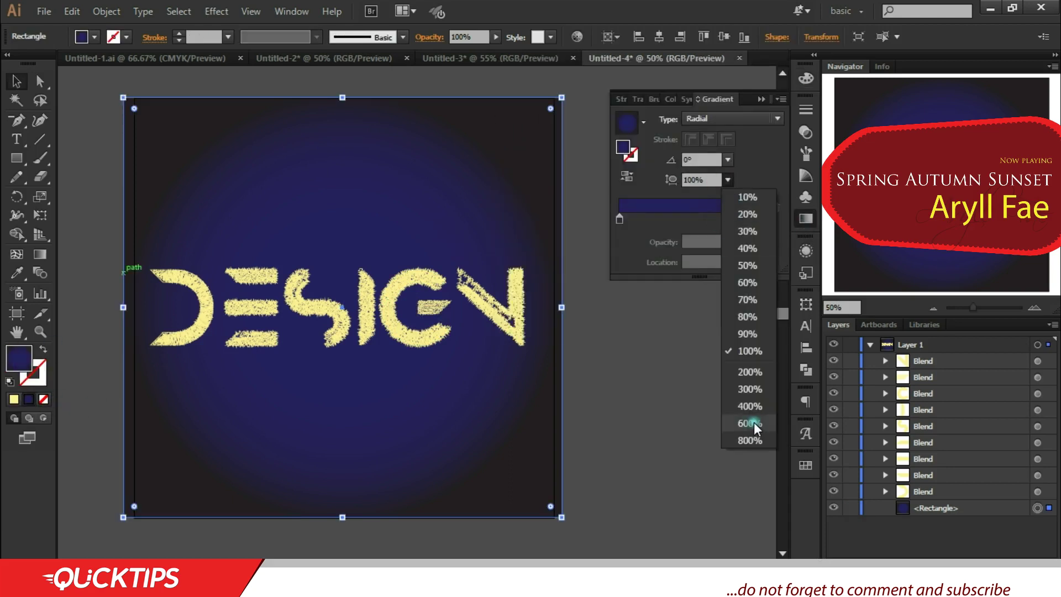
pyautogui.click(750, 406)
pyautogui.click(718, 119)
pyautogui.click(754, 184)
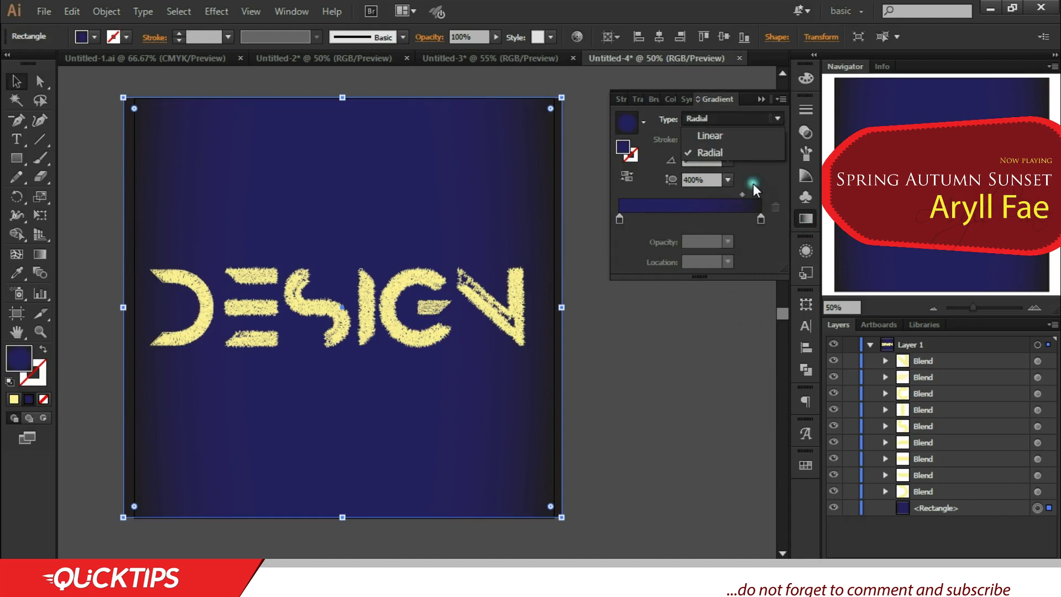
# Add a stop near the start of the background gradient and recolour the centre stop a medium blue.
pyautogui.moveTo(619, 219)
pyautogui.mouseDown()
pyautogui.moveTo(635, 218)
pyautogui.moveTo(623, 220)
pyautogui.mouseUp()
pyautogui.doubleClick(619, 219)
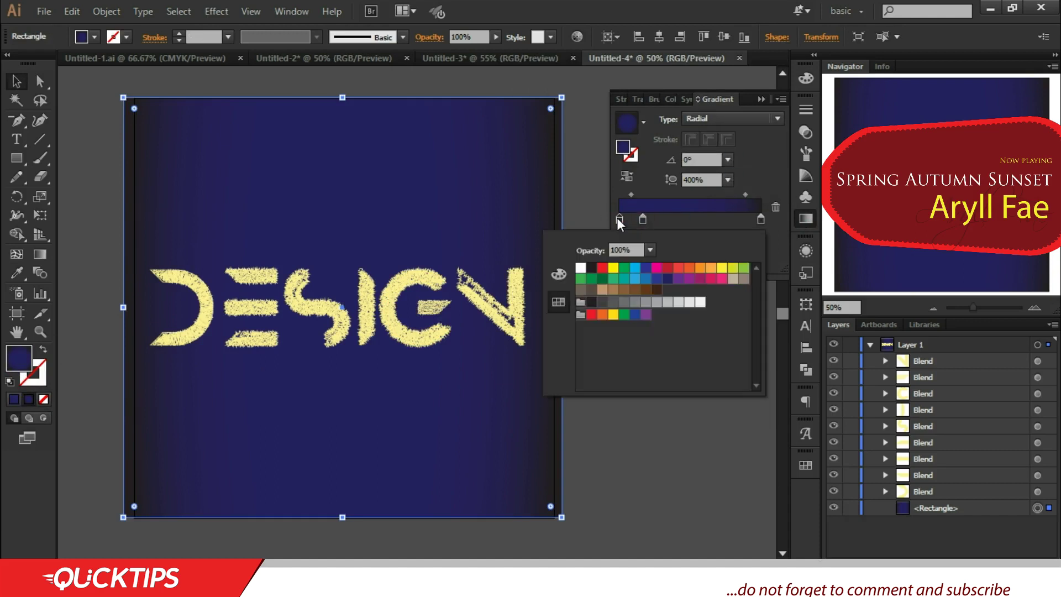
pyautogui.click(581, 267)
pyautogui.click(645, 278)
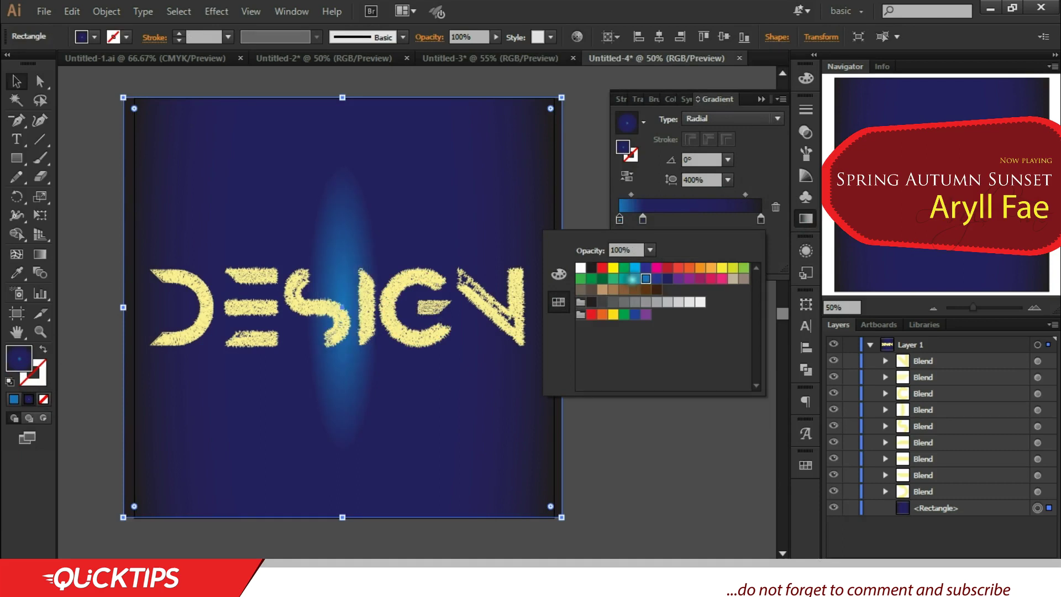
pyautogui.click(635, 279)
pyautogui.click(632, 218)
pyautogui.click(623, 220)
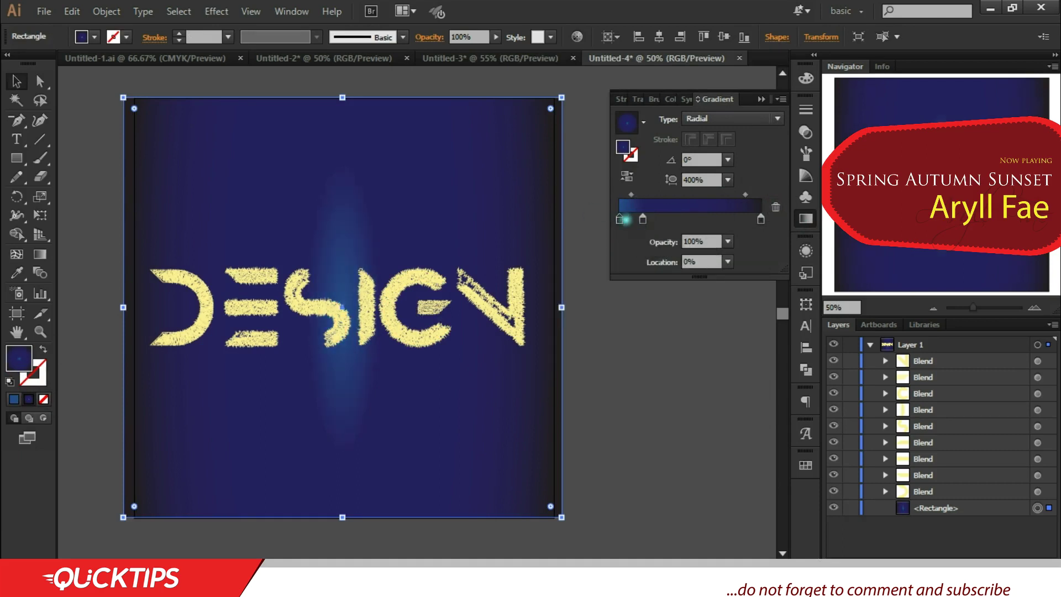
pyautogui.click(776, 207)
pyautogui.moveTo(633, 219); pyautogui.dragTo(597, 227)
# Set the angle of the background's radial gradient to 90°.
pyautogui.moveTo(711, 160); pyautogui.dragTo(661, 161)
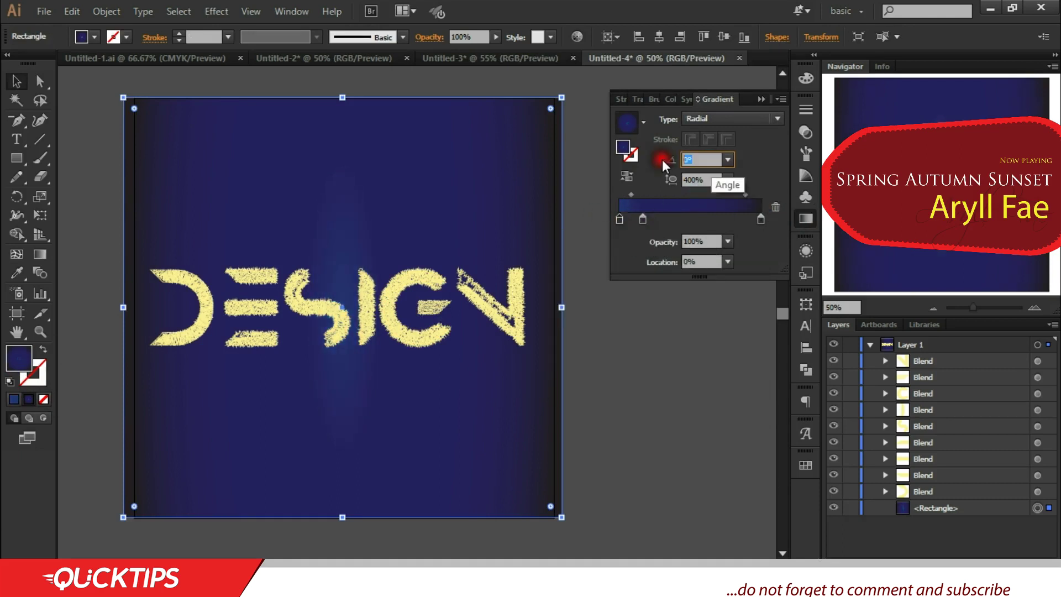
pyautogui.write('90')
pyautogui.press('Tab')
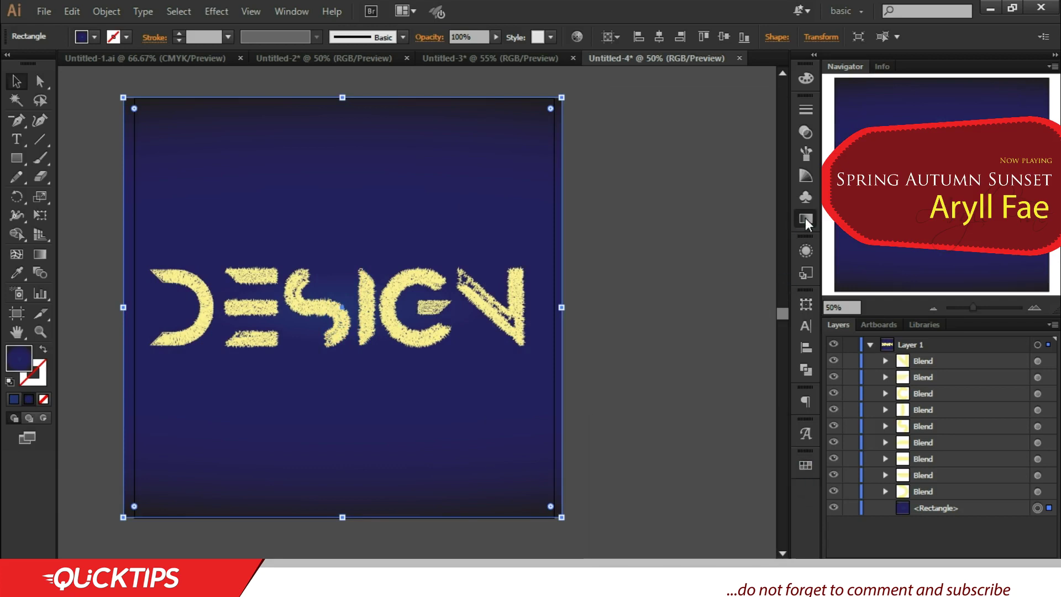
# Recolour the background gradient's second stop, trying orange, yellow, purple, blue and red swatches before choosing brown.
pyautogui.doubleClick(643, 220)
pyautogui.click(722, 268)
pyautogui.click(711, 268)
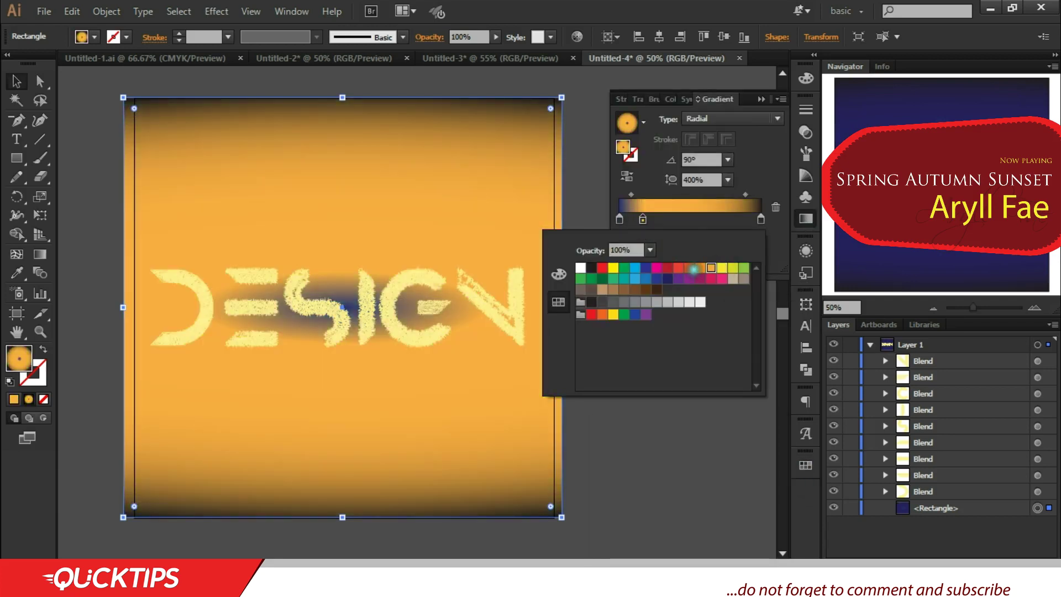
pyautogui.click(690, 268)
pyautogui.click(613, 268)
pyautogui.click(679, 278)
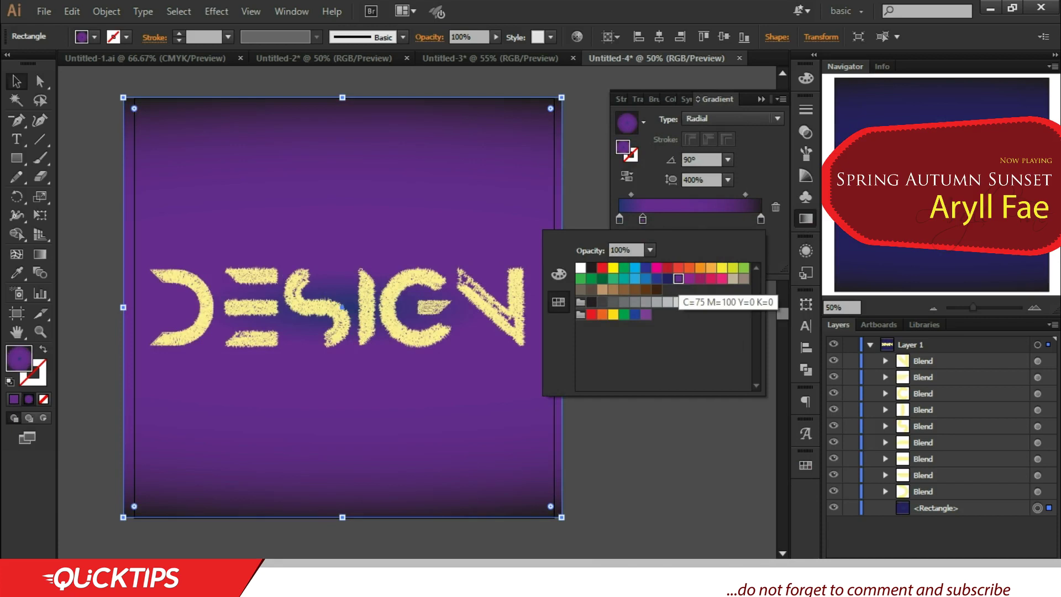
pyautogui.click(666, 278)
pyautogui.click(657, 278)
pyautogui.click(645, 278)
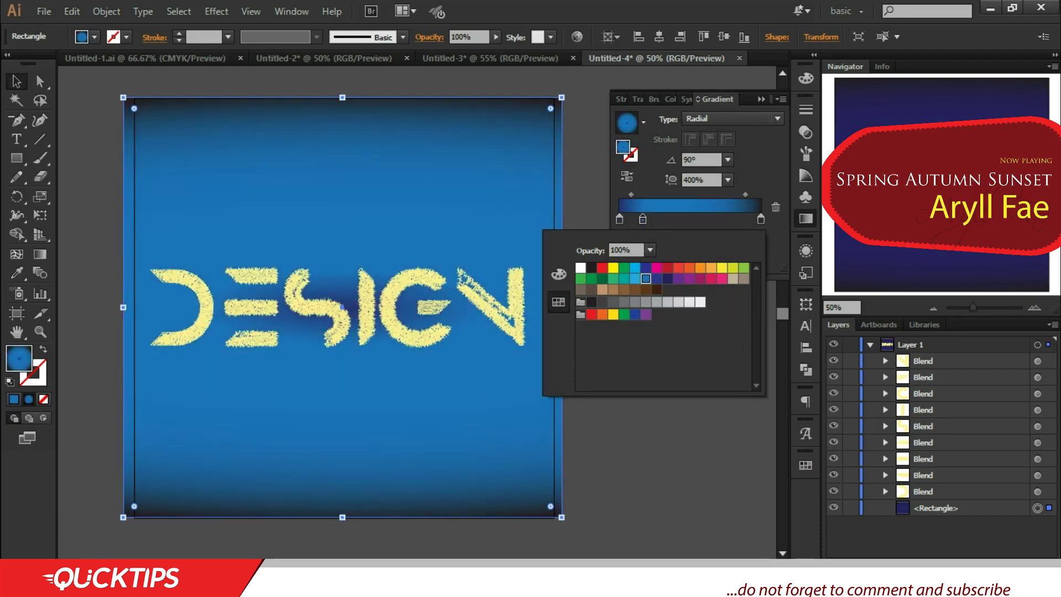
pyautogui.click(624, 278)
pyautogui.click(602, 268)
pyautogui.click(624, 290)
pyautogui.click(613, 290)
pyautogui.click(625, 289)
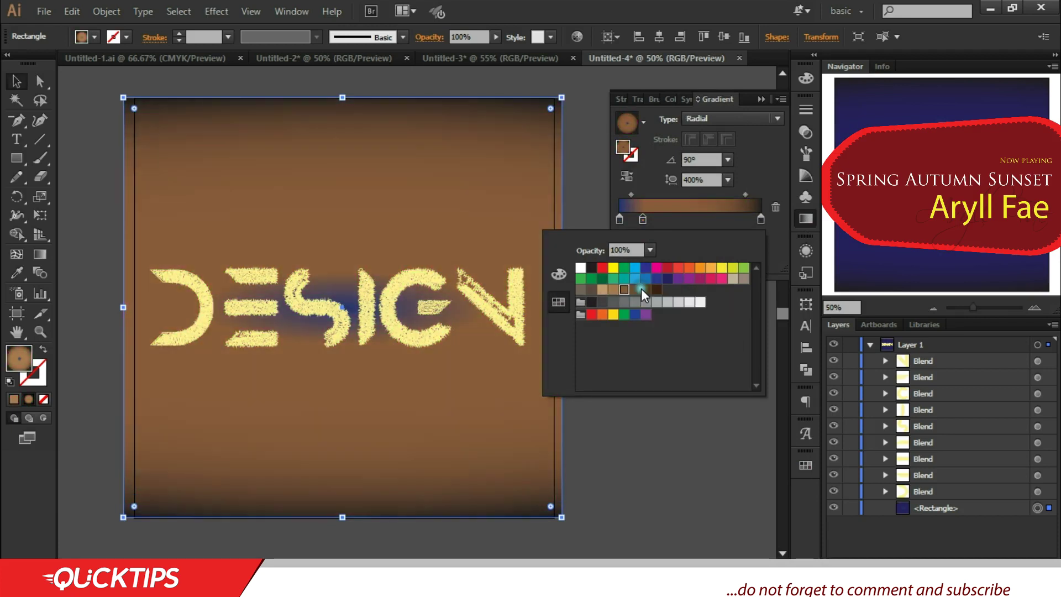
# Delete the blue centre stop and move the brown stop to the start of the gradient.
pyautogui.click(620, 219)
pyautogui.click(776, 207)
pyautogui.moveTo(643, 220); pyautogui.dragTo(620, 220)
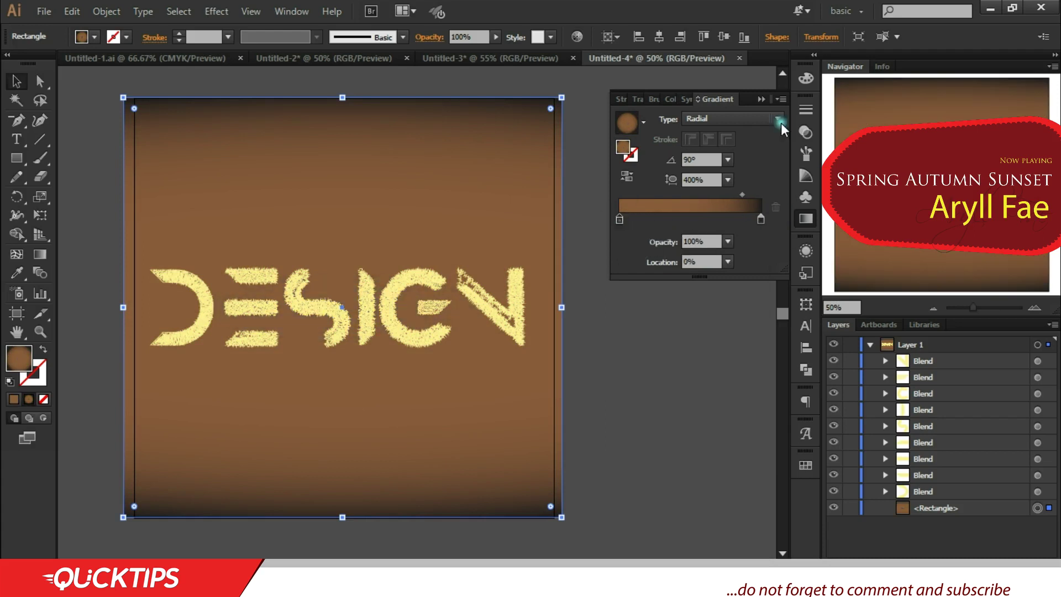
pyautogui.click(761, 99)
# Lock the background rectangle, select all the letter blends and group them.
pyautogui.click(205, 307)
pyautogui.click(850, 508)
pyautogui.moveTo(533, 358); pyautogui.dragTo(142, 243)
pyautogui.click(94, 310)
pyautogui.doubleClick(42, 378)
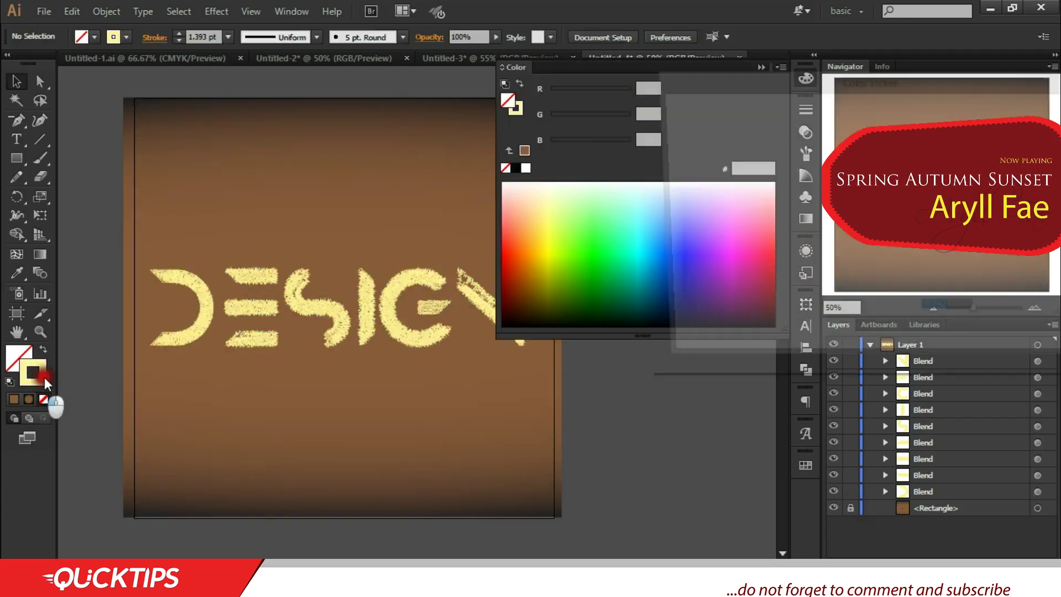
pyautogui.click(1018, 135)
pyautogui.moveTo(533, 381); pyautogui.dragTo(134, 229)
pyautogui.hotkey('ctrl', 'g')
# Change the stroke colour of the grouped lettering to white (#ffffff).
pyautogui.doubleClick(29, 378)
pyautogui.click(669, 122)
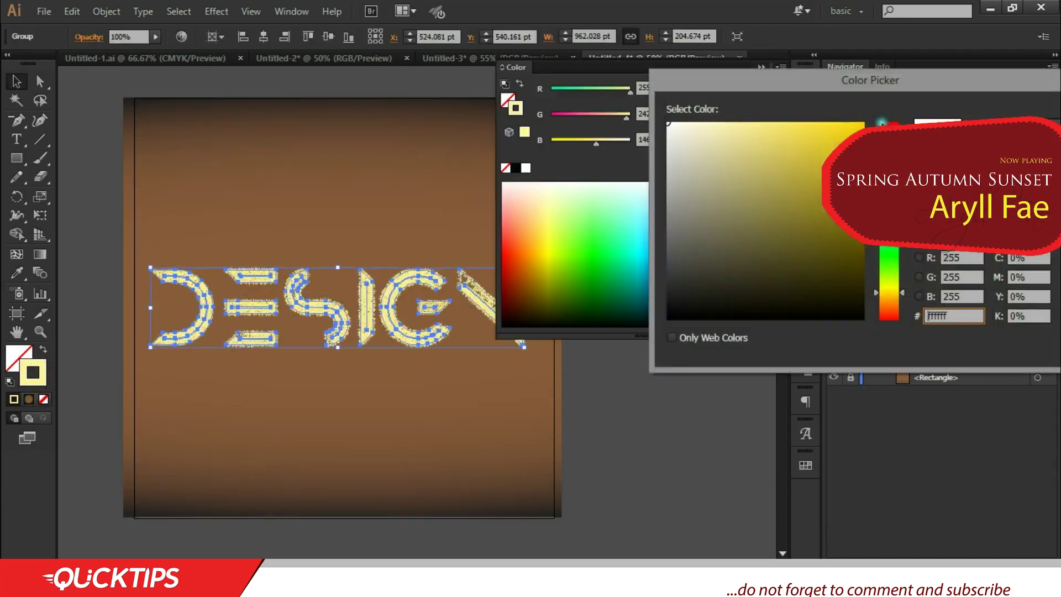
pyautogui.click(1017, 134)
pyautogui.click(762, 68)
pyautogui.click(663, 244)
# Unlock the background rectangle and add a darker brown stop at about 11% of its gradient.
pyautogui.hotkey('ctrl', 'alt', '2')
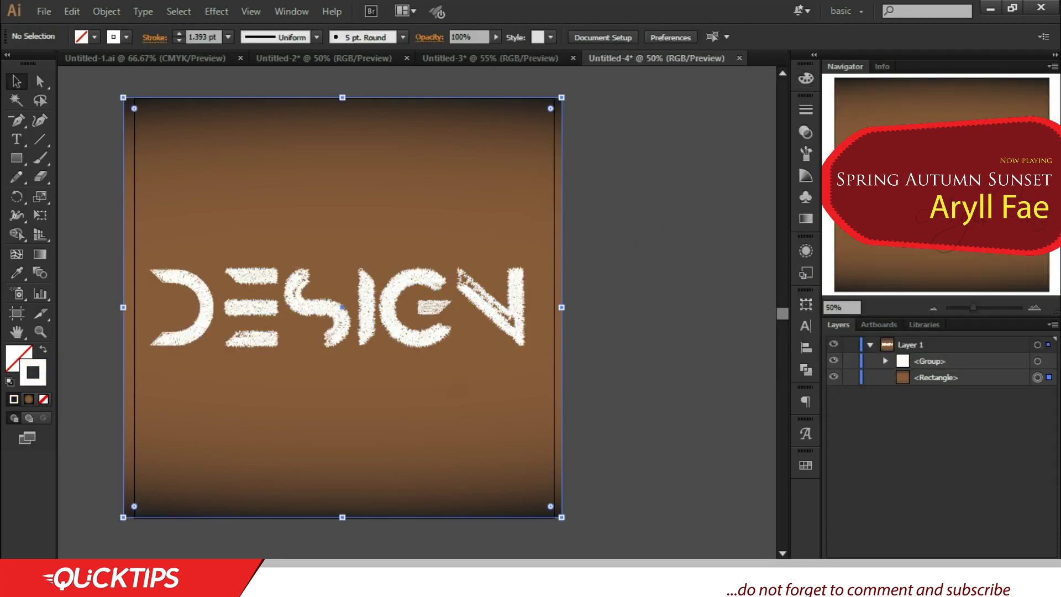
pyautogui.click(806, 466)
pyautogui.click(614, 502)
pyautogui.hotkey('ctrl', 'z')
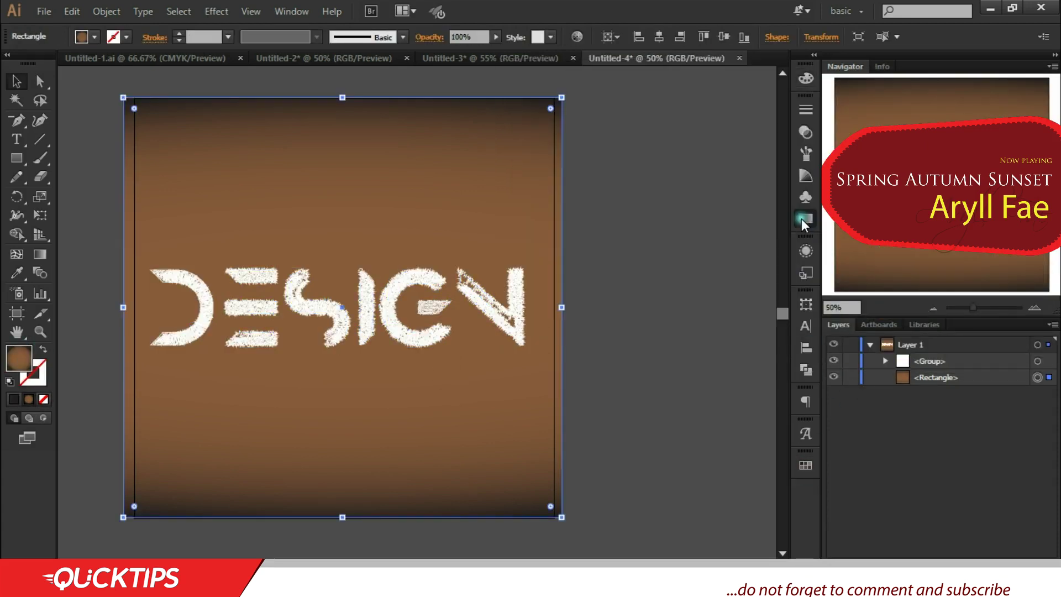
pyautogui.click(806, 218)
pyautogui.moveTo(711, 220); pyautogui.dragTo(636, 221)
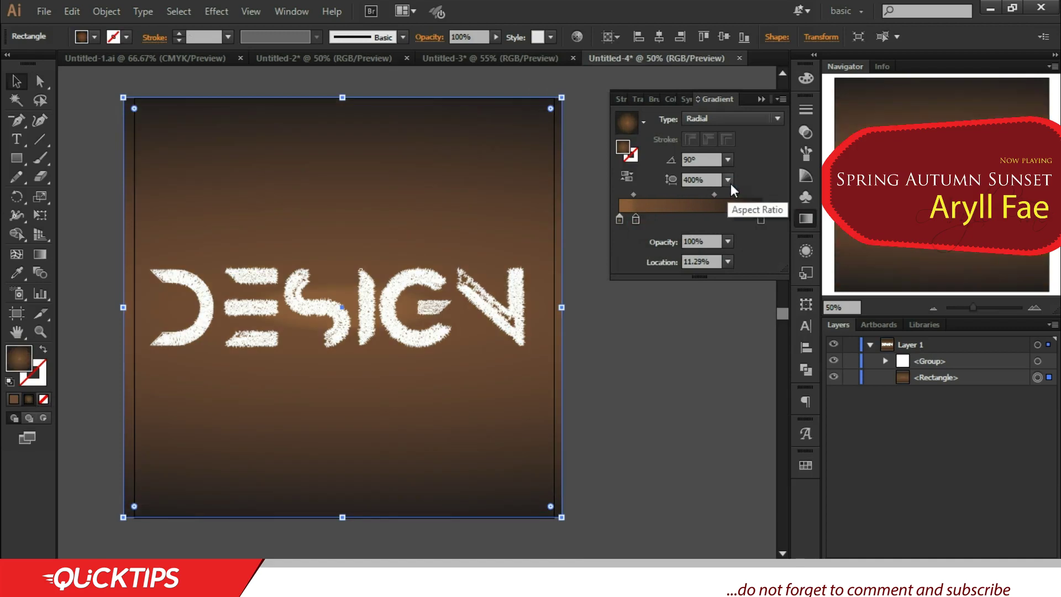
# Switch the background gradient to linear, reverse it twice, and change it back to radial.
pyautogui.click(731, 116)
pyautogui.click(712, 142)
pyautogui.click(626, 177)
pyautogui.click(626, 177)
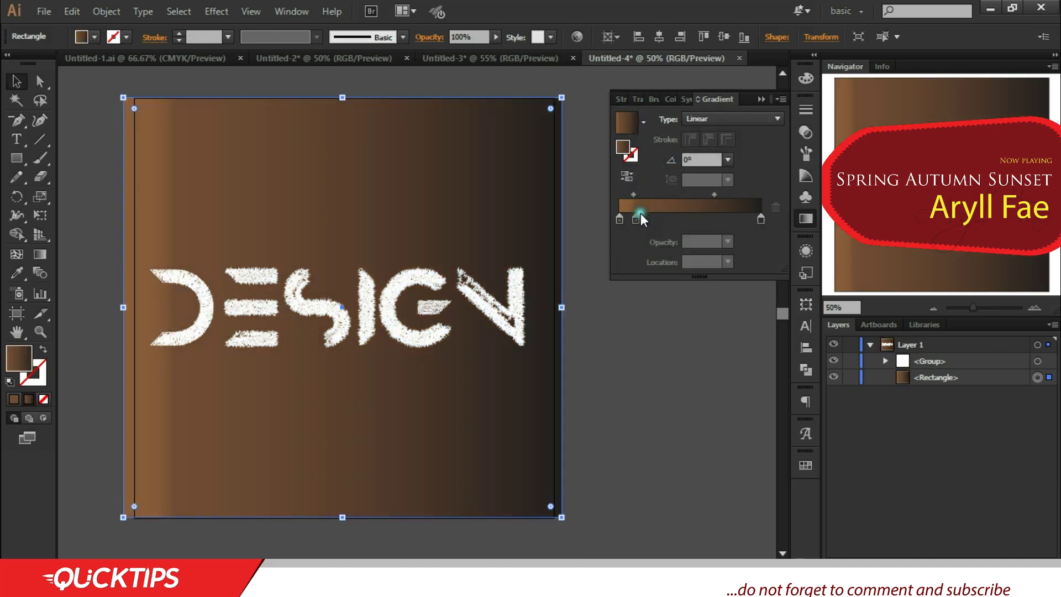
pyautogui.click(636, 219)
pyautogui.click(761, 220)
pyautogui.click(777, 119)
pyautogui.click(713, 153)
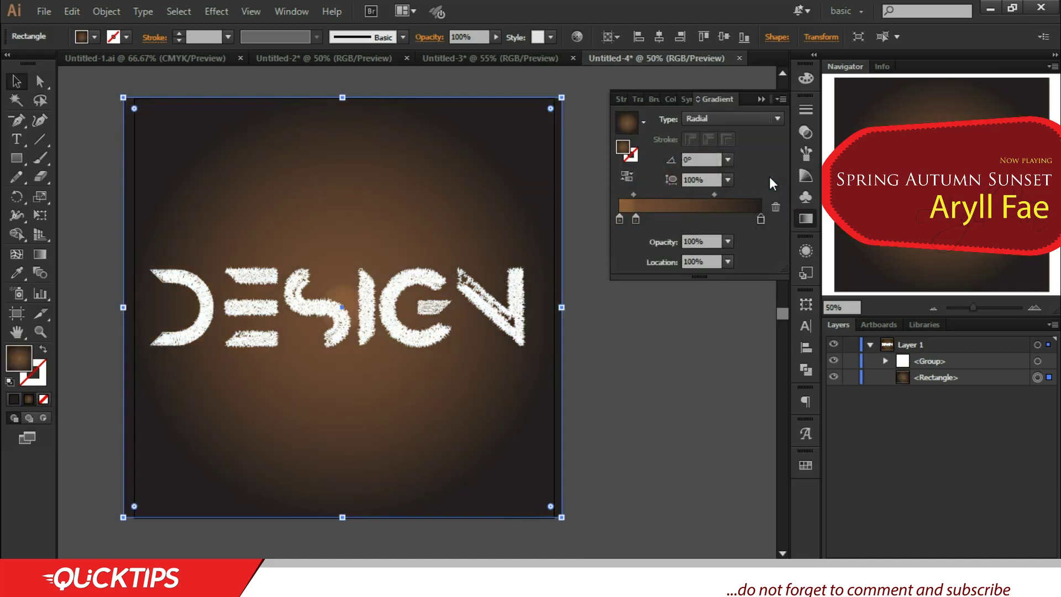
# Set the radial gradient's aspect ratio to 200% and move its middle stop outward to about a third of the ramp.
pyautogui.click(727, 179)
pyautogui.click(741, 381)
pyautogui.moveTo(634, 219); pyautogui.dragTo(665, 219)
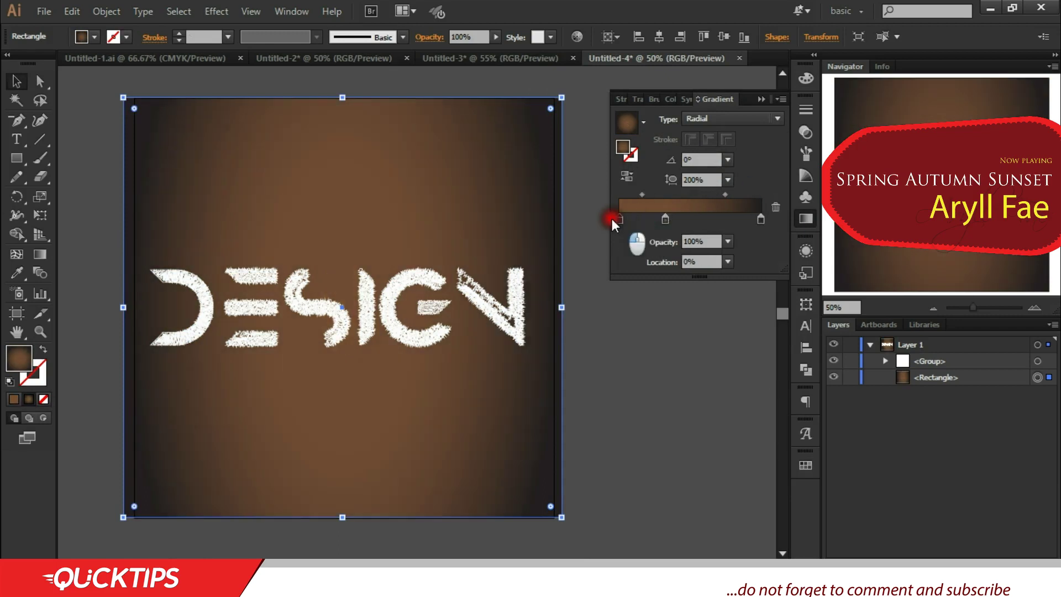
# Recolour the middle stop of the background gradient dark indigo blue.
pyautogui.doubleClick(664, 219)
pyautogui.click(624, 290)
pyautogui.click(666, 220)
pyautogui.click(667, 279)
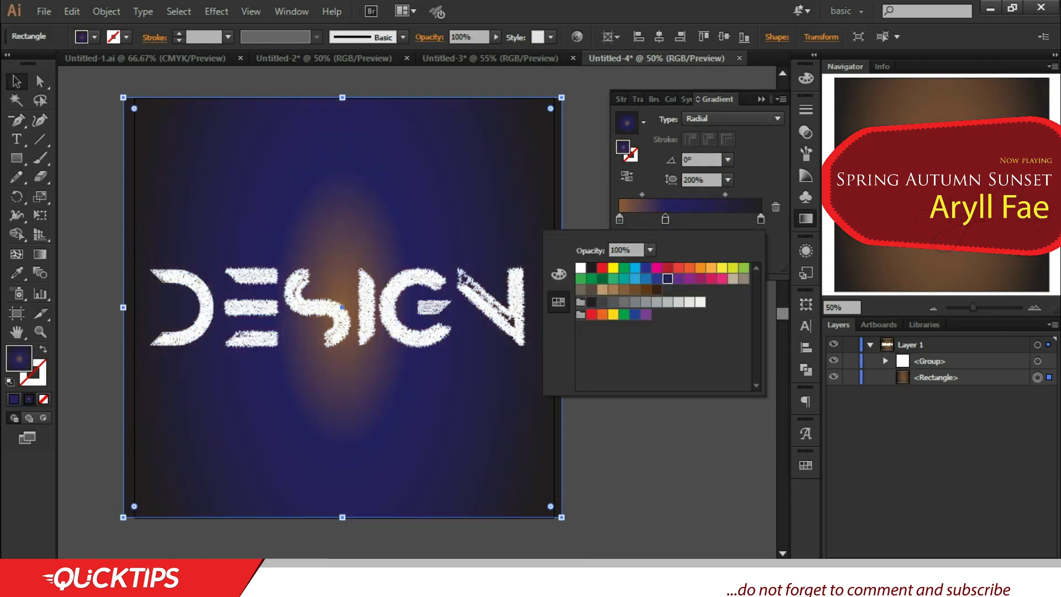
pyautogui.click(679, 278)
pyautogui.click(667, 279)
pyautogui.click(751, 215)
pyautogui.click(774, 209)
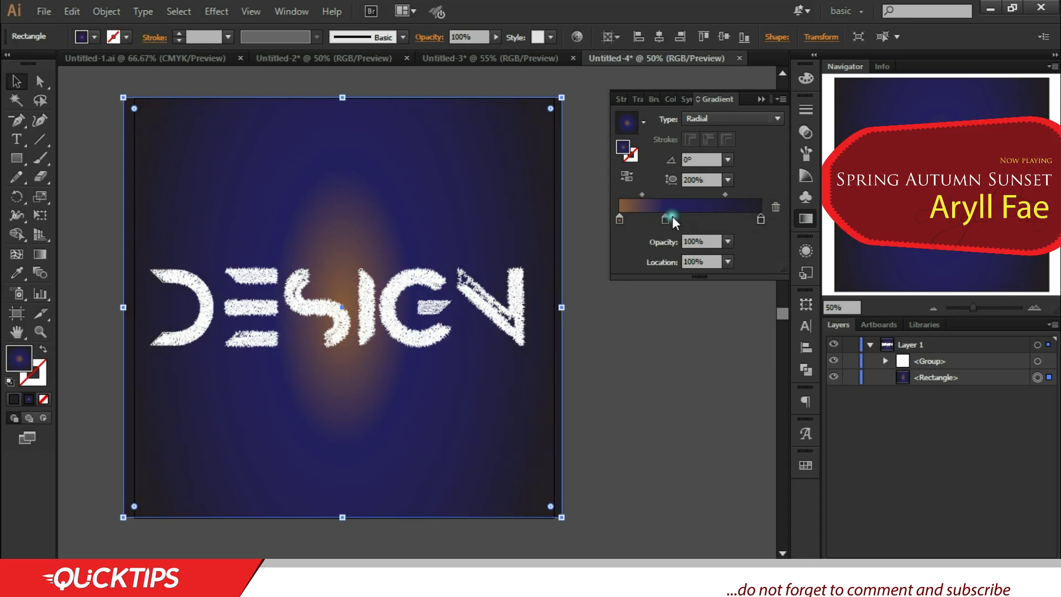
# Delete the brown centre stop from the background gradient and shift the indigo stop toward the centre.
pyautogui.click(619, 220)
pyautogui.click(775, 207)
pyautogui.moveTo(665, 218); pyautogui.dragTo(651, 219)
pyautogui.click(759, 99)
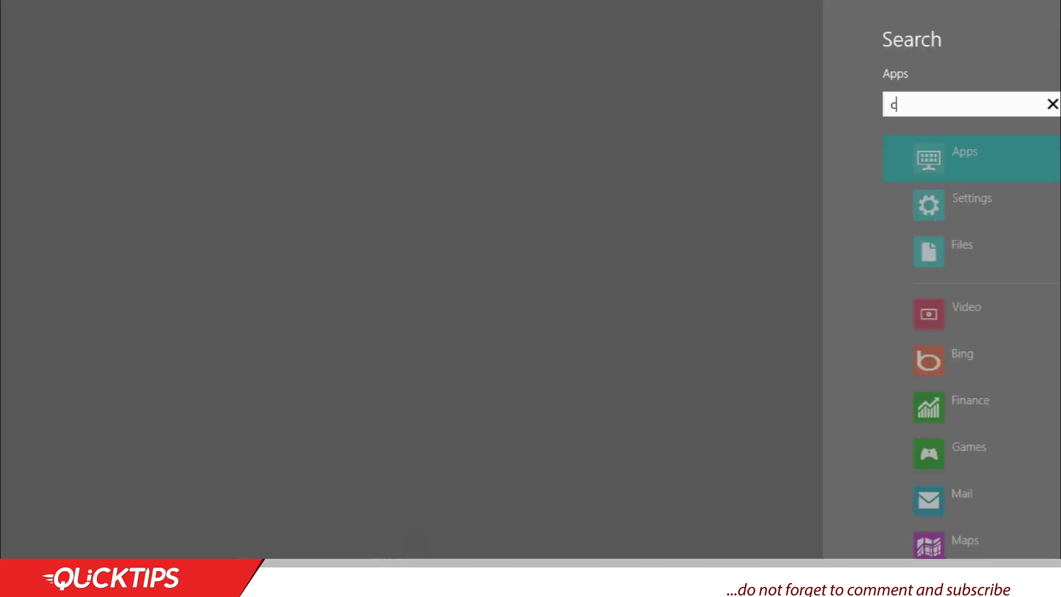
# Switch to Windows Search and search the computer's files for "city".
pyautogui.write('ity')
pyautogui.press('Down')
pyautogui.press('Down')
pyautogui.press('Return')
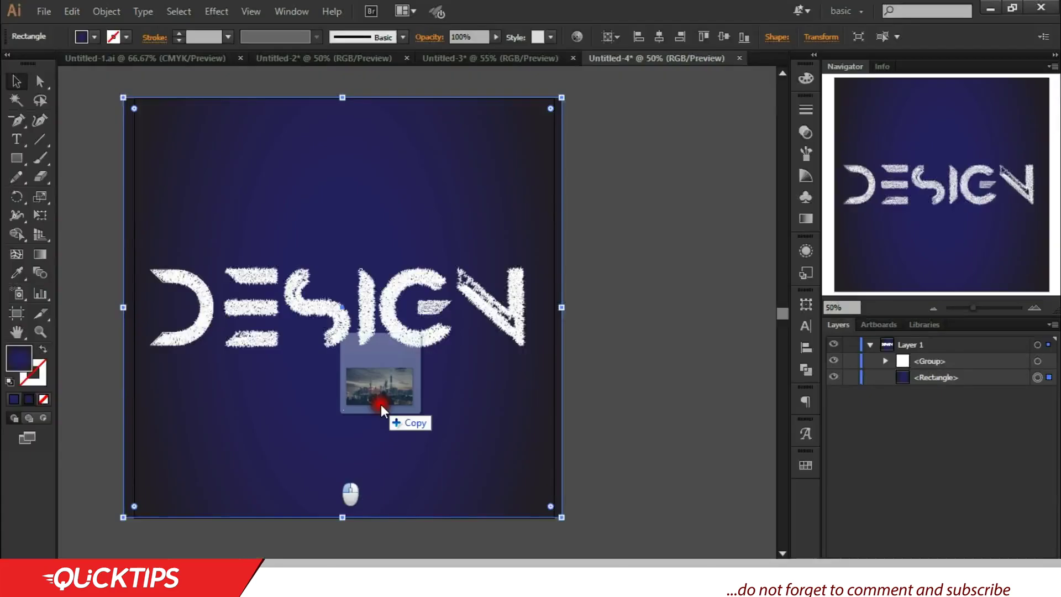
# Place city.jpeg in the Illustrator document, enlarge it to extend beyond the artboard, and send it to the back.
pyautogui.moveTo(379, 407); pyautogui.dragTo(380, 404)
pyautogui.moveTo(447, 442); pyautogui.dragTo(423, 267)
pyautogui.moveTo(589, 361); pyautogui.dragTo(735, 441)
pyautogui.moveTo(624, 404); pyautogui.dragTo(634, 479)
pyautogui.hotkey('ctrl', 'shift', '[')
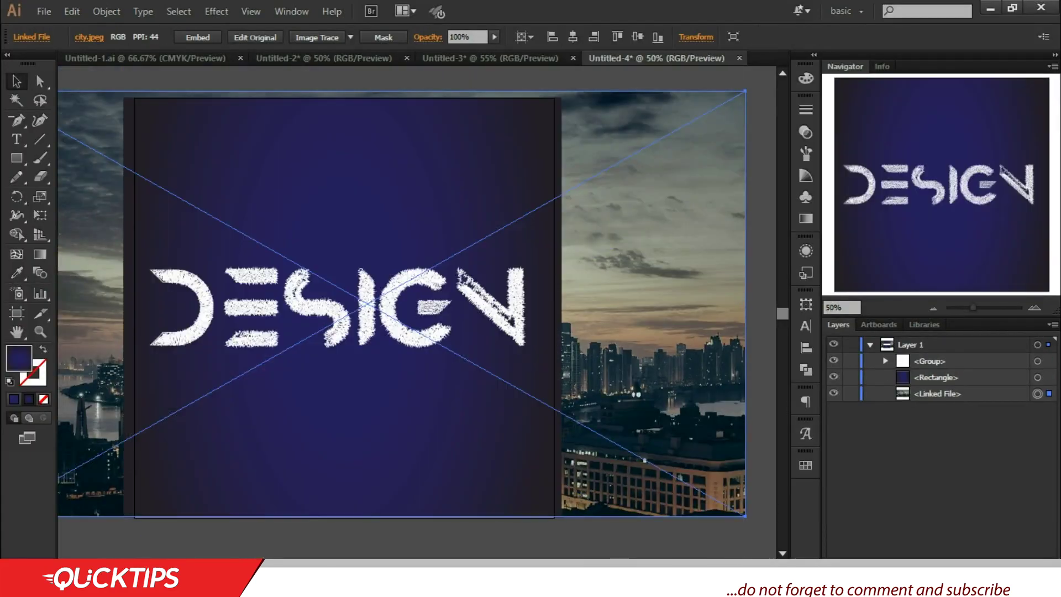
# Try placing the city photo in front of the background rectangle with the Multiply blend mode.
pyautogui.hotkey('ctrl', ']')
pyautogui.click(805, 132)
pyautogui.click(624, 118)
pyautogui.click(664, 167)
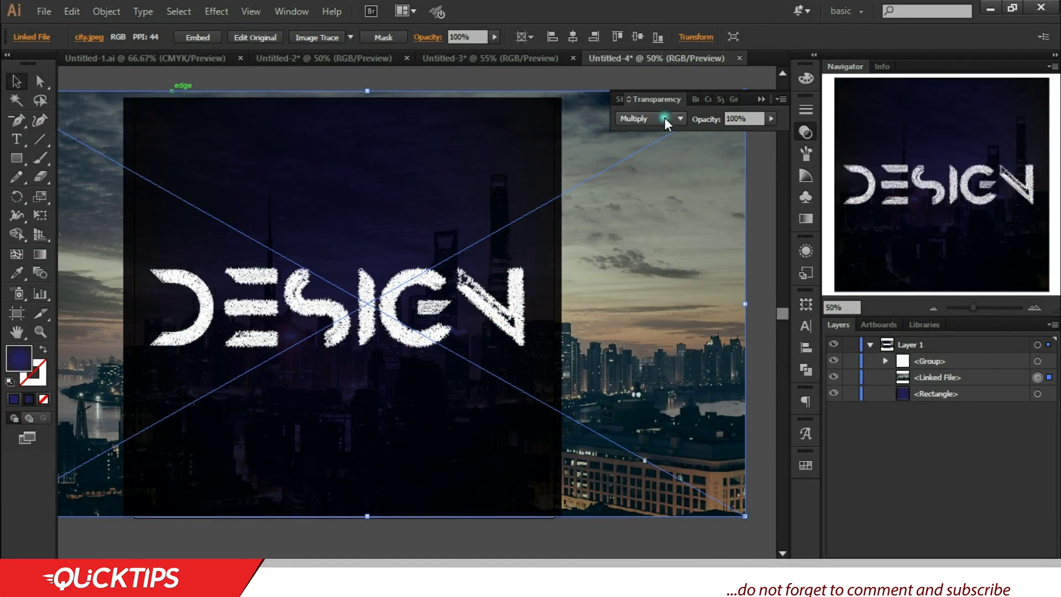
pyautogui.hotkey('ctrl', 'z')
pyautogui.hotkey('ctrl', 'z')
# Try the Multiply blend mode on the city photo while it sits behind the rectangle, and adjust its opacity.
pyautogui.click(665, 119)
pyautogui.click(651, 180)
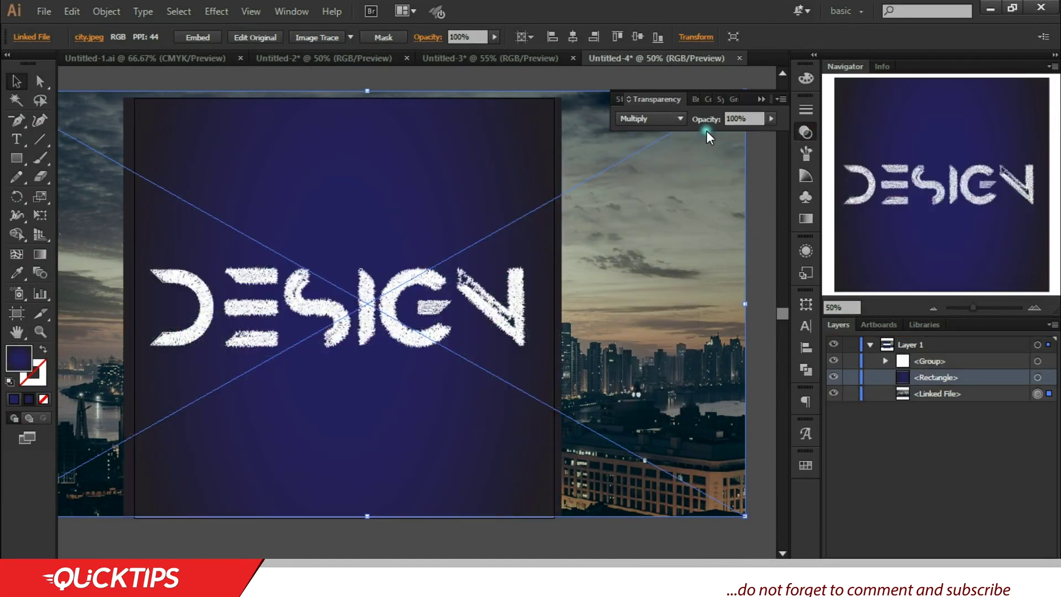
pyautogui.moveTo(736, 133); pyautogui.dragTo(773, 133)
# Set the background rectangle to Multiply blending at about 93% opacity over the city photo, and deselect it.
pyautogui.click(1037, 377)
pyautogui.click(656, 119)
pyautogui.click(651, 180)
pyautogui.moveTo(757, 131); pyautogui.dragTo(767, 132)
pyautogui.hotkey('ctrl', 'shift', 'a')
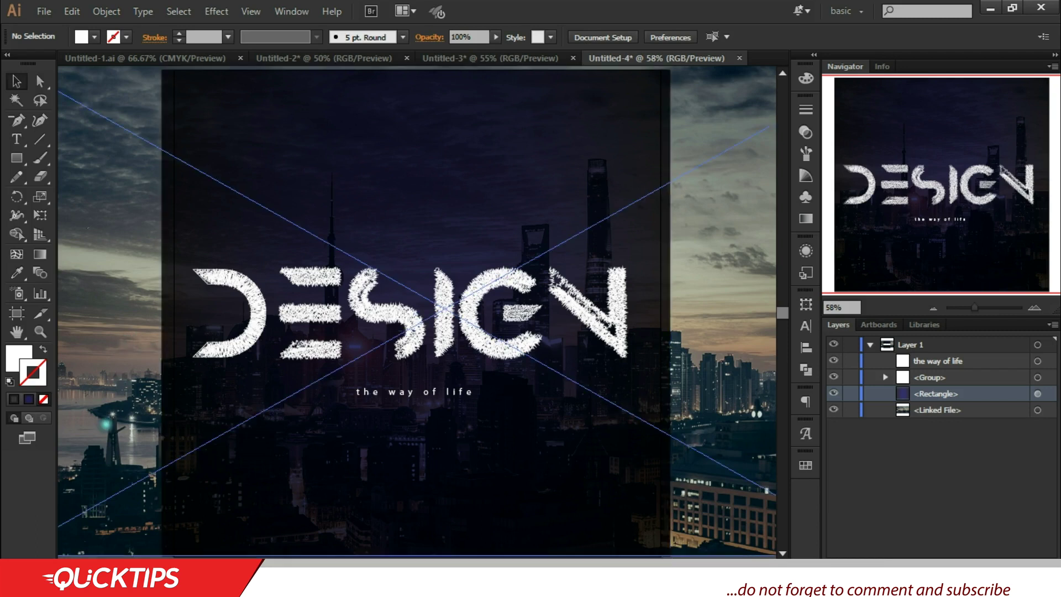
# Select the background rectangle and inspect its gradient settings, including the location of the blue inner stop.
pyautogui.click(79, 349)
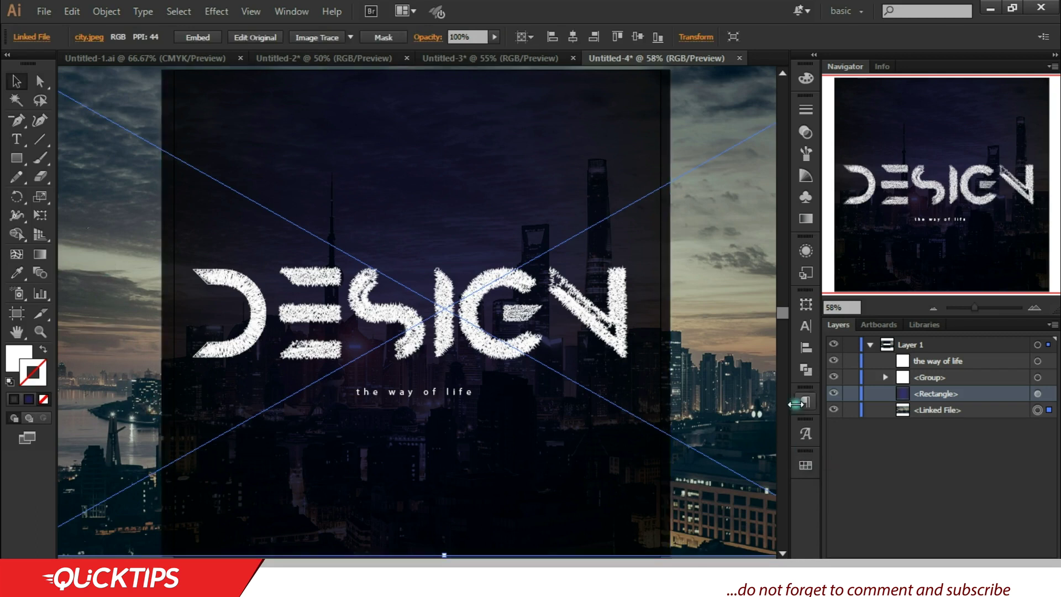
pyautogui.click(1038, 393)
pyautogui.click(17, 363)
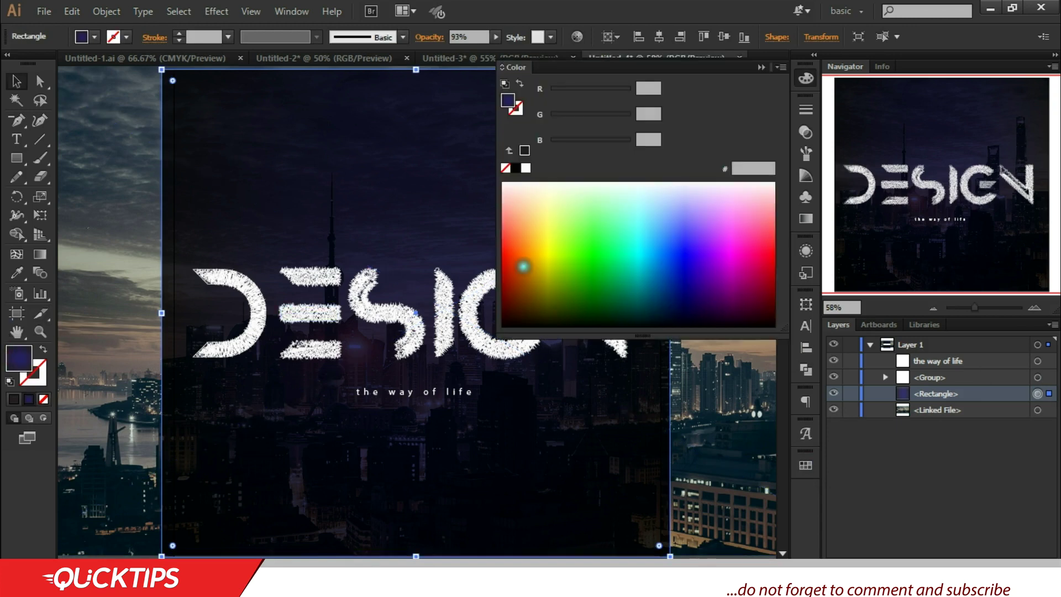
pyautogui.click(760, 67)
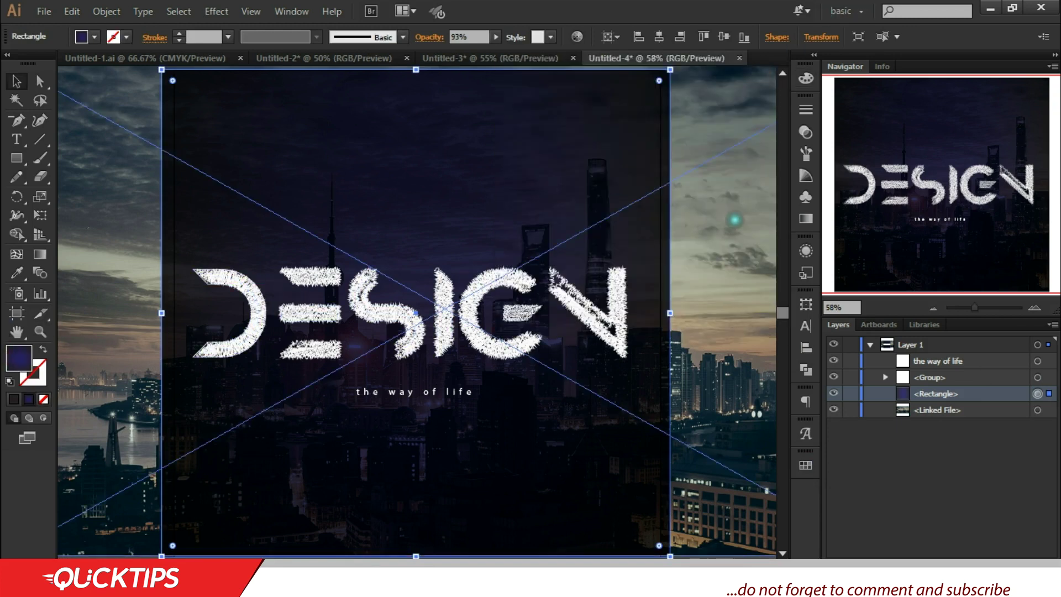
pyautogui.click(803, 218)
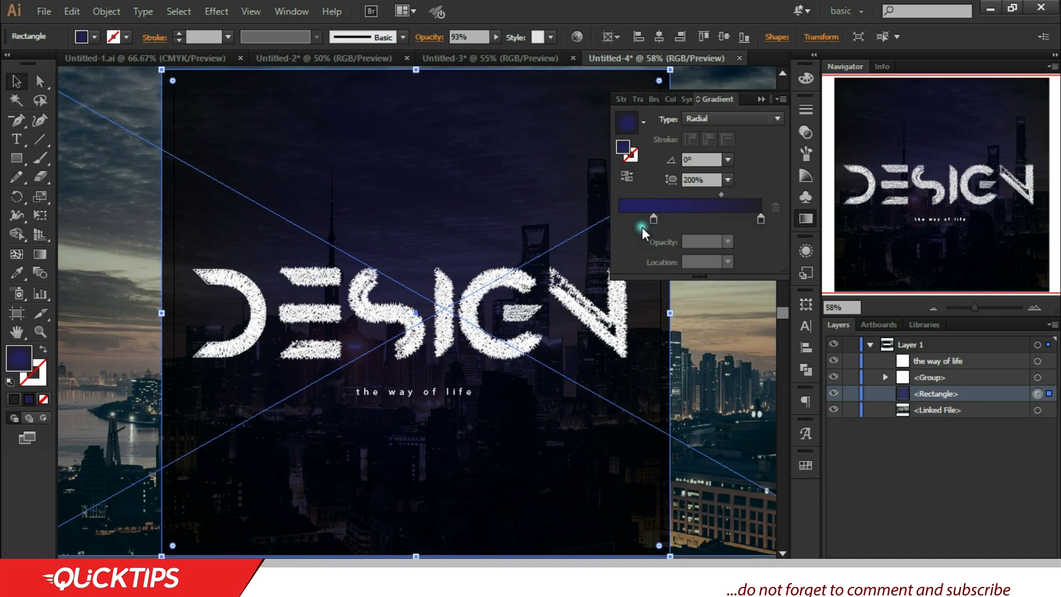
pyautogui.click(653, 218)
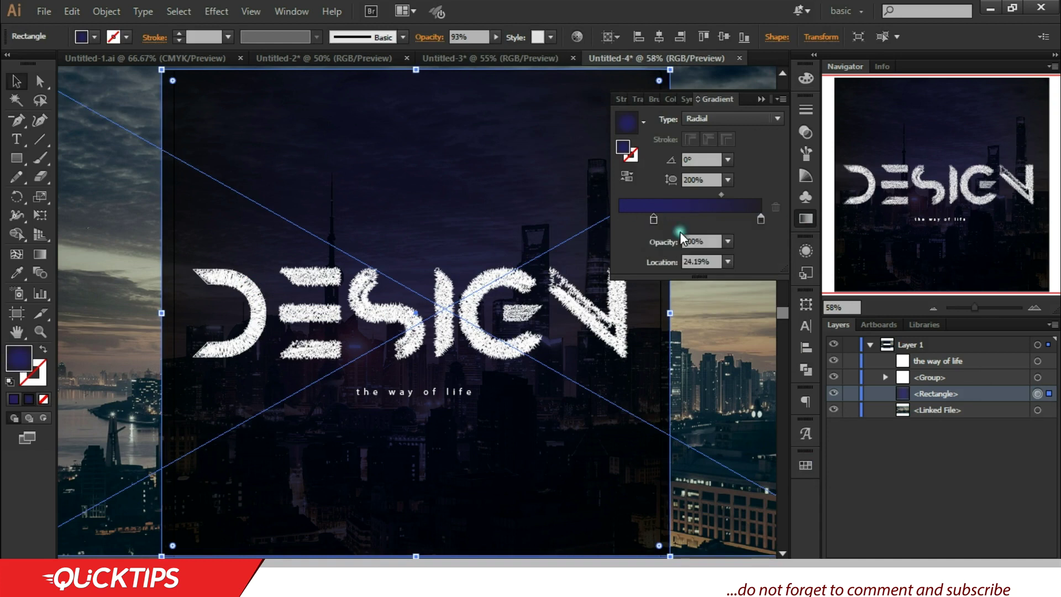
pyautogui.click(687, 263)
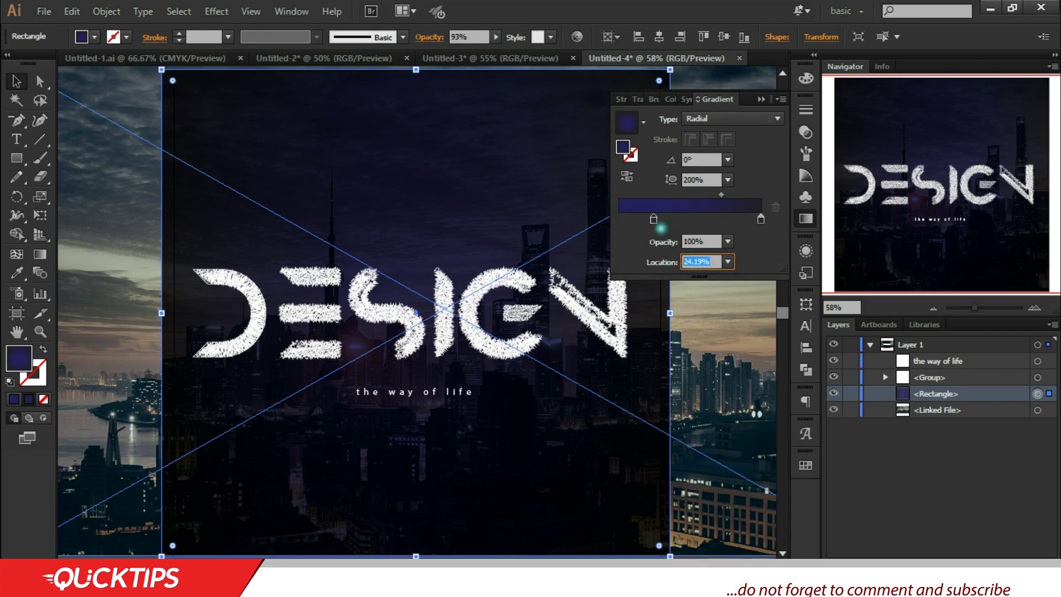
# Examine the RGB and hex colour values of the rectangle's blue inner gradient stop and its dark outer stop.
pyautogui.click(652, 218)
pyautogui.doubleClick(652, 218)
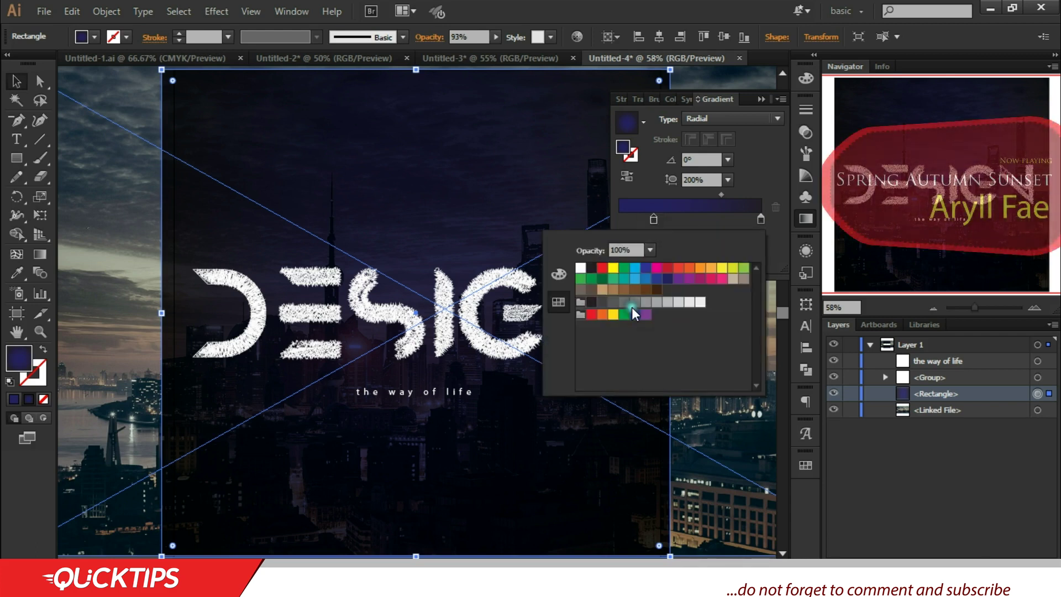
pyautogui.click(558, 274)
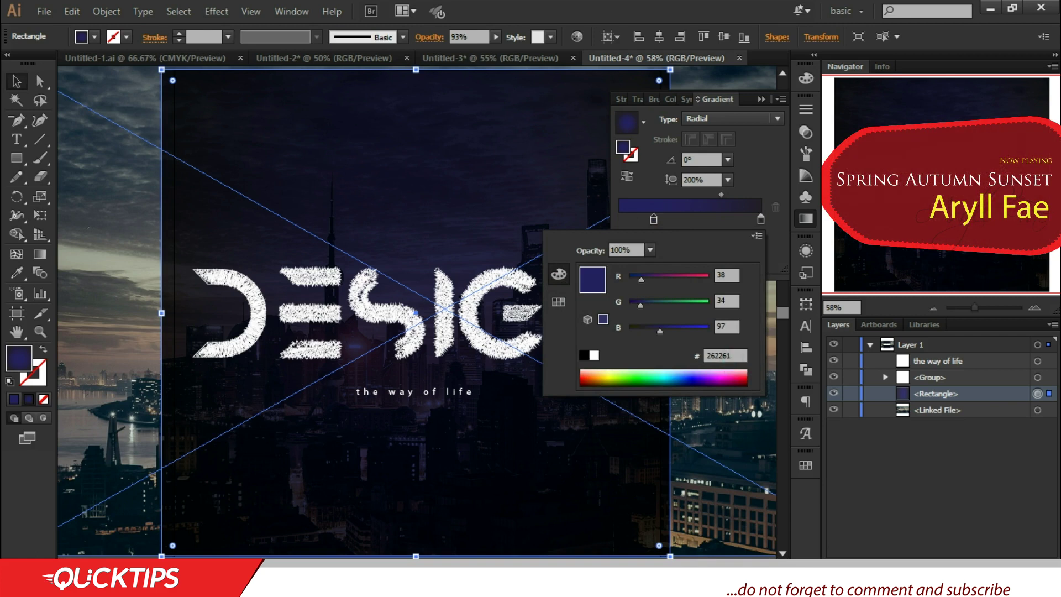
pyautogui.click(724, 355)
pyautogui.moveTo(735, 357); pyautogui.dragTo(698, 358)
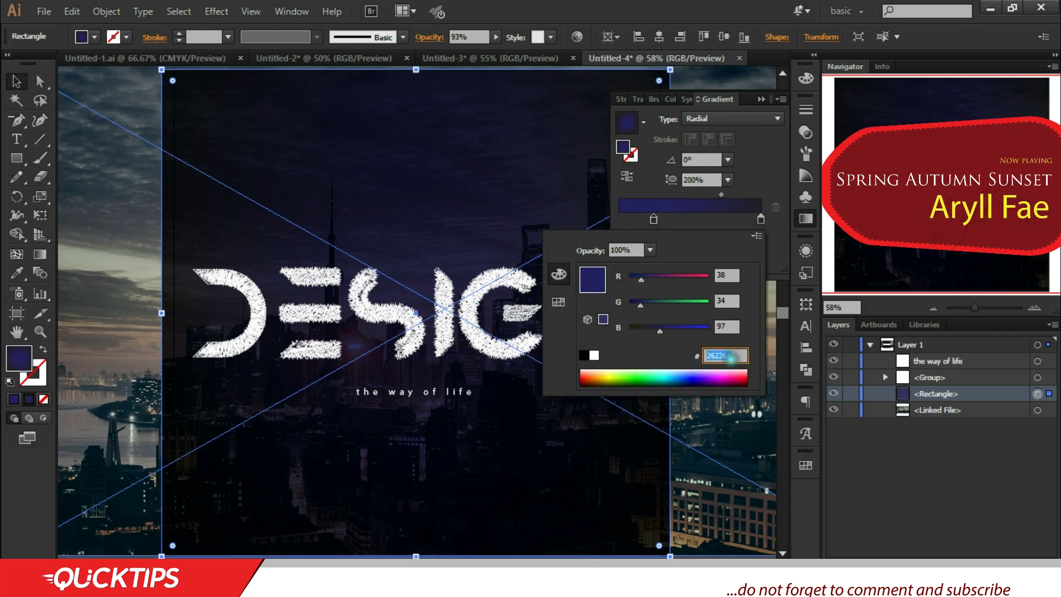
pyautogui.click(741, 225)
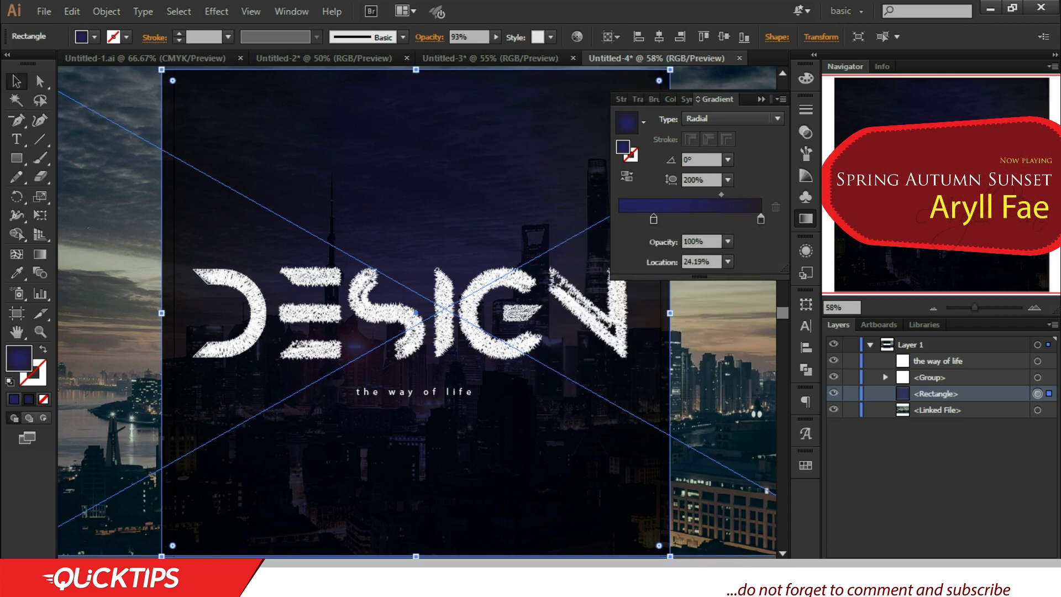
pyautogui.doubleClick(761, 220)
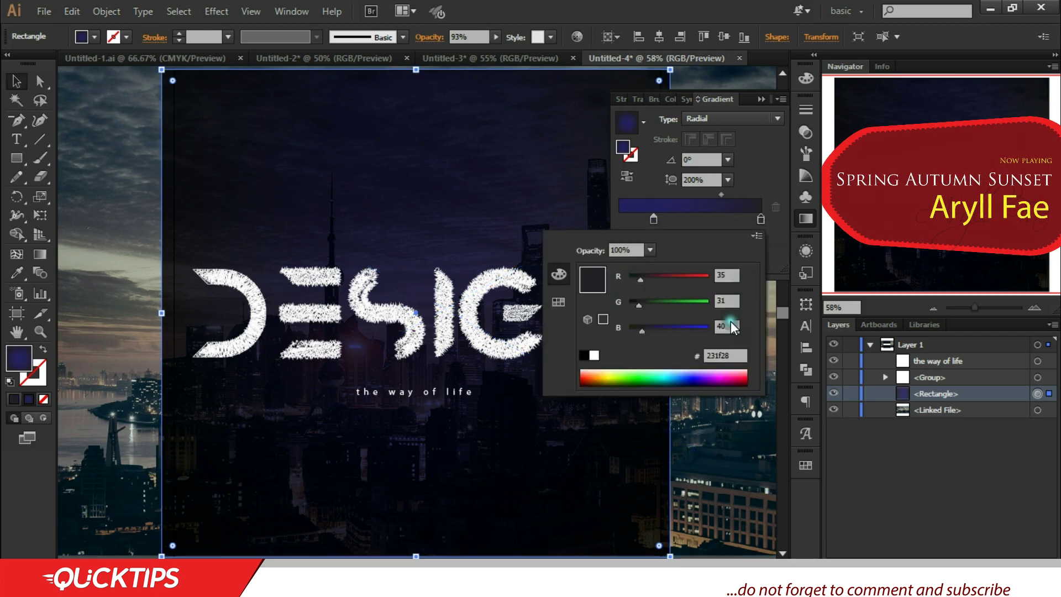
pyautogui.moveTo(738, 357); pyautogui.dragTo(686, 356)
pyautogui.click(756, 182)
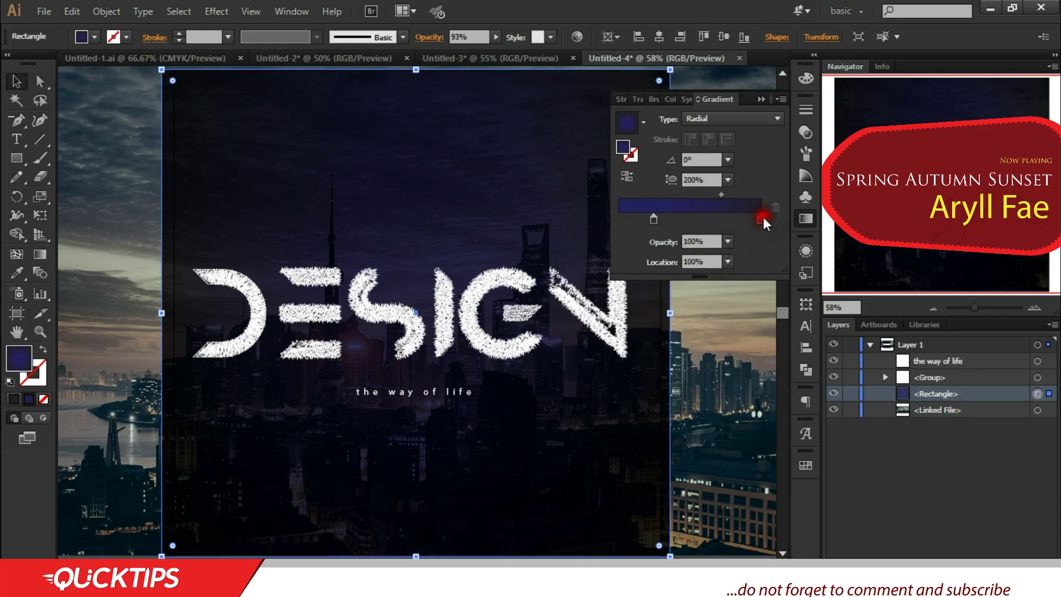
# Review both gradient stops' locations, the aspect ratio and the gradient type of the background rectangle.
pyautogui.click(663, 261)
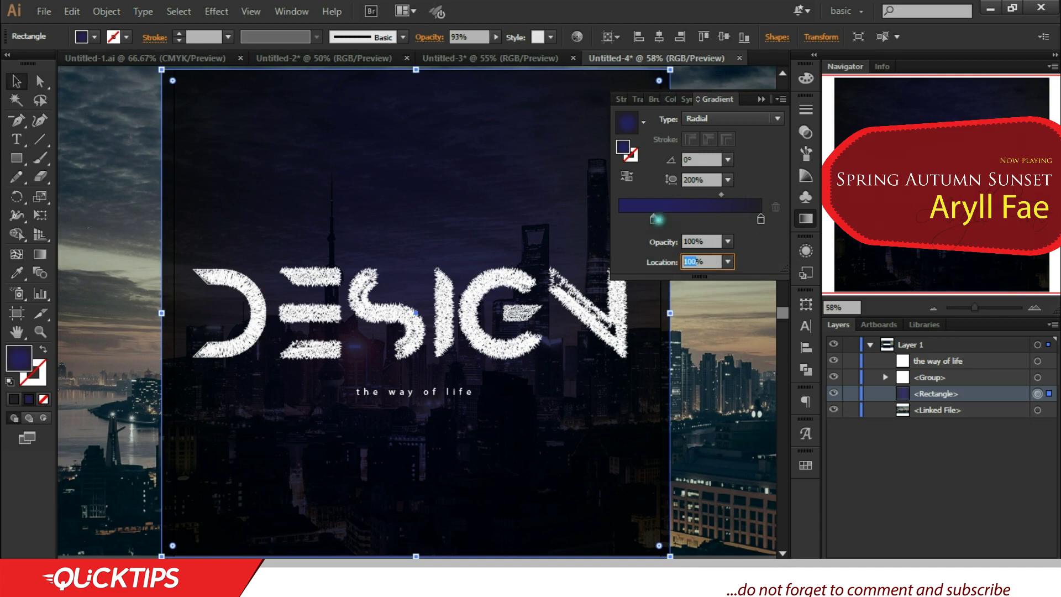
pyautogui.click(655, 219)
pyautogui.click(709, 262)
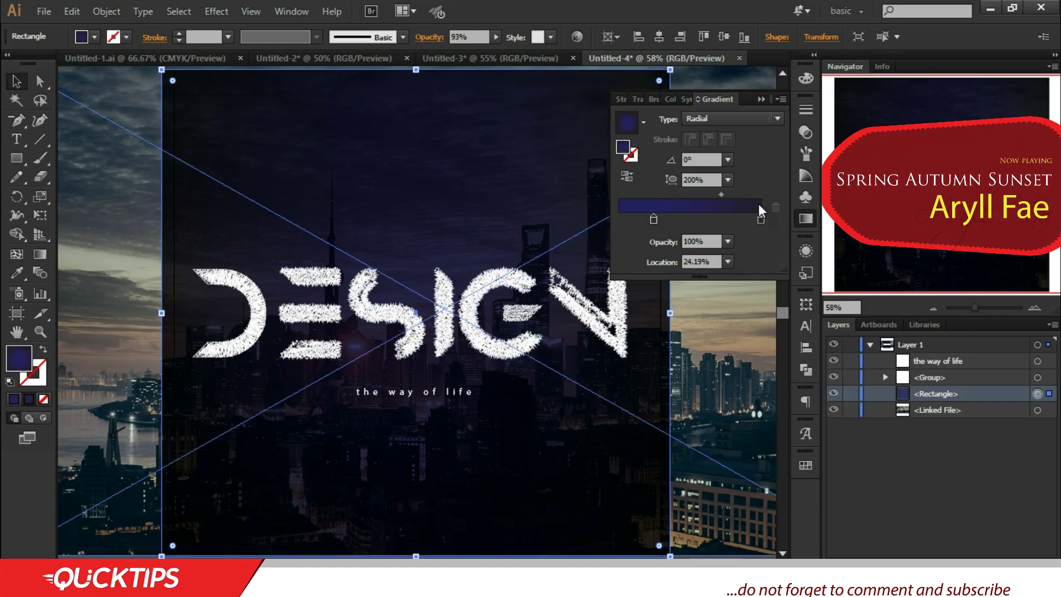
pyautogui.click(699, 177)
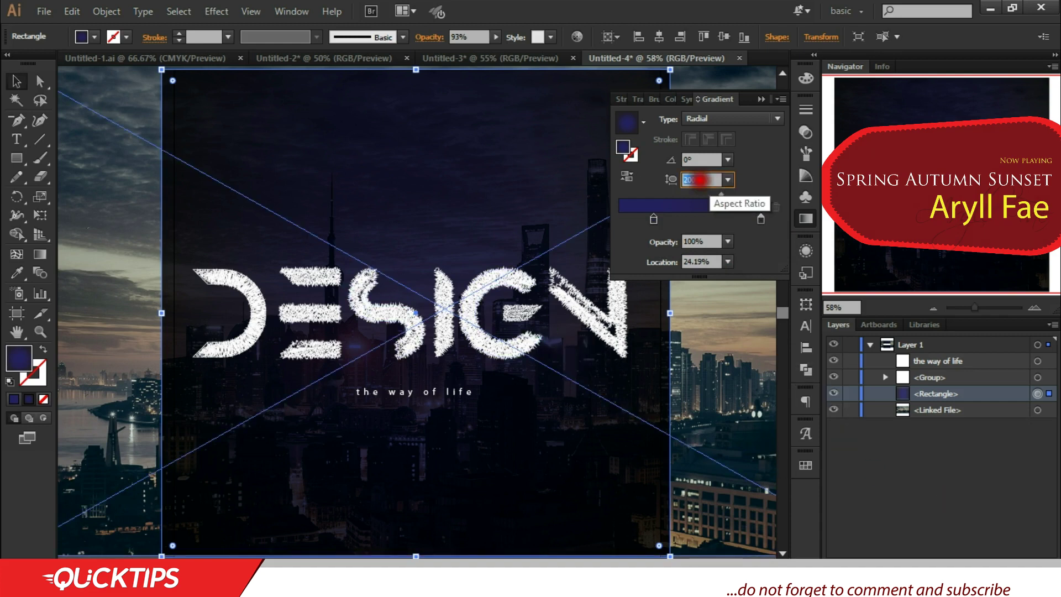
pyautogui.click(700, 180)
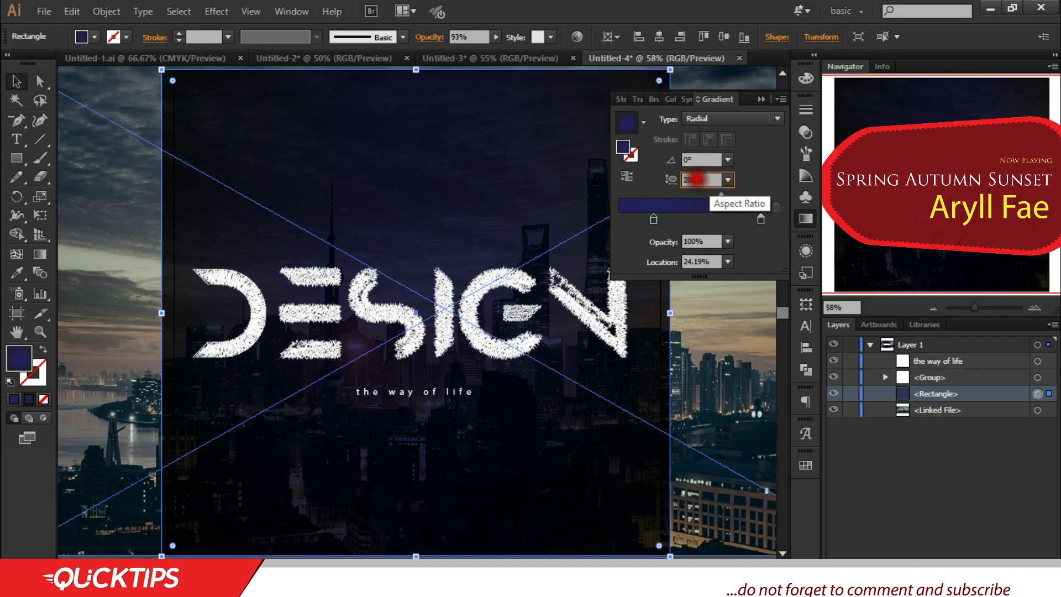
pyautogui.click(725, 113)
pyautogui.click(866, 383)
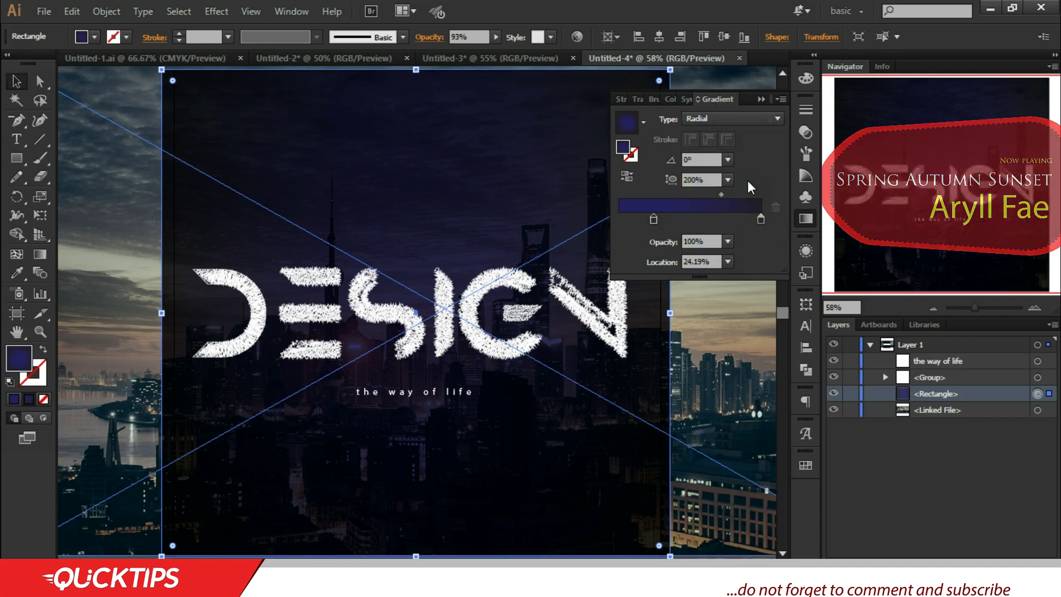
pyautogui.click(757, 99)
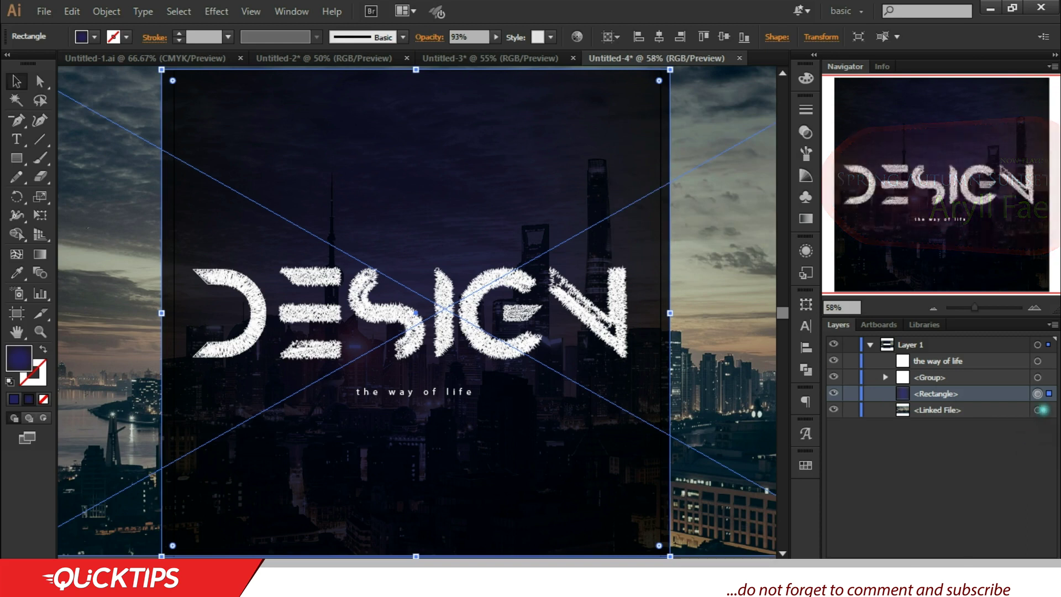
# Select the linked city photo, reselect the background rectangle, and check the rectangle's blending mode and opacity.
pyautogui.click(1039, 409)
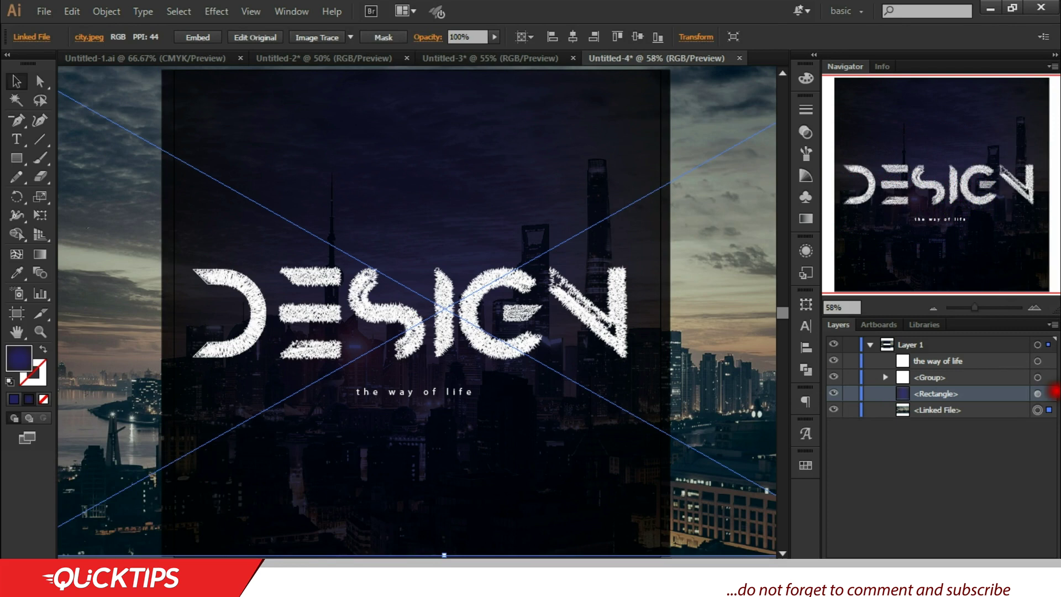
pyautogui.click(1050, 393)
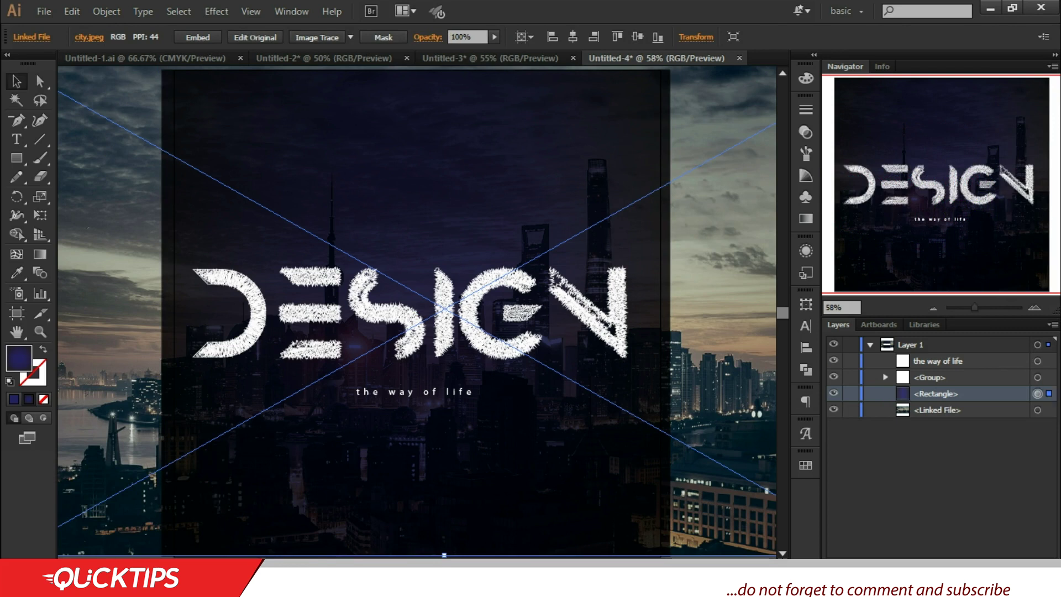
pyautogui.click(807, 133)
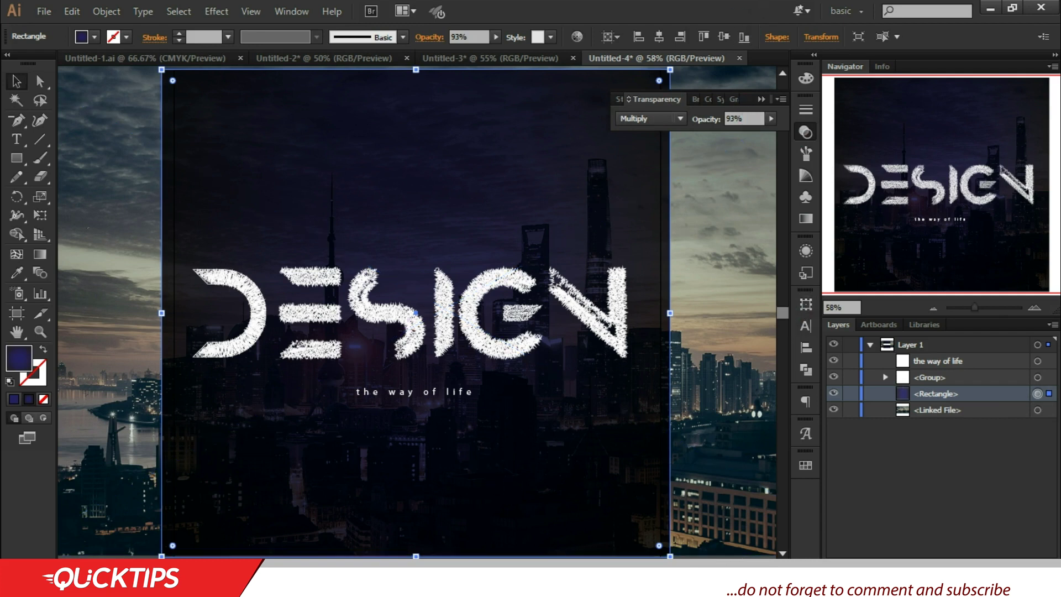
pyautogui.click(761, 101)
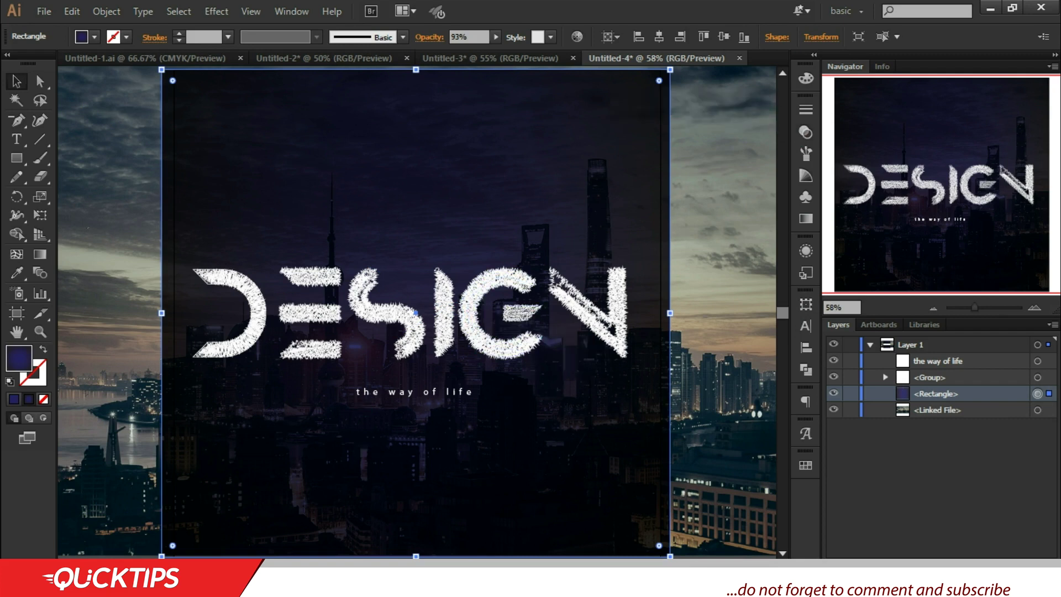